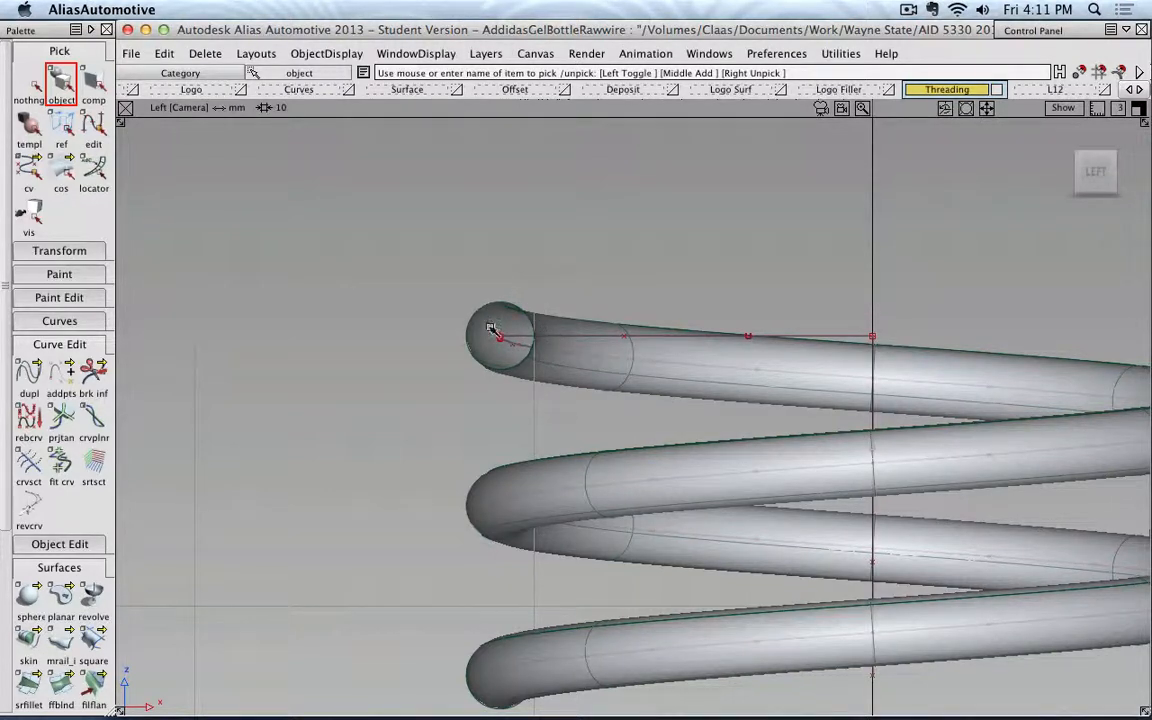
Step: Create a circle in the left view at X -20, Z 140 beside the top of the coil and scale it to about 5.29
left_click(70, 320)
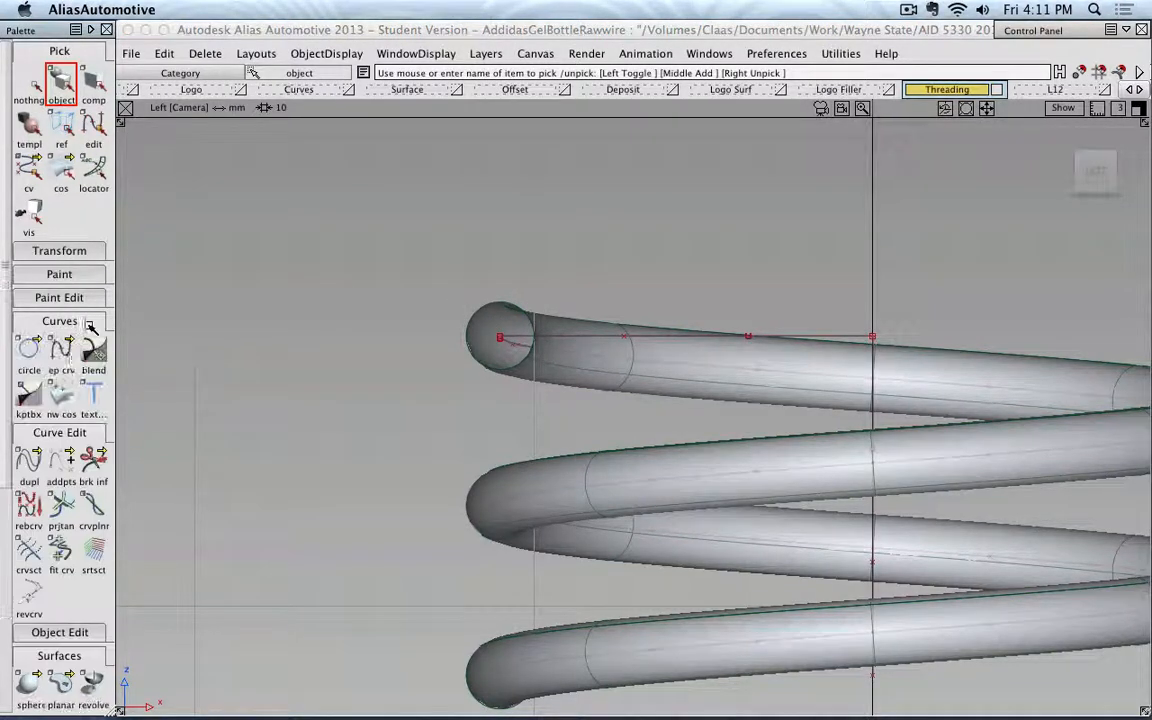
left_click(28, 348)
scroll(314, 365, "down", 2)
scroll(333, 369, "down", 2)
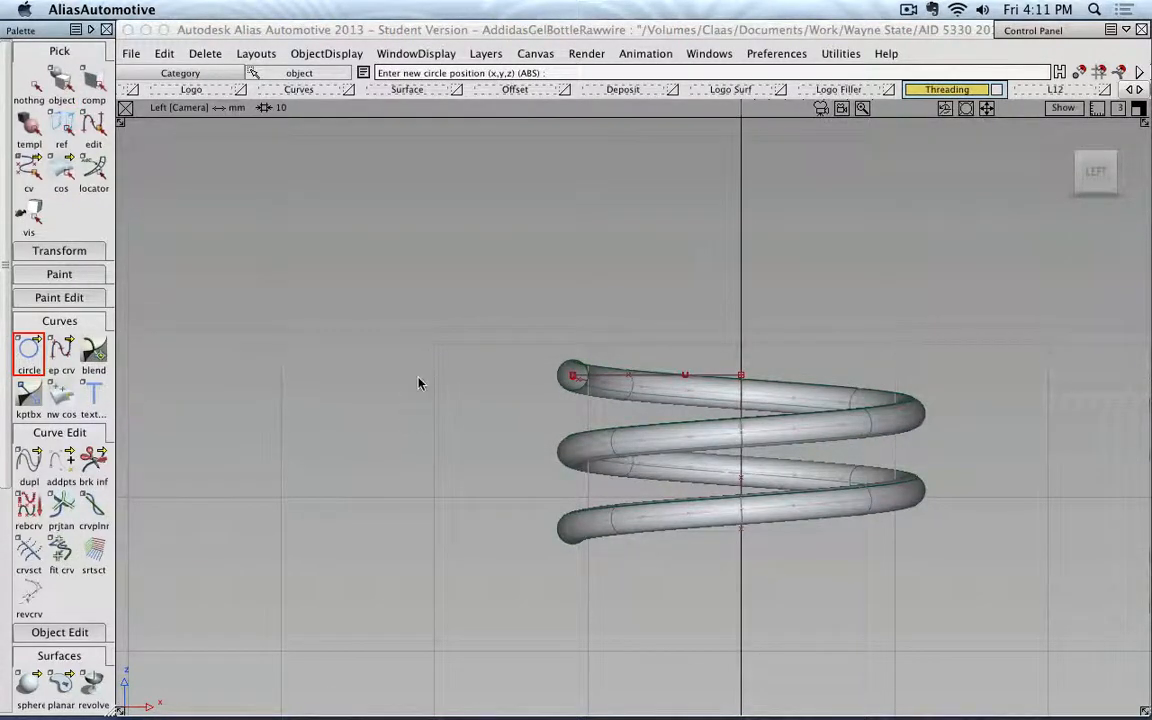
left_click(434, 344)
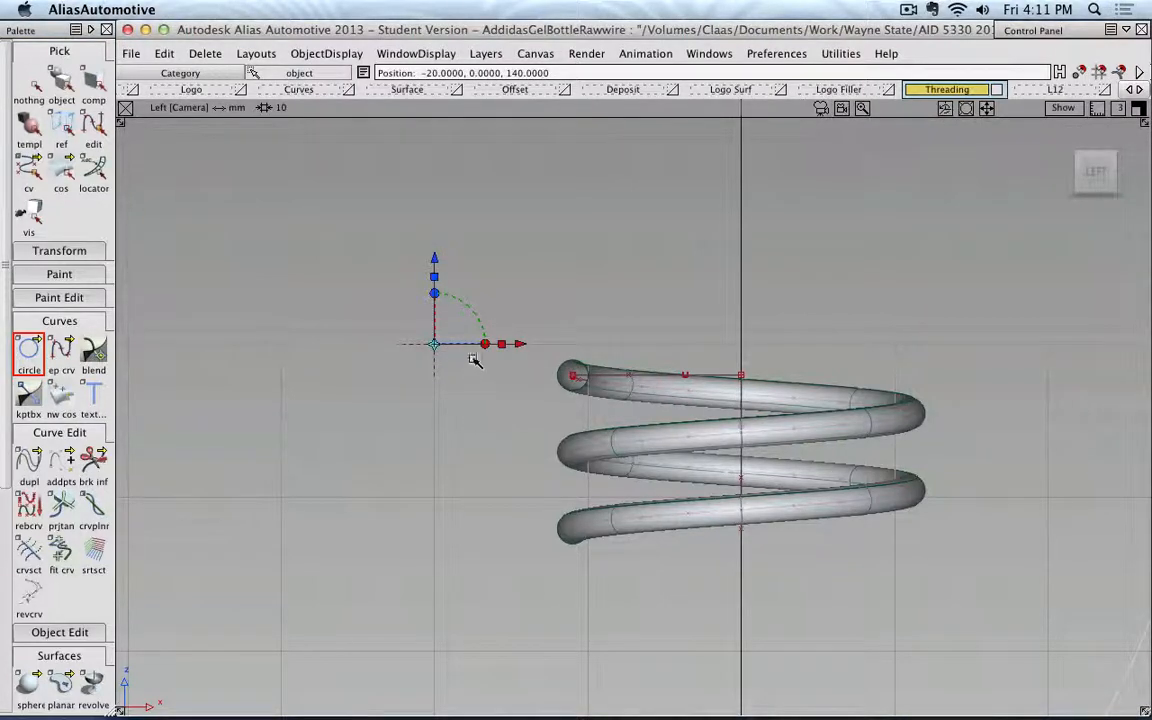
left_click(500, 344)
left_click_drag(437, 346, 160, 528)
right_click_drag(419, 352, 422, 342, "alt+shift")
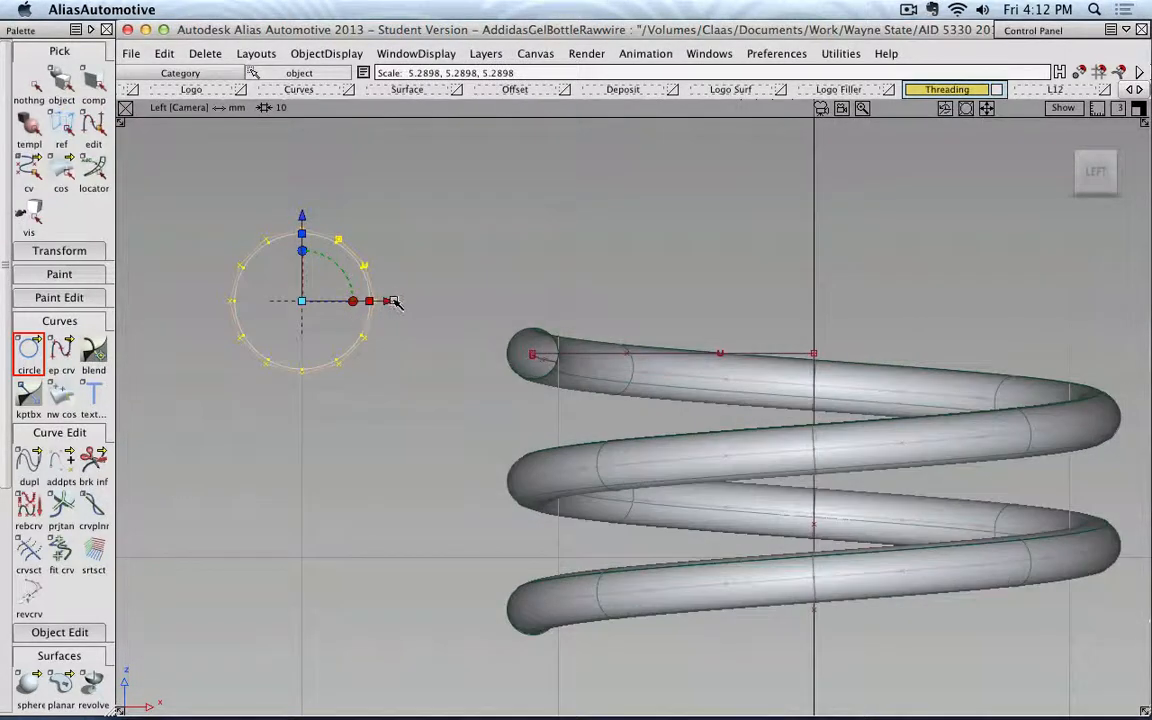
Step: Move the circle over the coil's upper wire end, to about X -11.13, Z 137.64
left_click_drag(386, 300, 620, 300)
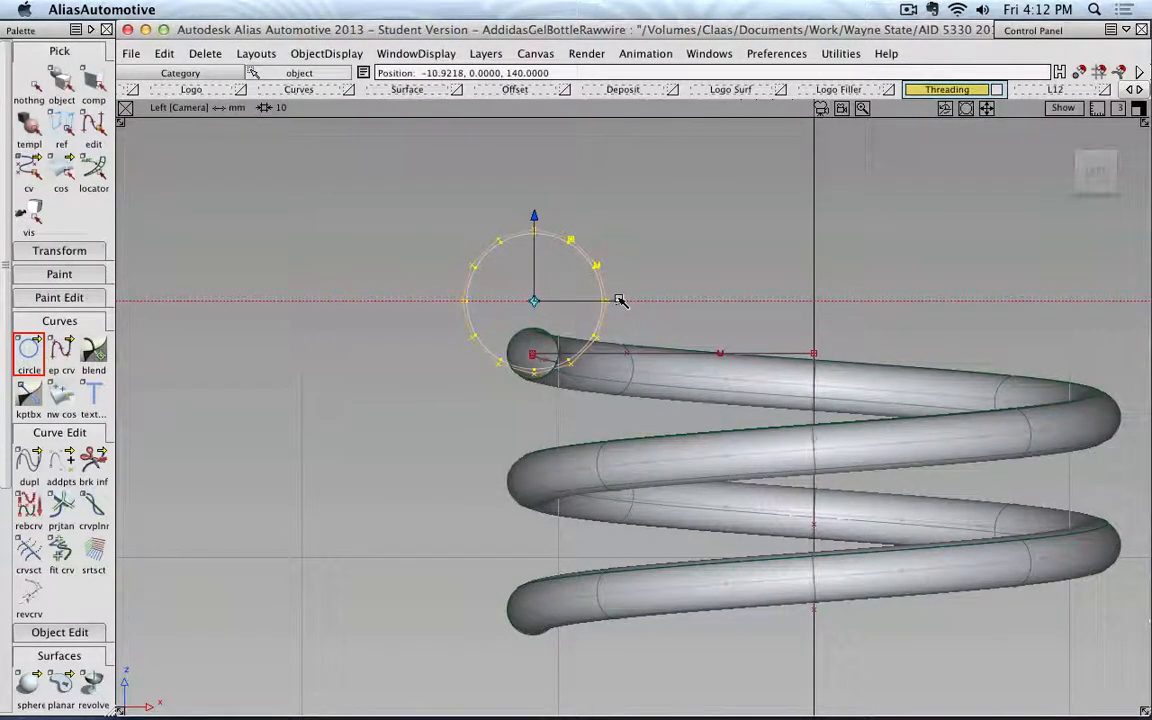
left_click_drag(528, 219, 530, 272)
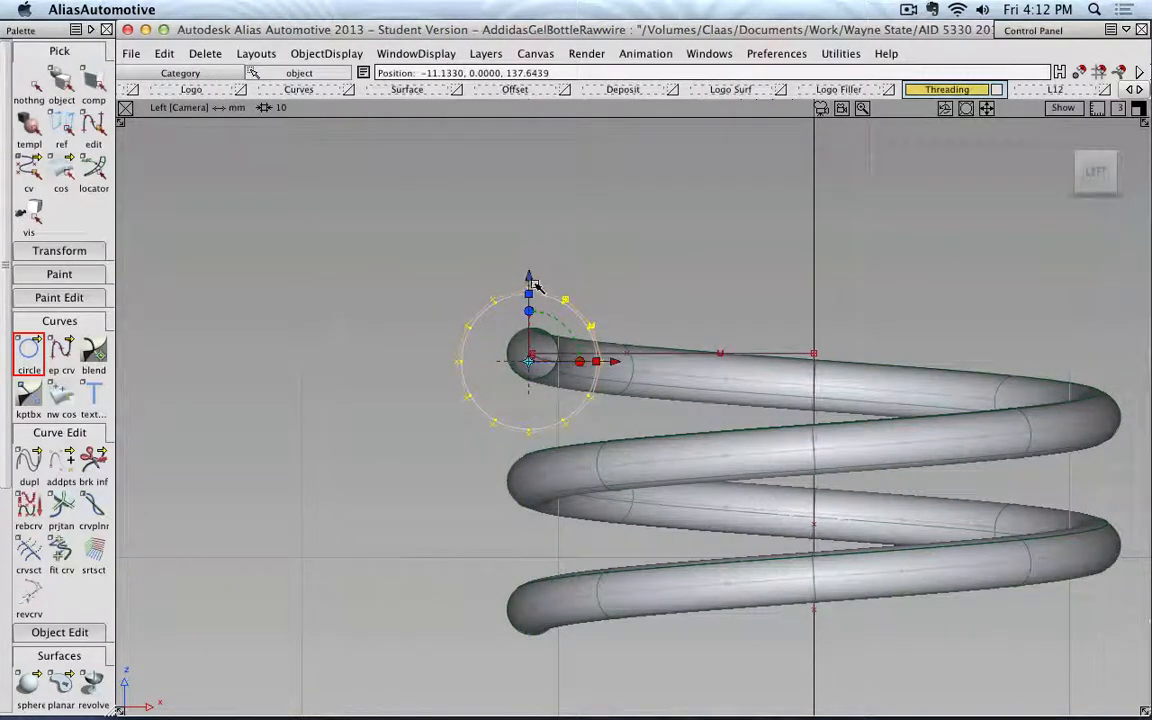
right_click_drag(535, 283, 611, 310, "alt+shift")
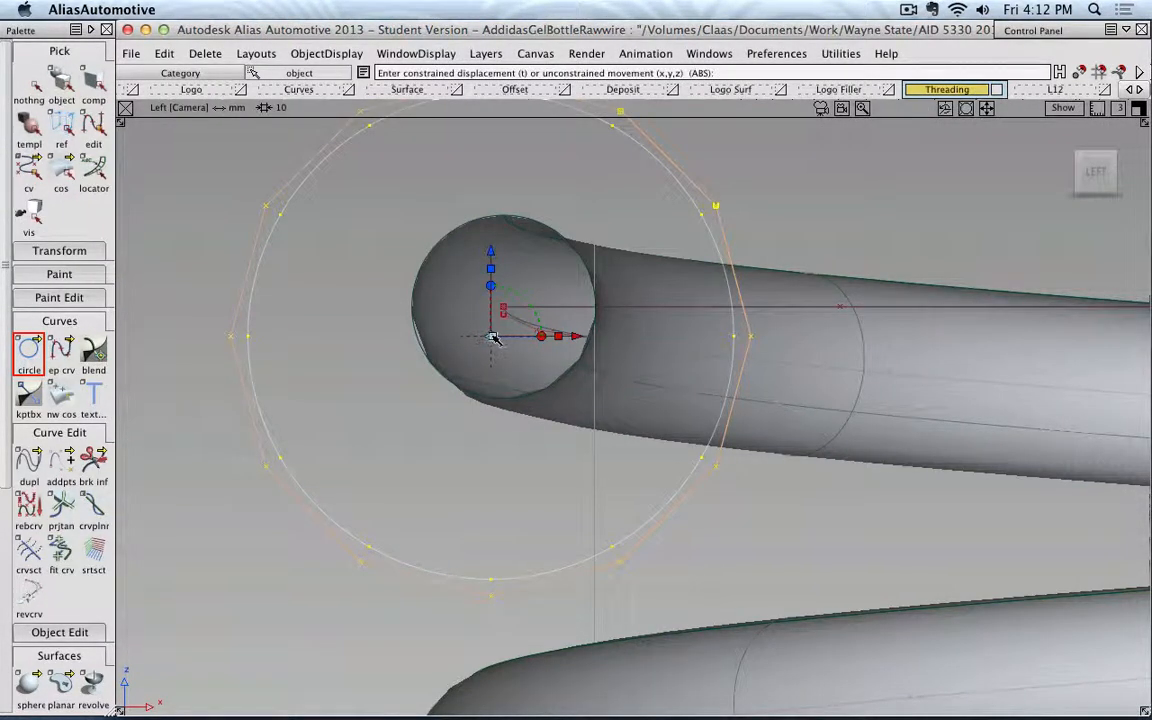
Step: Scale the circle down to about 2.12 and center it on the wire end at about X -11.01, Z 137.95
left_click(556, 335)
mouse_move(490, 336)
left_mouse_down()
mouse_move(410, 368)
mouse_move(510, 345)
left_mouse_up()
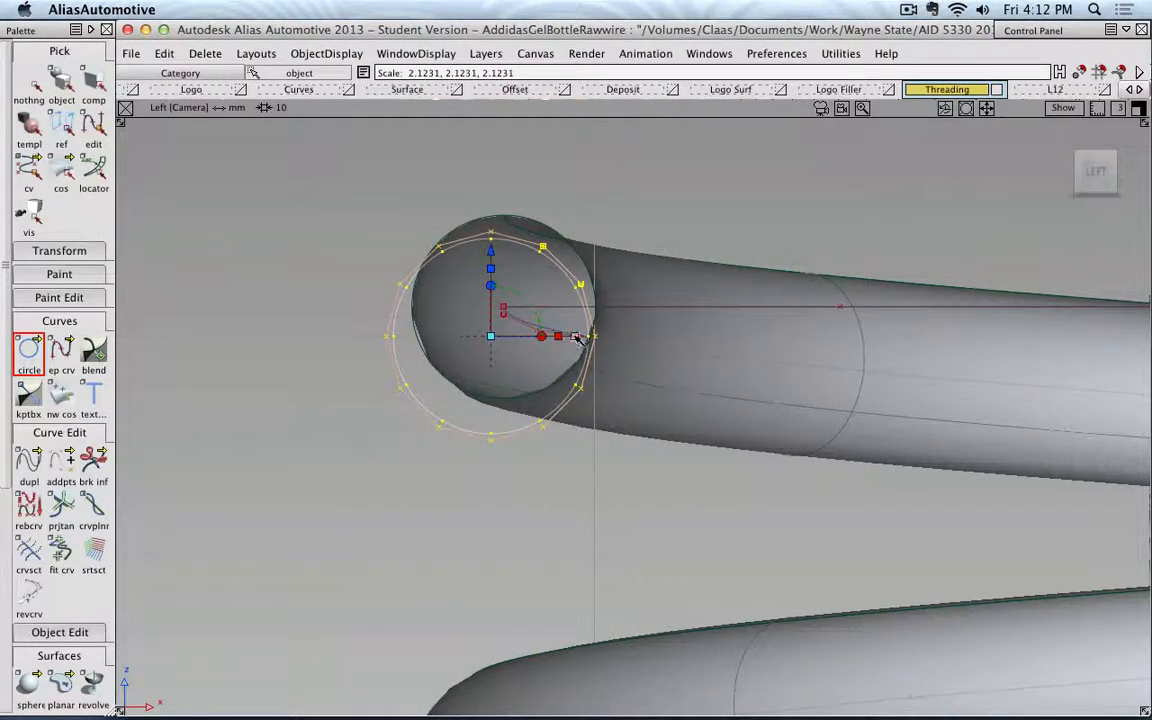
left_click_drag(579, 336, 591, 336)
left_click_drag(514, 288, 508, 225)
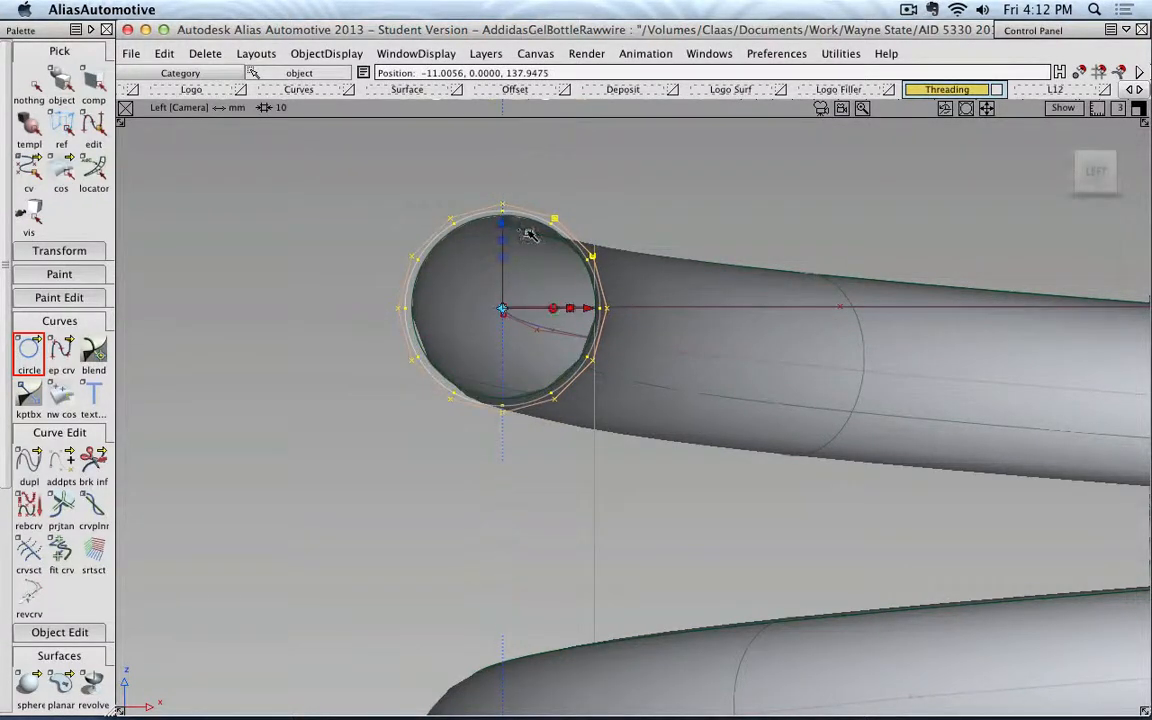
Step: Fine-tune the circle's scale to about 2.02 so it matches the wire's round end profile, and deselect it
right_click_drag(530, 231, 553, 265, "alt+shift")
middle_click_drag(553, 265, 622, 357, "alt+shift")
right_click_drag(622, 357, 567, 382, "alt+shift")
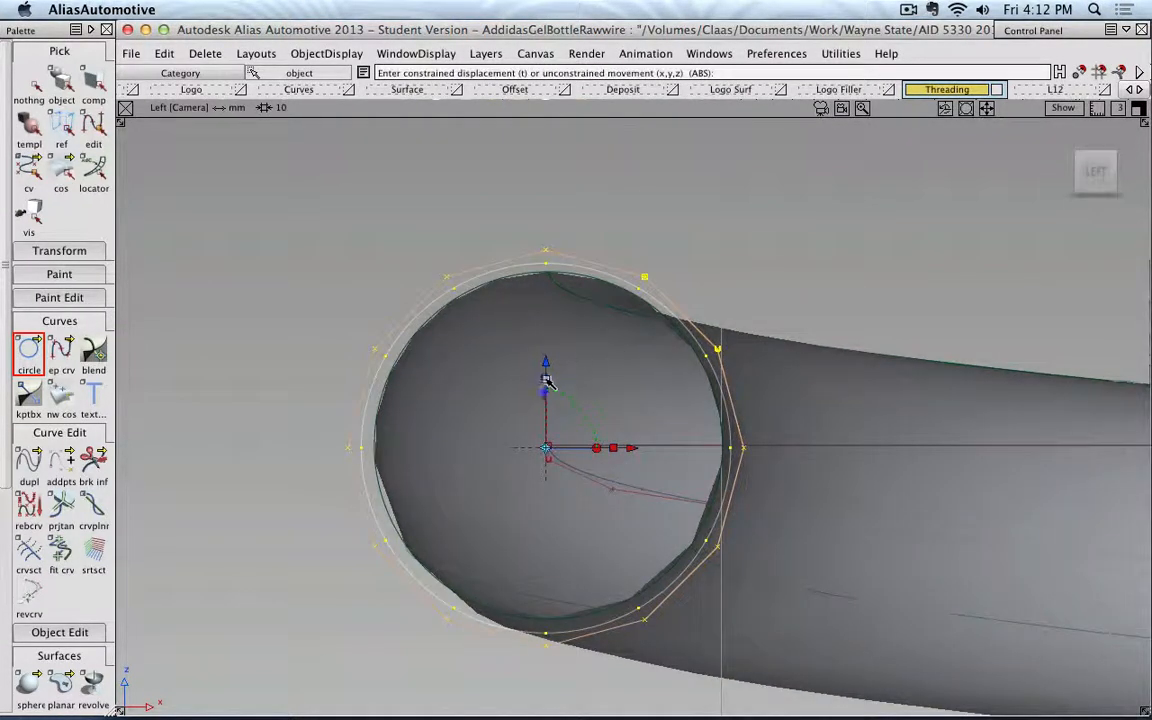
left_click(546, 380)
left_click_drag(545, 449, 545, 450)
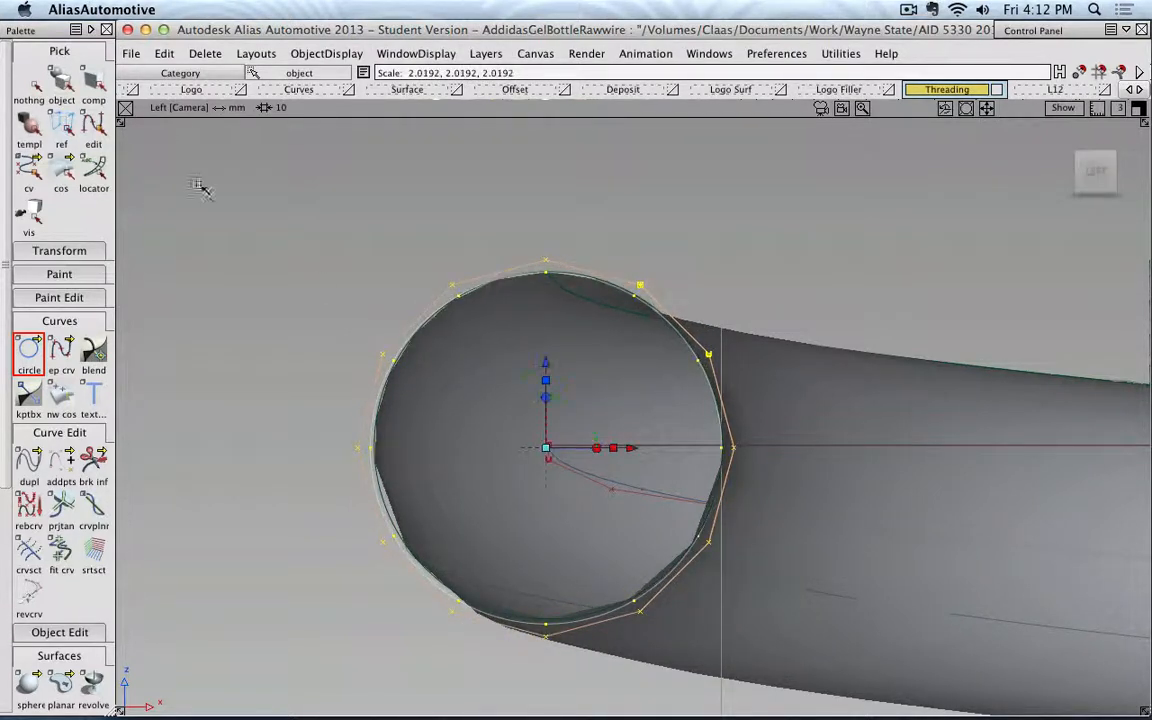
left_click(22, 74)
right_click_drag(400, 376, 594, 330, "alt+shift")
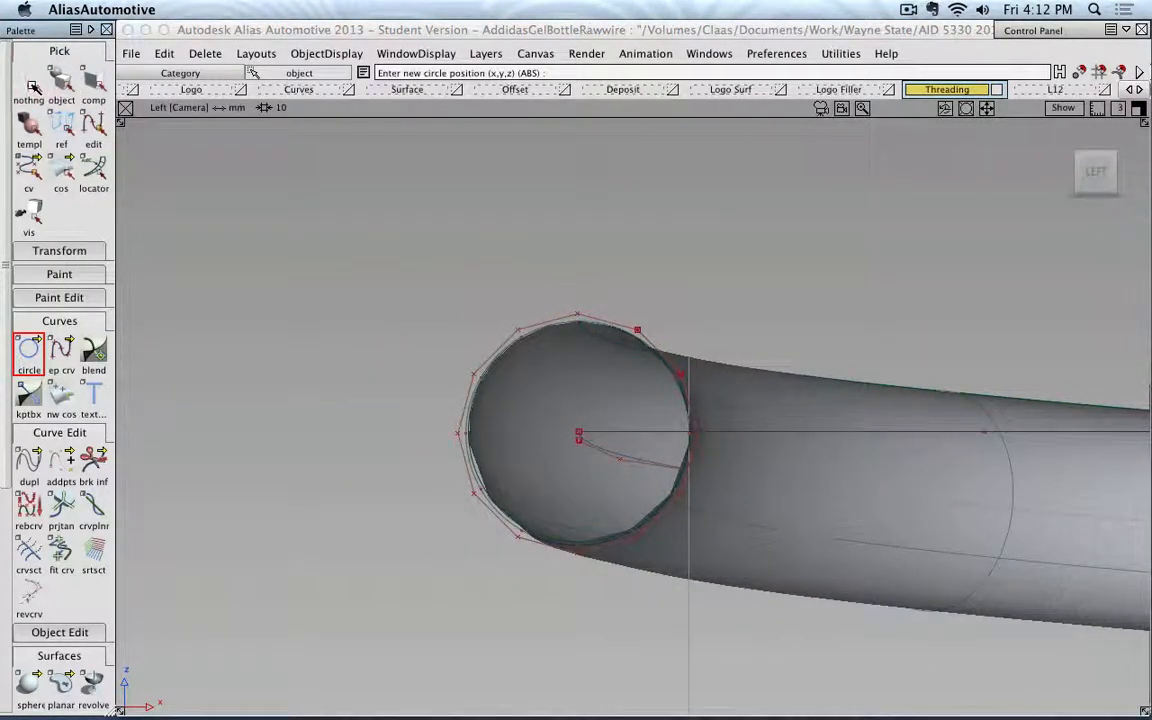
Step: Delete the coil's tube surface, keeping only the circle and the path curves
left_click(61, 82)
left_click(790, 397)
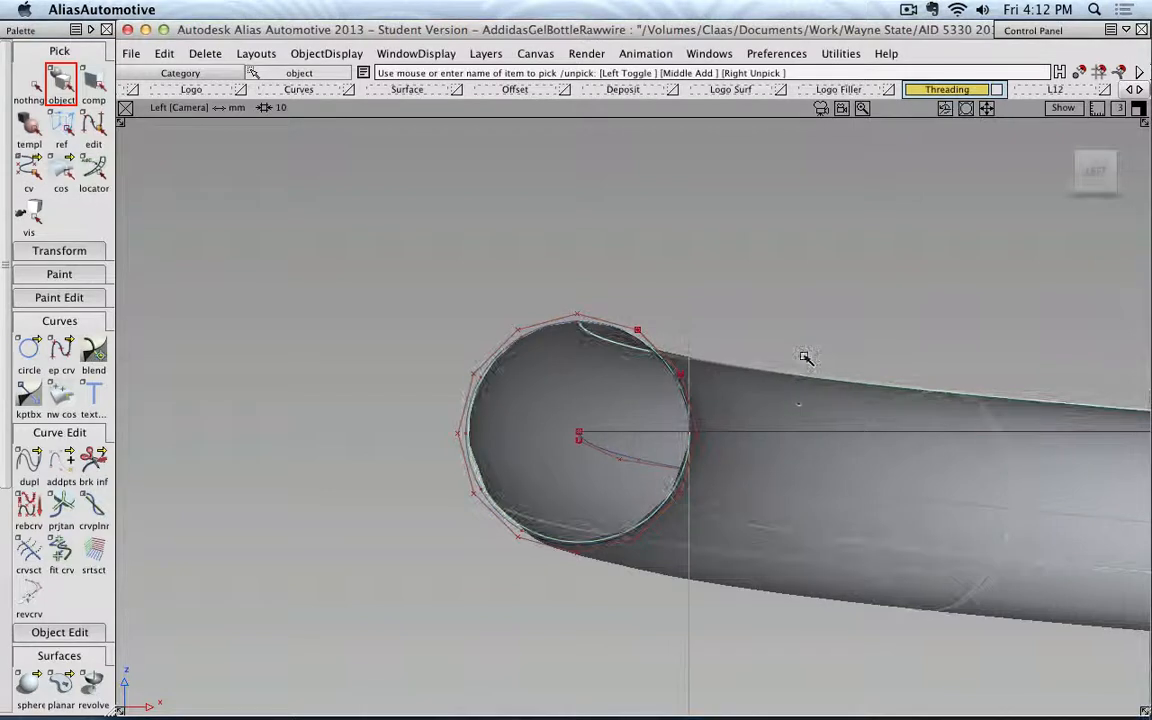
key("Delete")
left_click(515, 408)
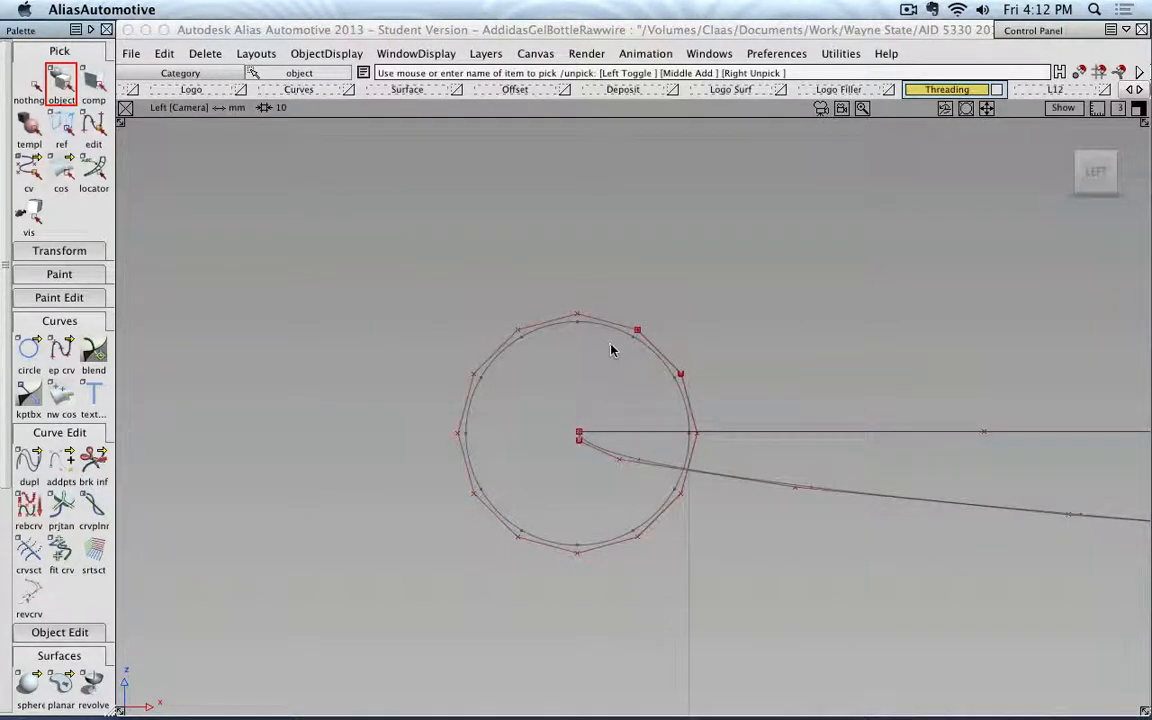
Step: Move the circle so its center snaps onto the upper end point of the coil's path curve, and deselect it
left_click(620, 338)
right_click_drag(625, 337, 765, 325, "alt+shift")
left_click_drag(765, 325, 519, 427, "alt+shift")
middle_click_drag(519, 427, 751, 288, "alt+shift")
right_click_drag(655, 370, 571, 396, "alt+shift")
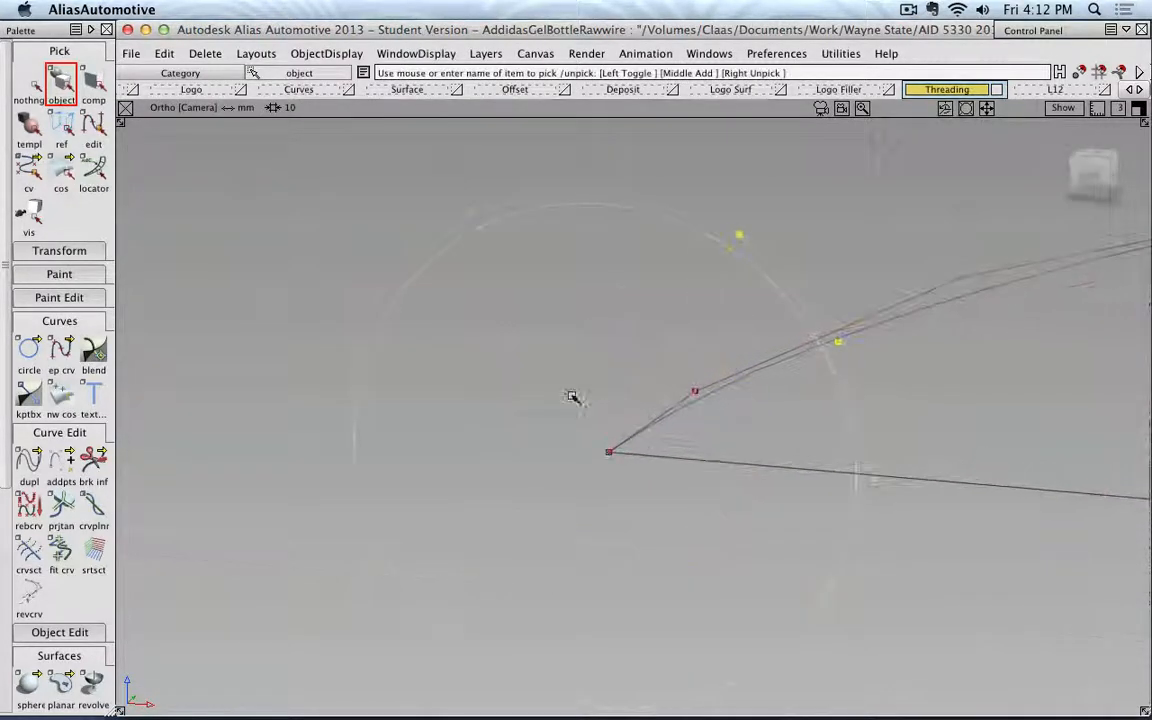
left_click(84, 248)
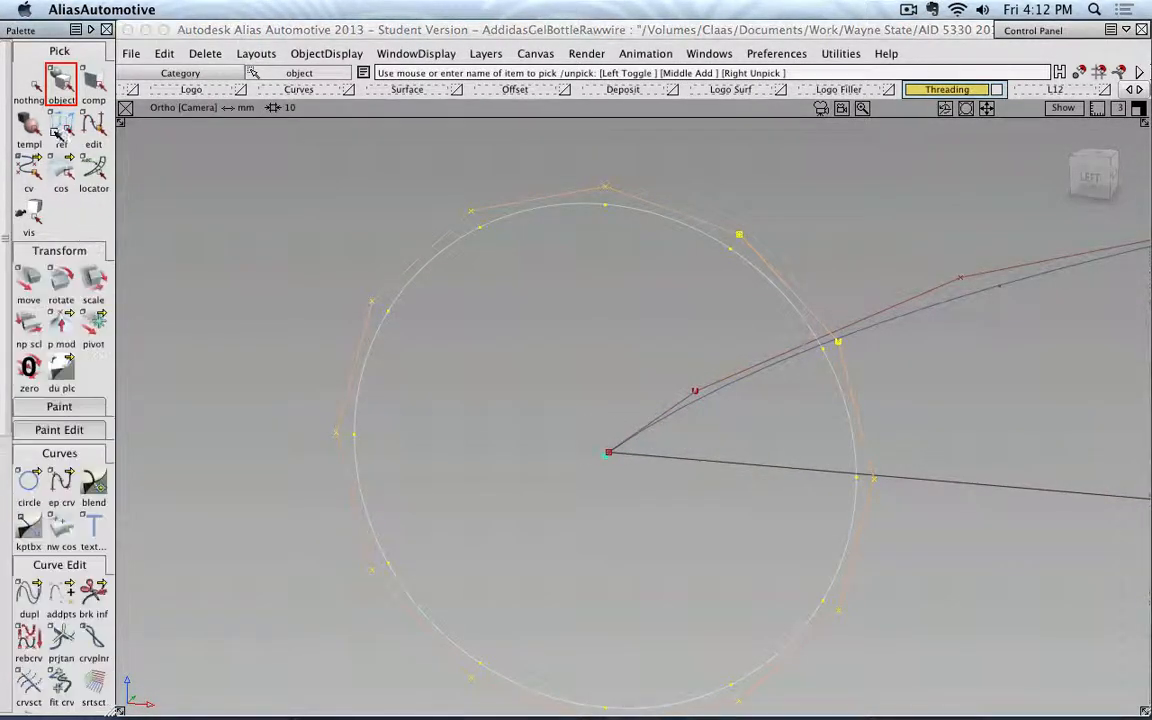
left_click(28, 280)
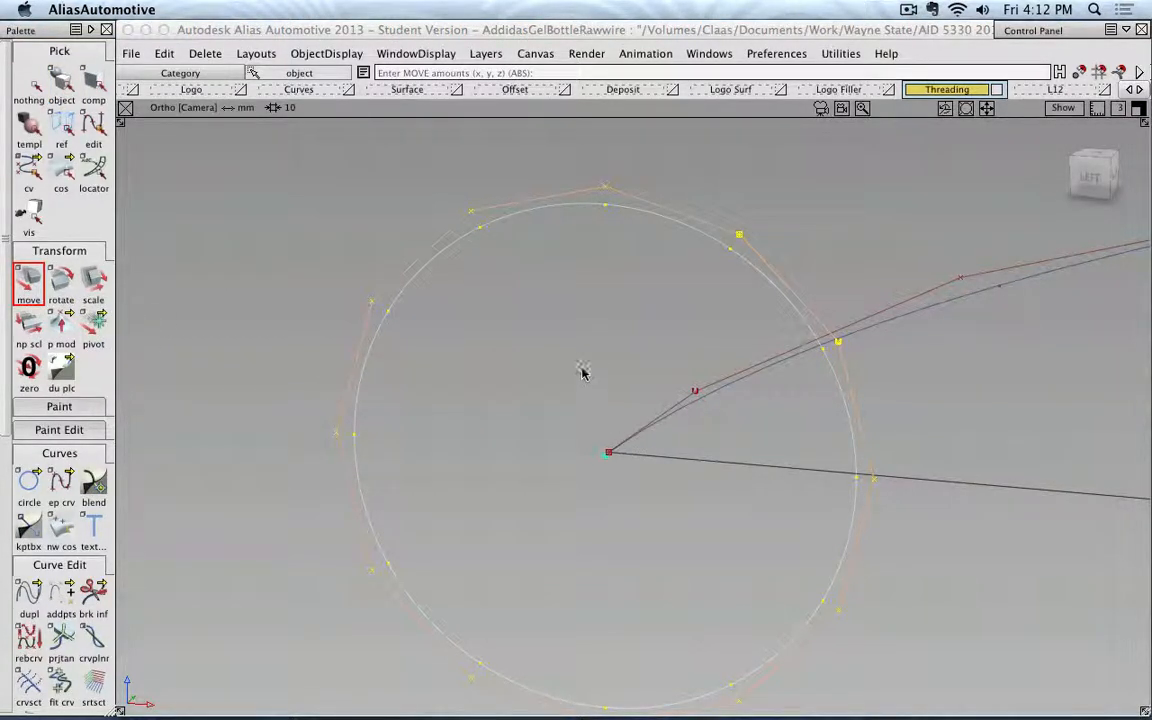
right_click_drag(584, 373, 588, 400)
left_click(610, 456, "ctrl")
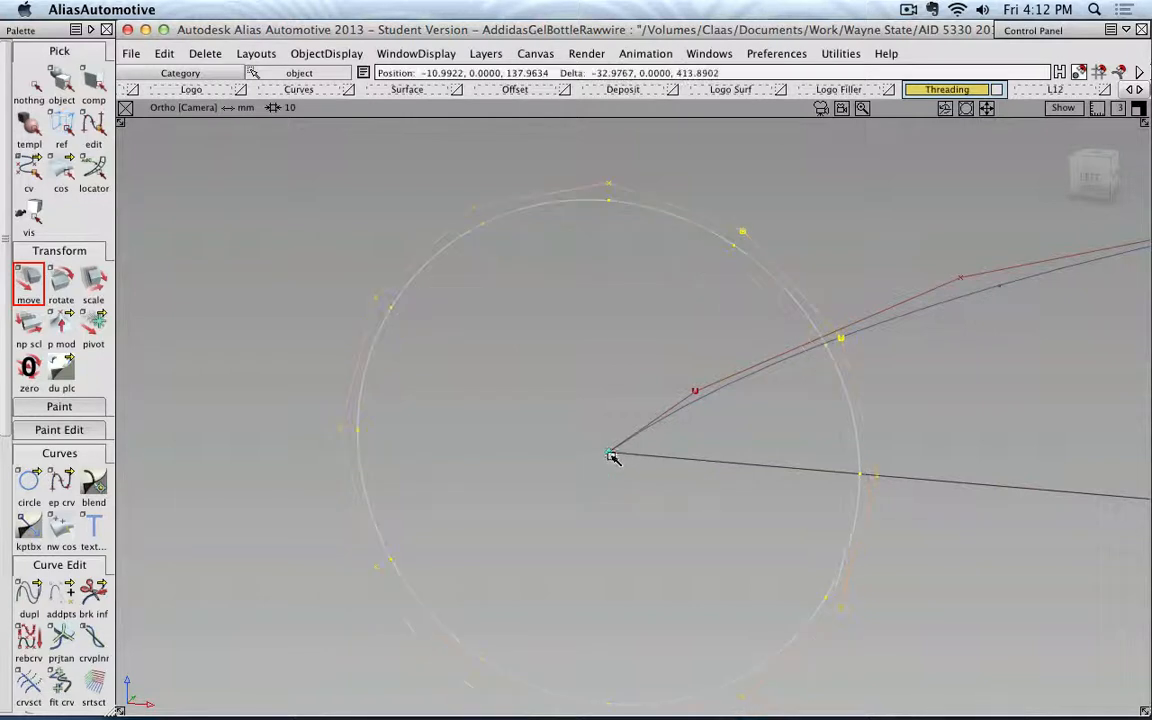
scroll(591, 411, "down", 2)
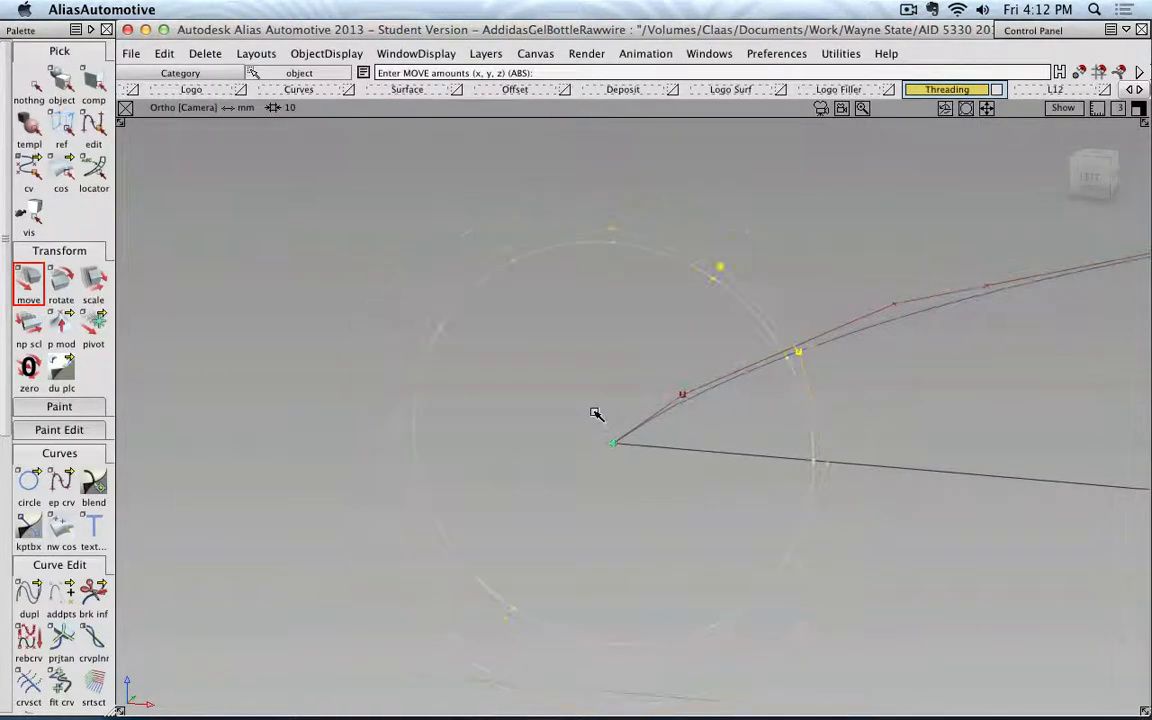
left_click(33, 86)
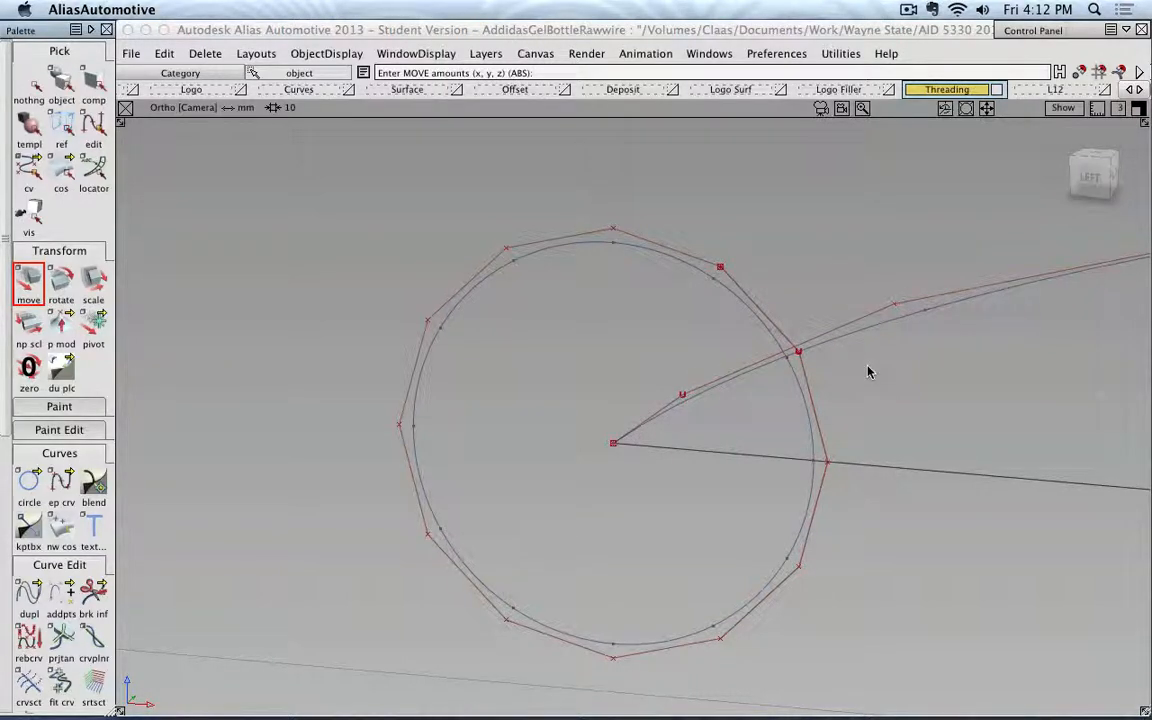
Step: Duplicate the circle in the left view and move the copy straight down until it sits just below the original
scroll(868, 372, "down", 3)
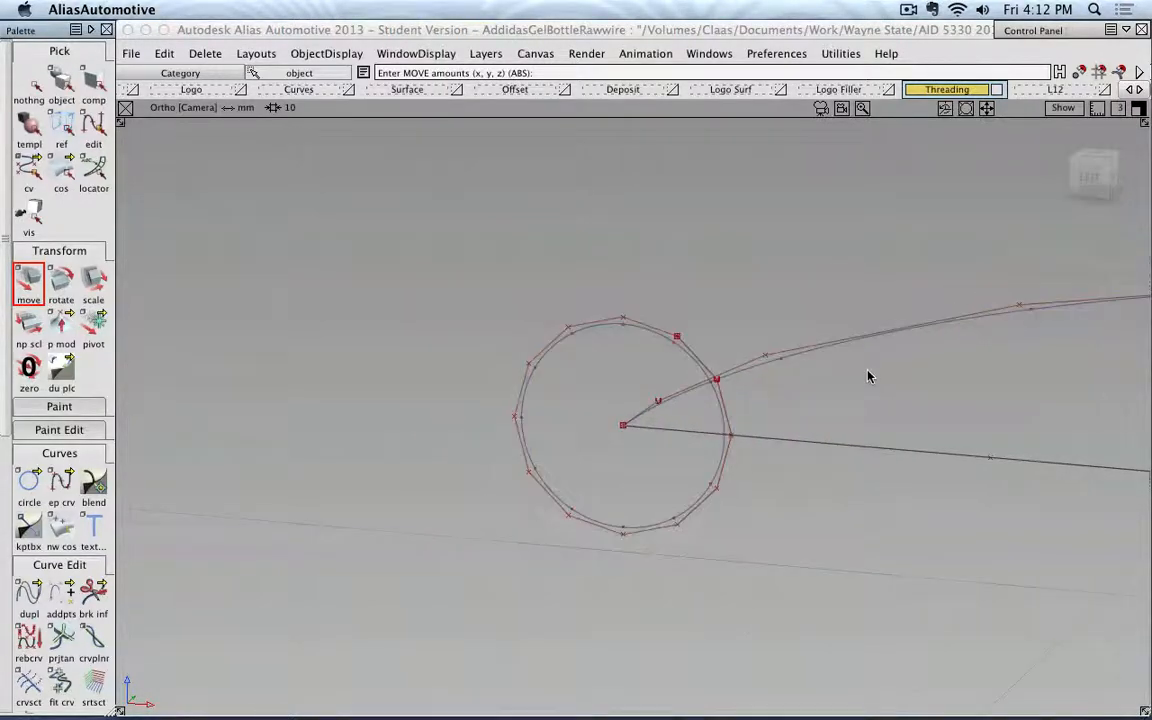
left_click(1088, 178)
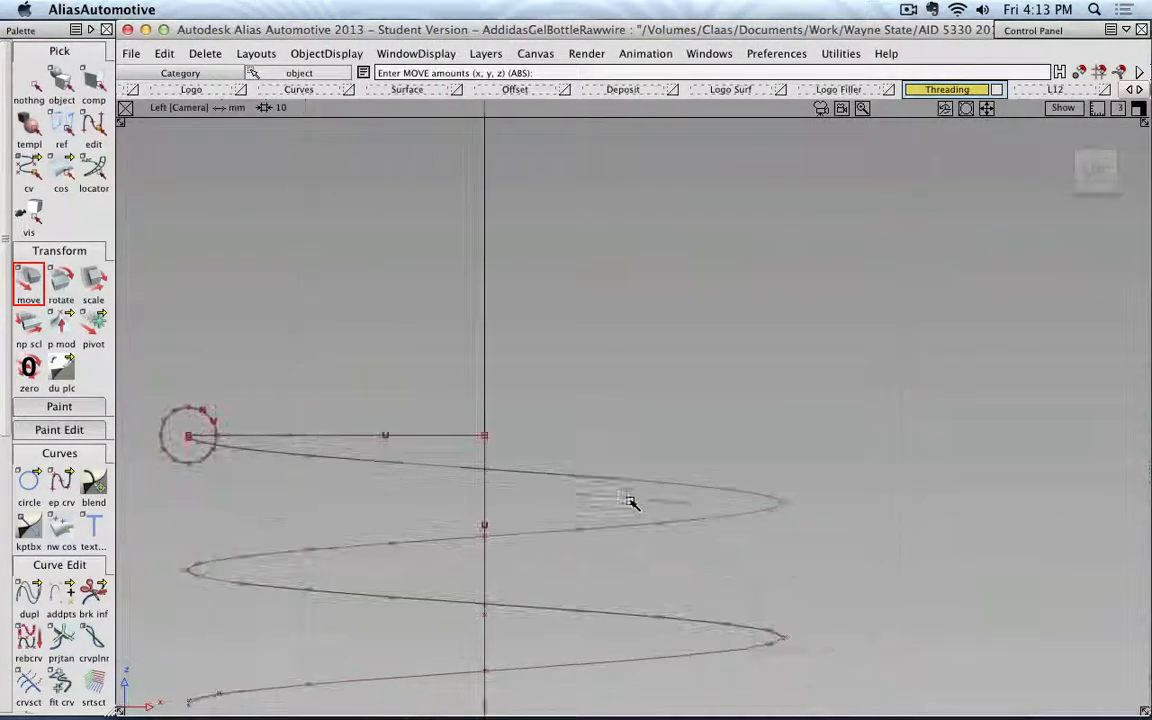
scroll(465, 410, "up", 3)
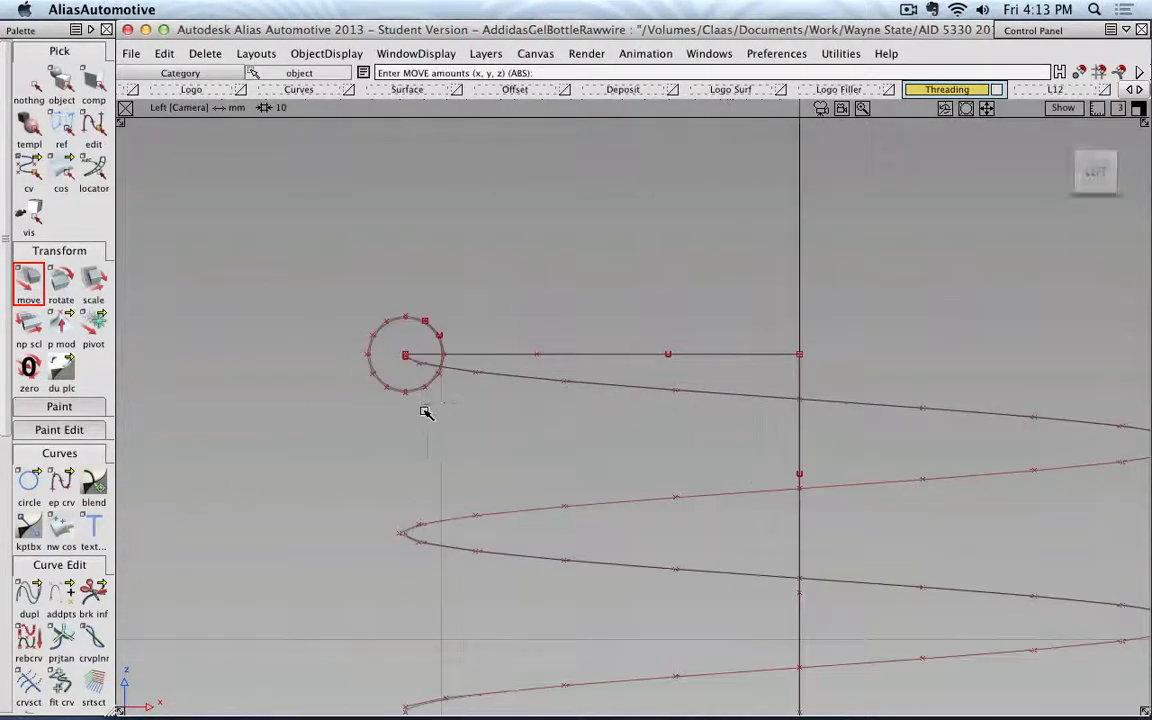
middle_click_drag(427, 411, 571, 409, "alt+shift")
scroll(571, 409, "up", 2)
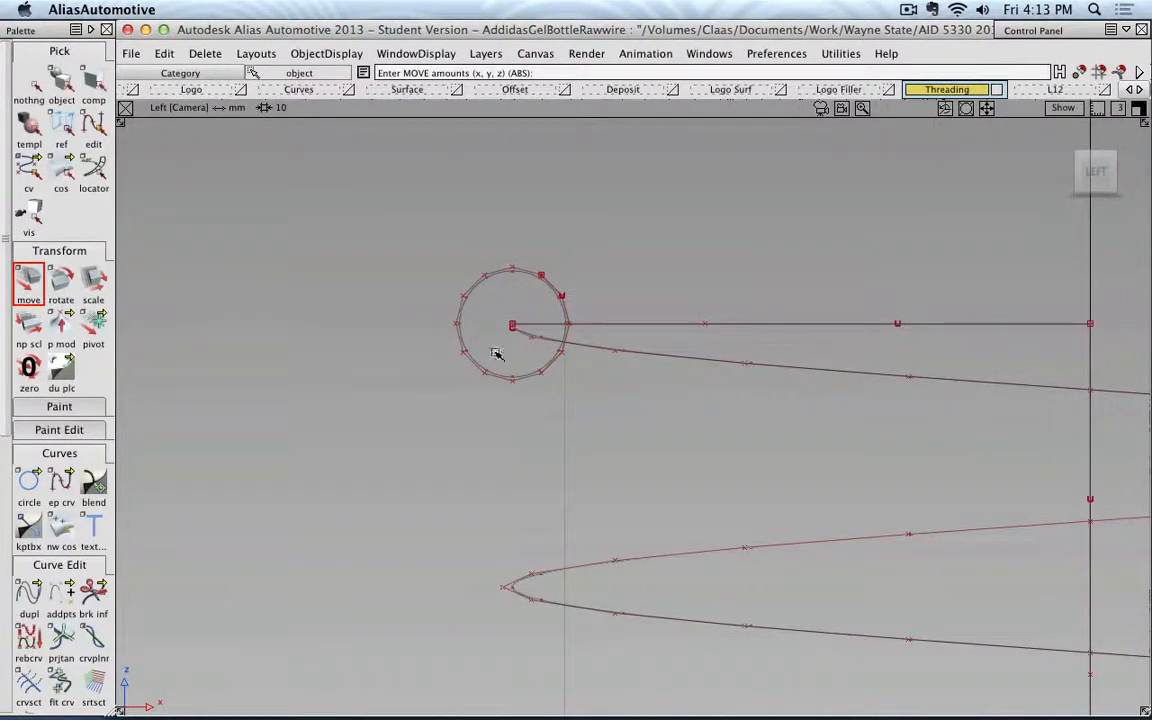
left_click(35, 88)
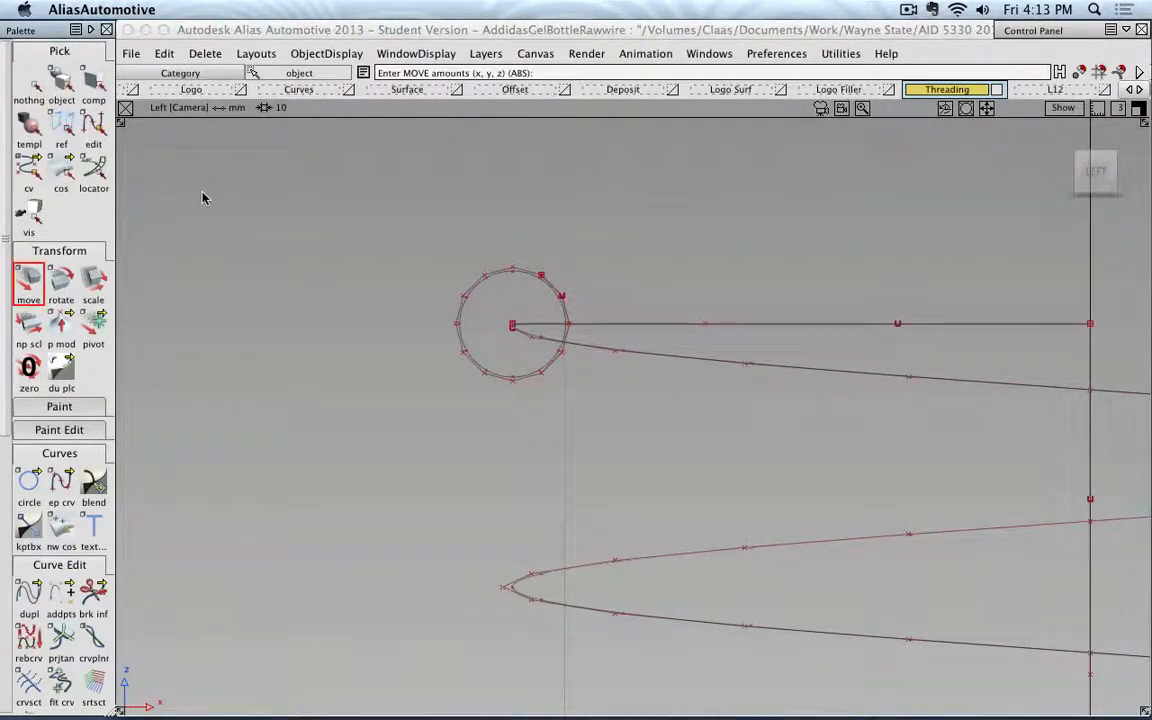
left_click(527, 277)
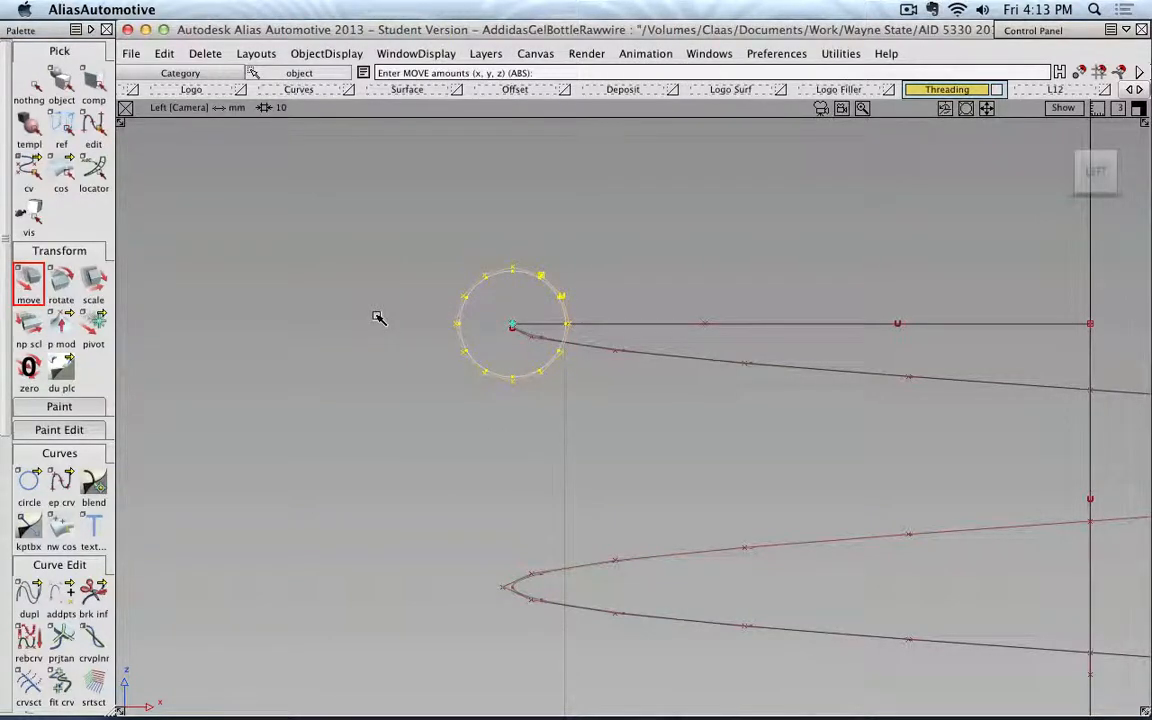
key("super+v")
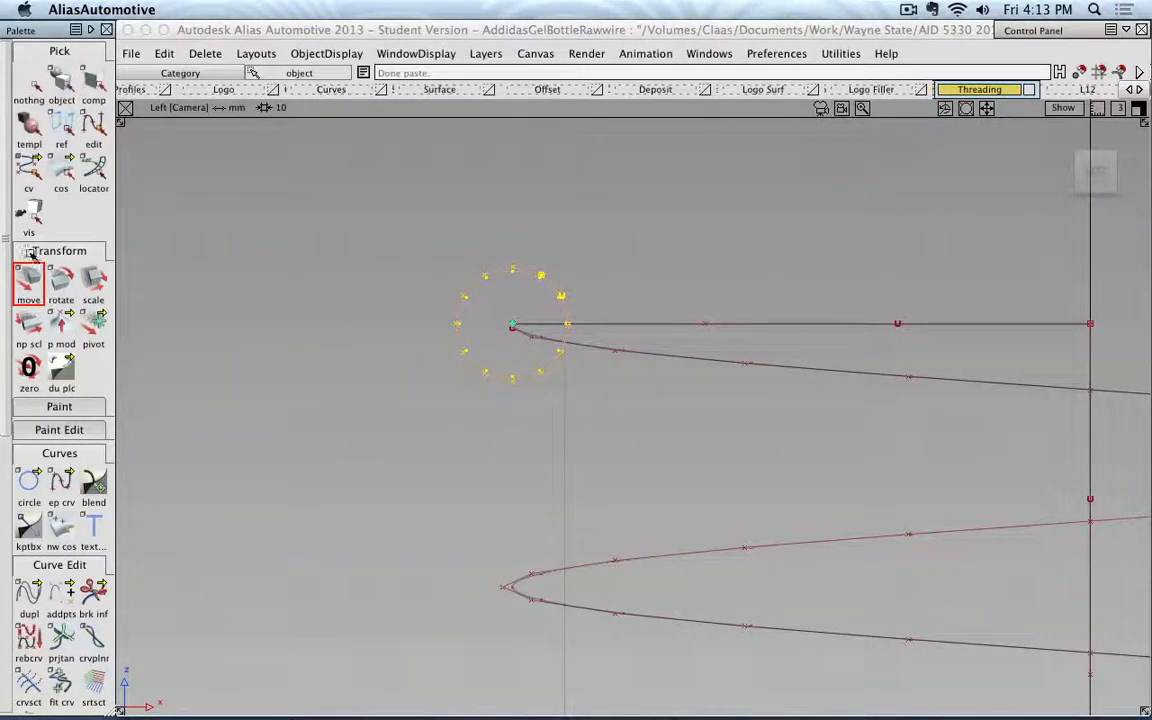
left_click(29, 280)
left_click_drag(391, 221, 393, 347)
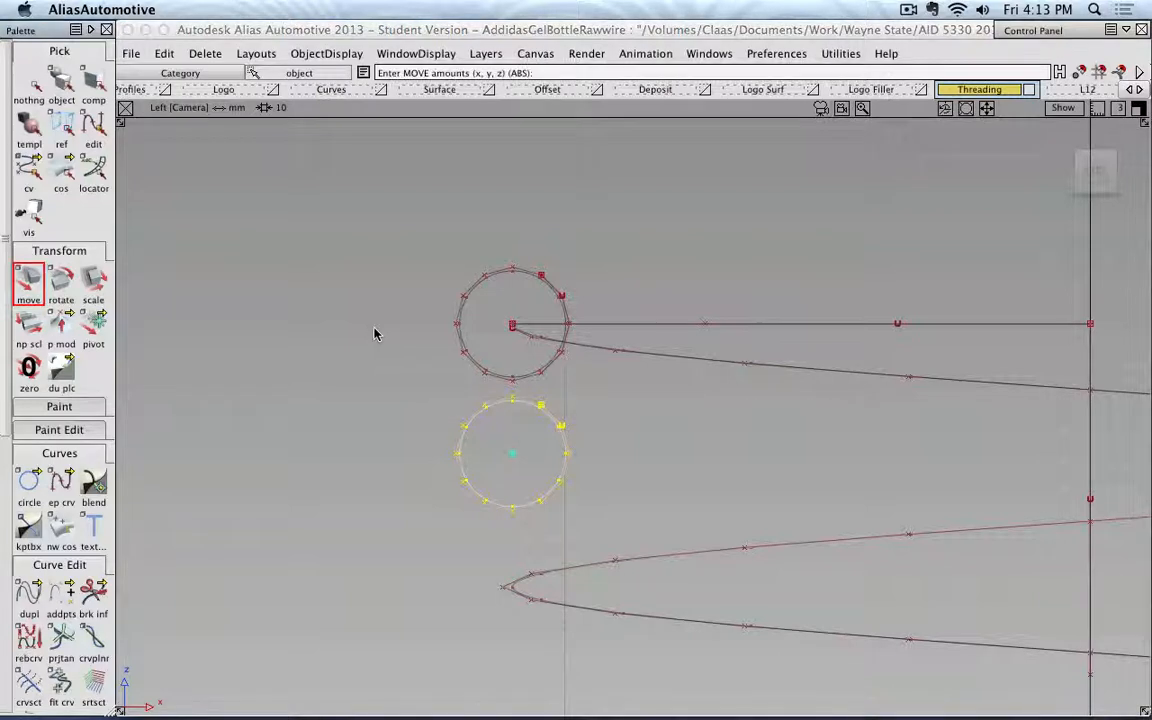
Step: Paste another copy of the circle, move it about 2.47 mm straight down below the second one, and clear the selection
key("super+v")
left_click_drag(363, 318, 363, 393)
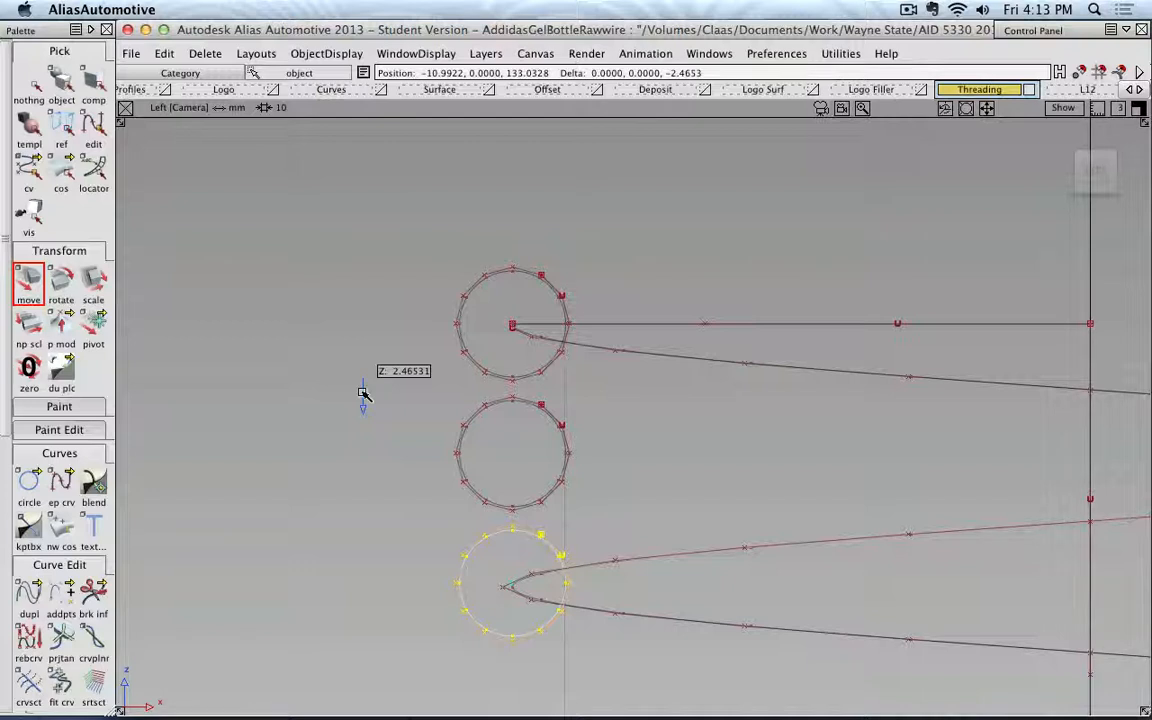
left_click_drag(363, 393, 363, 393)
left_click(35, 80)
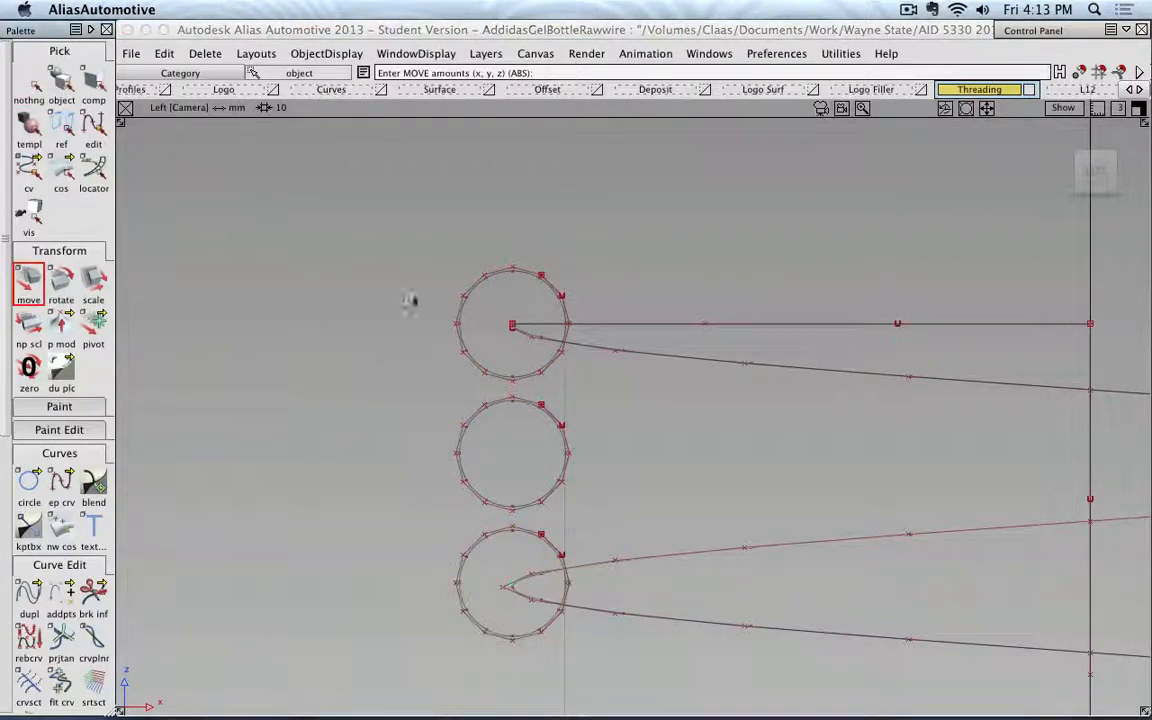
Step: Duplicate the vertical column of three circles in place
left_click(464, 345)
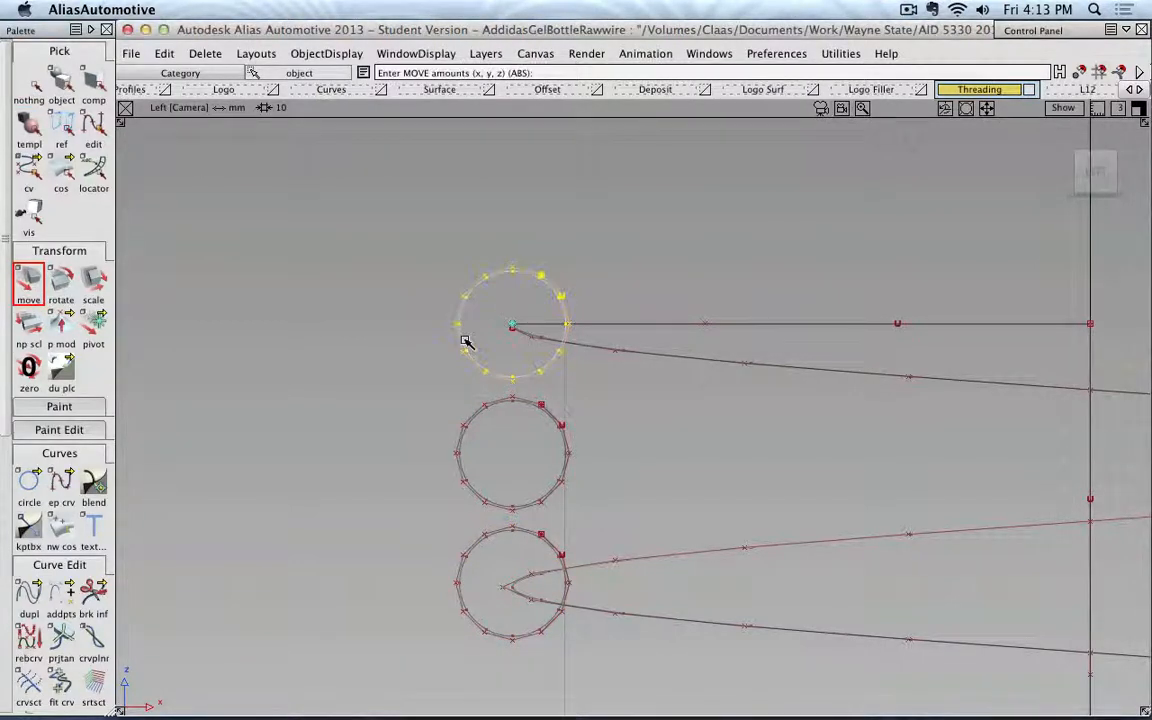
left_click(466, 424)
left_click(473, 550)
right_click_drag(560, 540, 491, 480, "alt+shift")
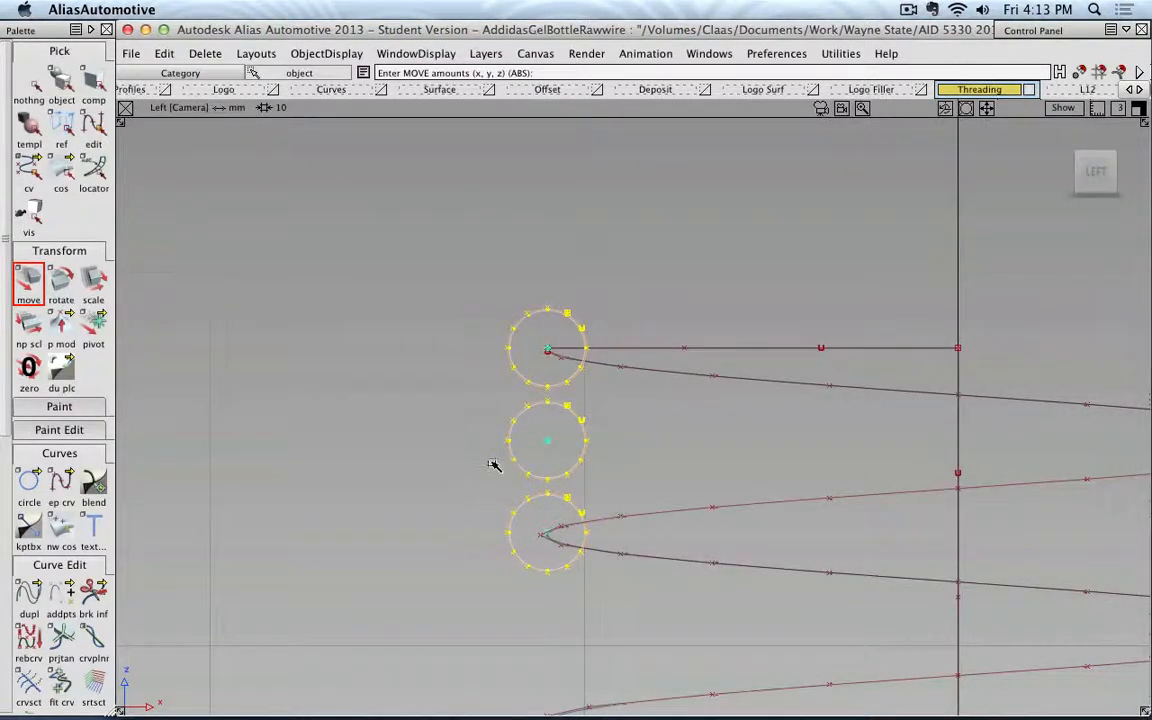
key("super+c")
key("super+v")
left_click(61, 283)
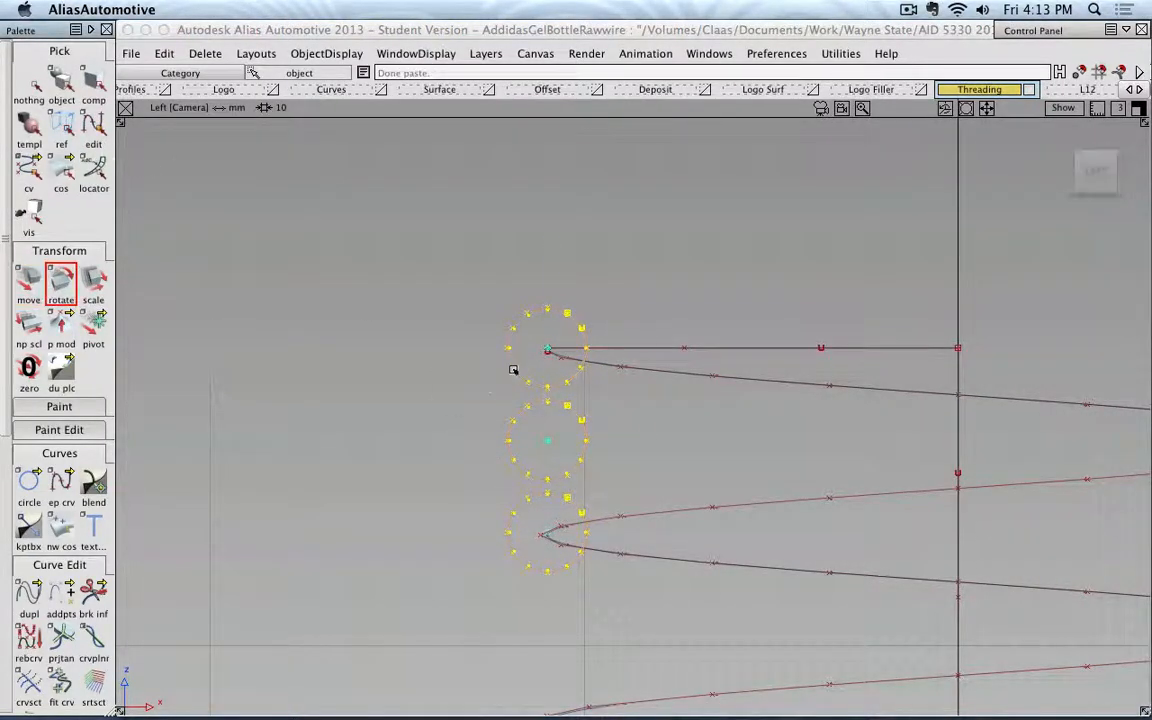
middle_click_drag(492, 389, 400, 416)
key("super+z")
Step: Move the duplicated three-circle column outward and half a spacing down so its circles nest against the gaps of the original column
left_click(28, 280)
left_click(443, 420)
right_click_drag(453, 218, 453, 261)
middle_click_drag(368, 263, 378, 260)
right_click_drag(378, 260, 533, 297, "alt+shift")
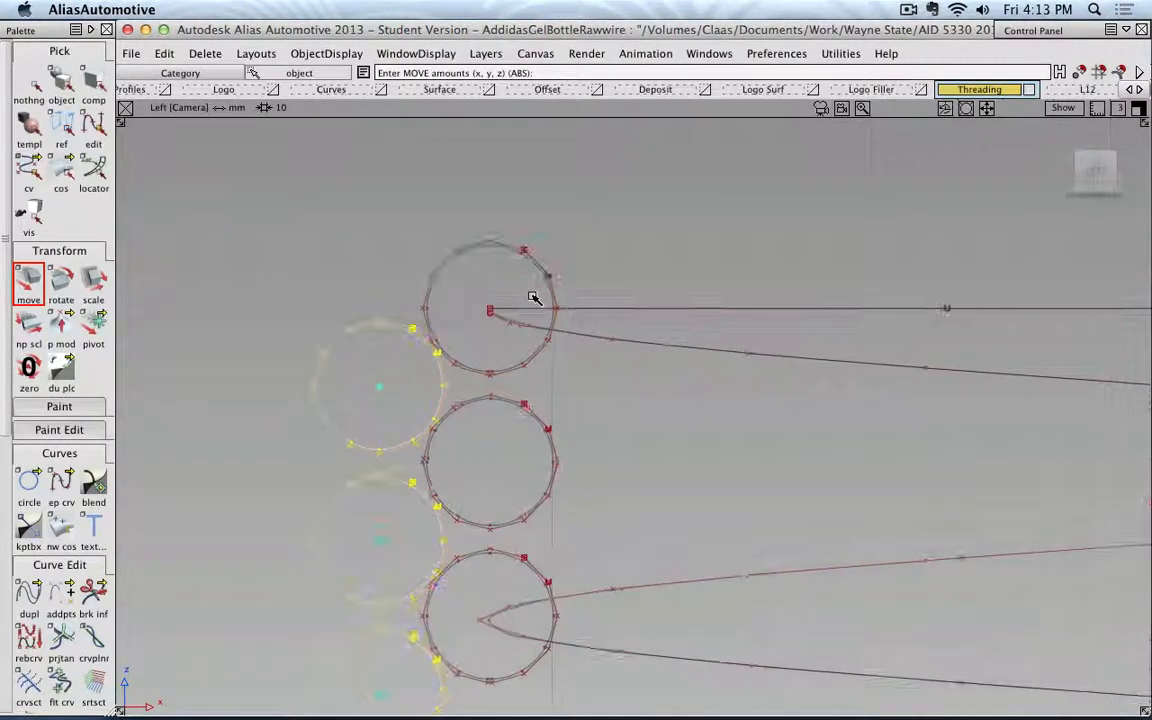
middle_click_drag(533, 297, 560, 256, "alt+shift")
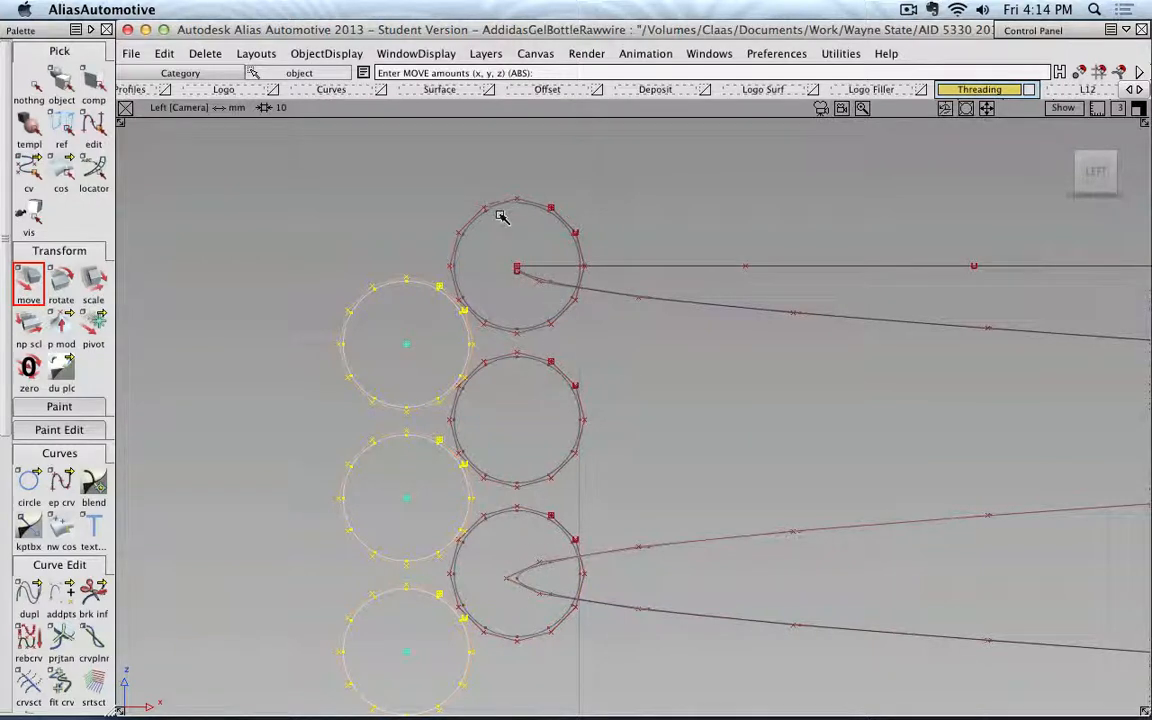
Step: Delete the outer duplicated column of three circles and clear the selection
left_click(36, 84)
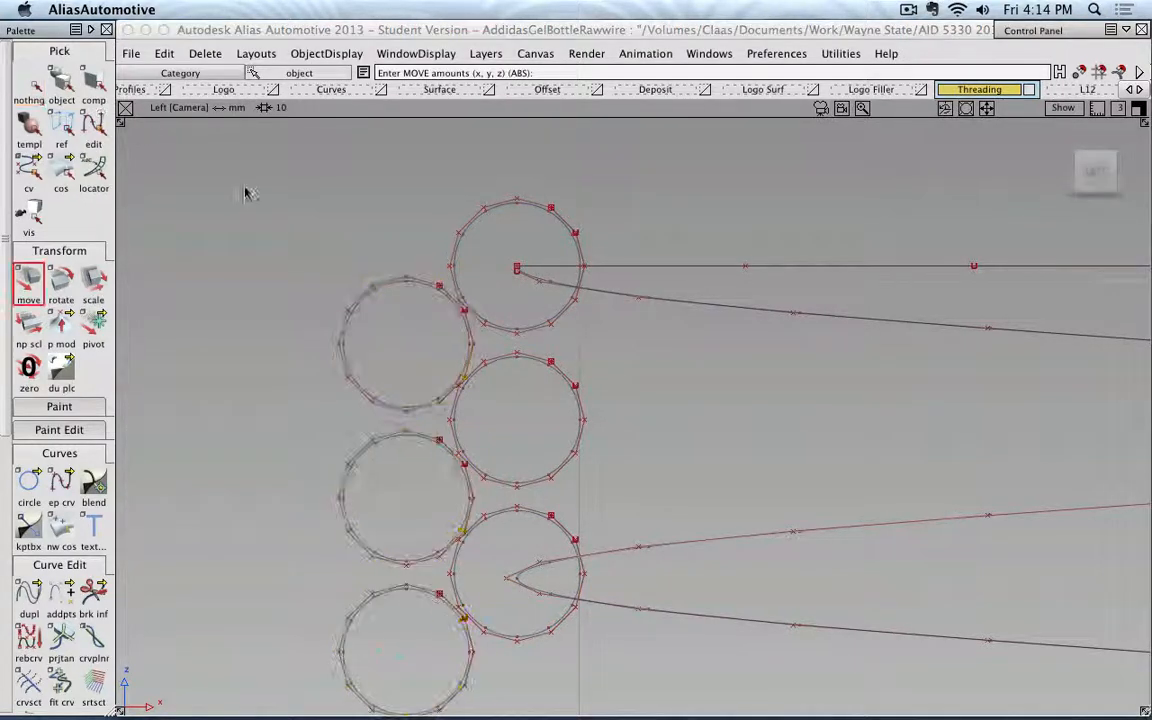
left_click(61, 85)
left_click_drag(272, 272, 393, 640)
key("Delete")
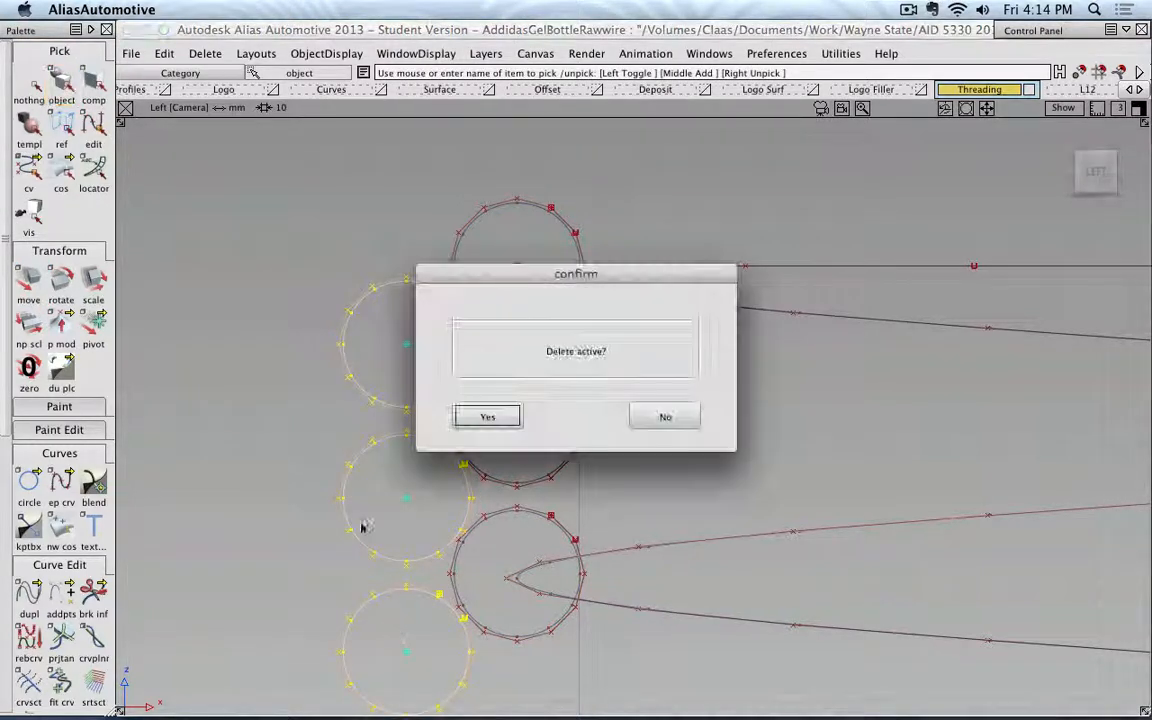
left_click(510, 414)
left_click(32, 87)
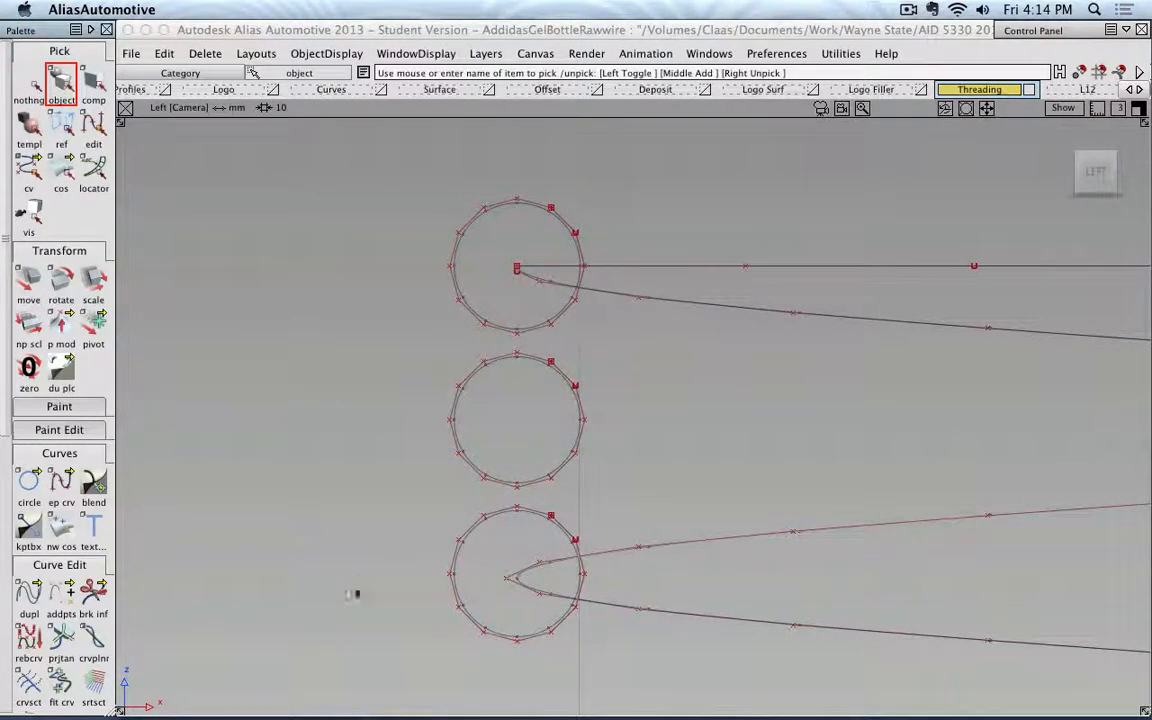
Step: Draw a straight vertical edit point curve from the helix start in the top circle to the helix point one turn below
left_click(61, 484)
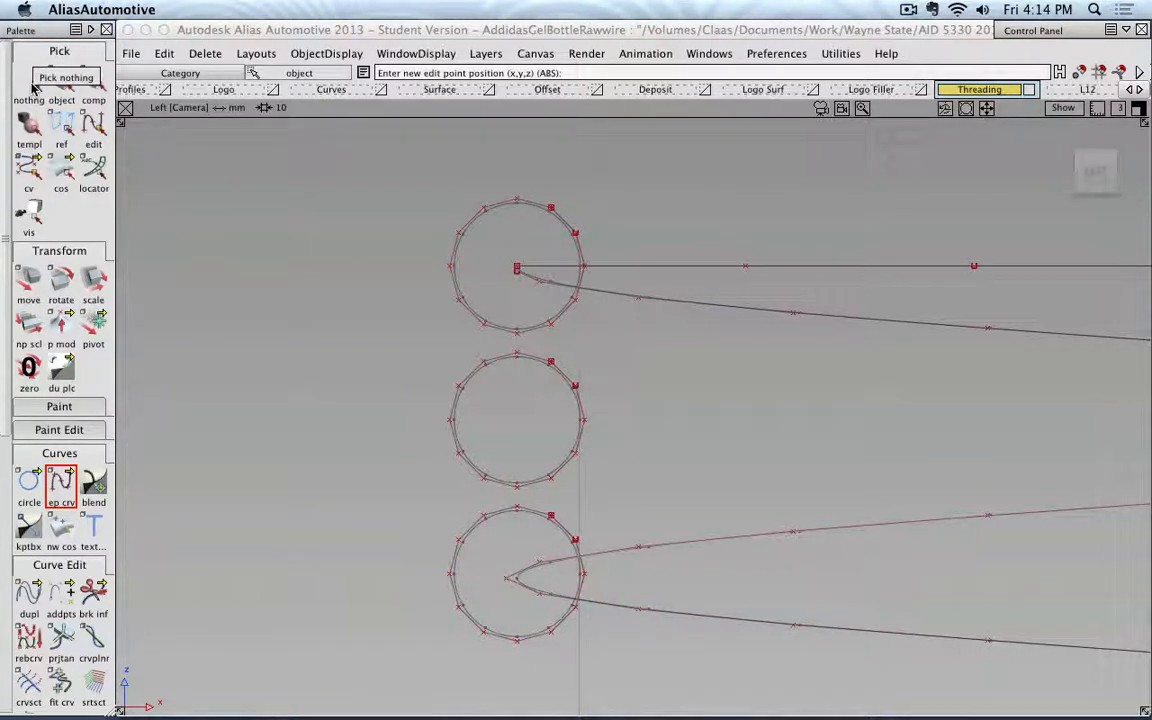
left_click(519, 270)
left_click_drag(722, 272, 601, 331, "alt+shift")
left_click(1090, 182)
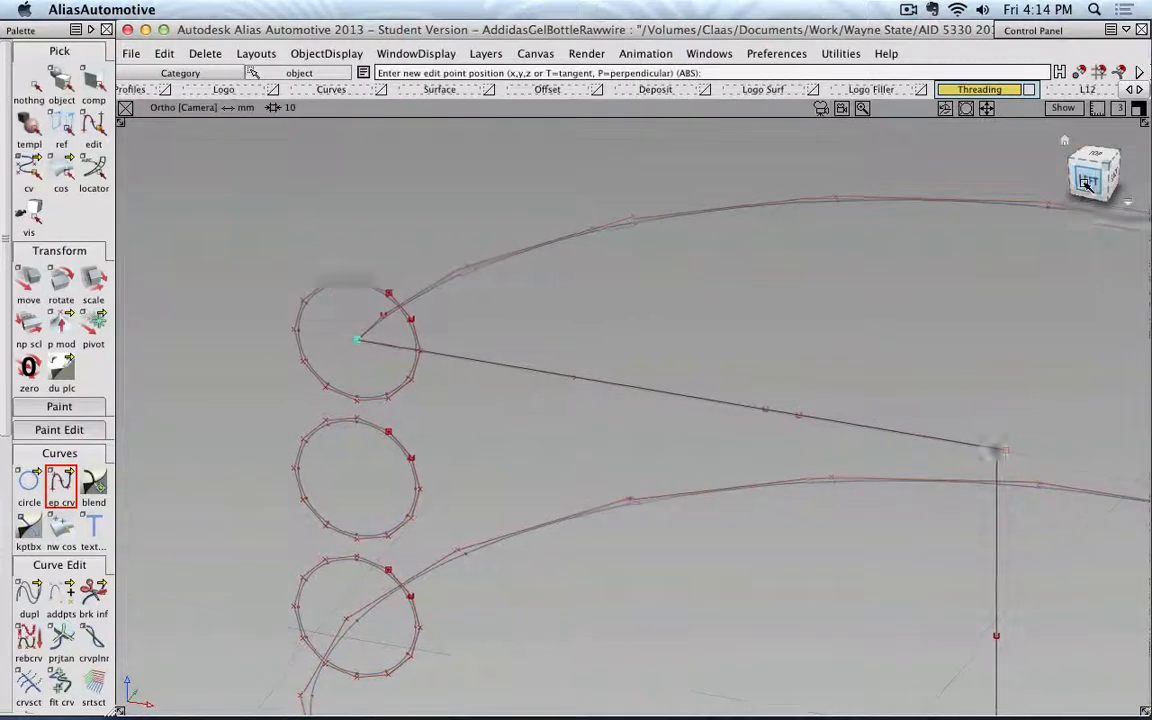
right_click_drag(742, 304, 473, 437, "alt+shift")
middle_click_drag(473, 437, 571, 373, "alt+shift")
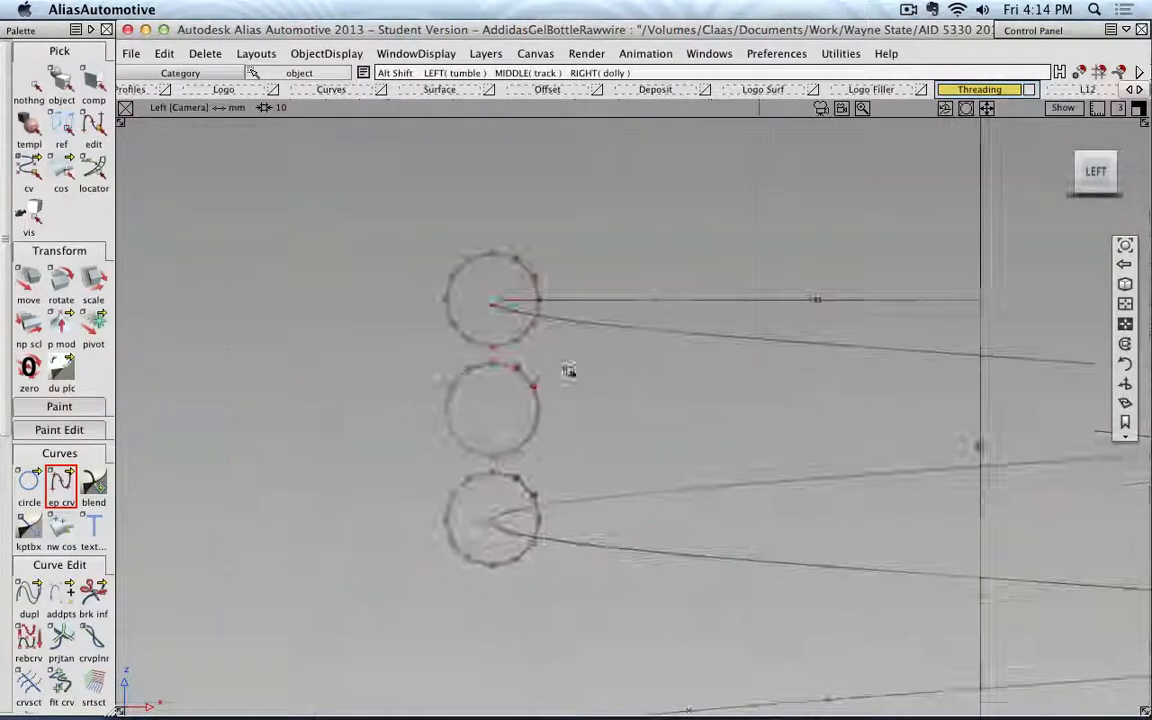
right_click_drag(571, 373, 511, 374, "alt+shift")
middle_click_drag(511, 374, 666, 309, "alt+shift")
right_click_drag(666, 309, 604, 327, "alt+shift")
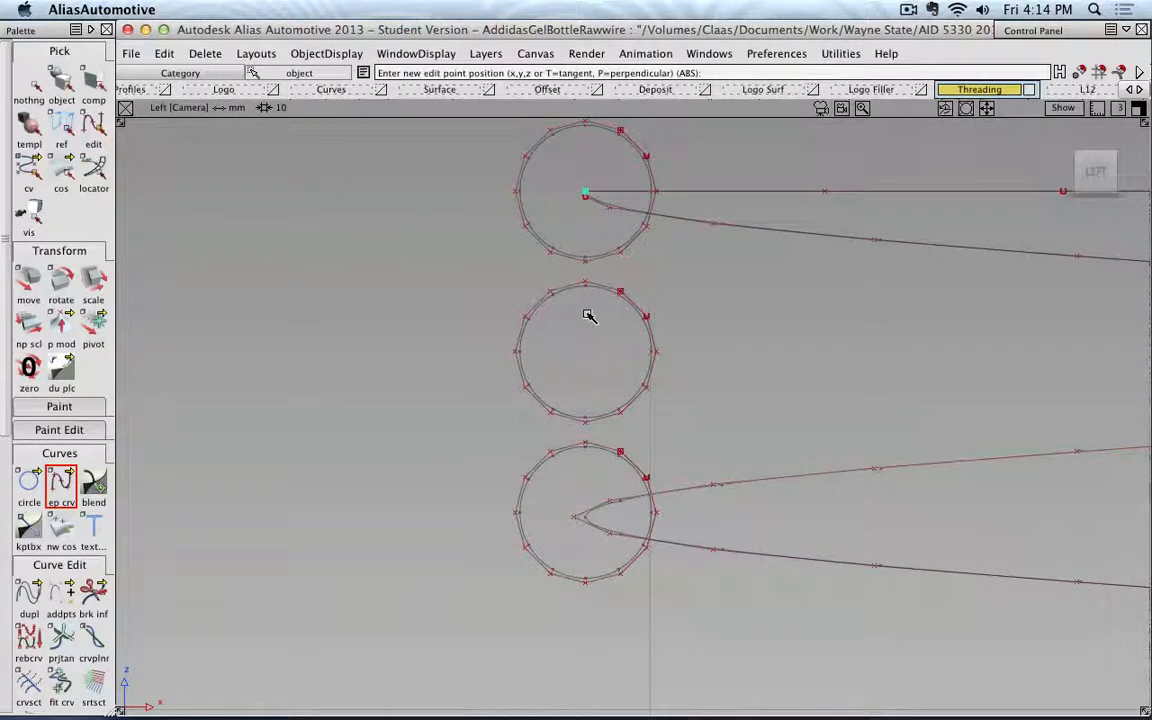
right_click_drag(587, 315, 588, 517)
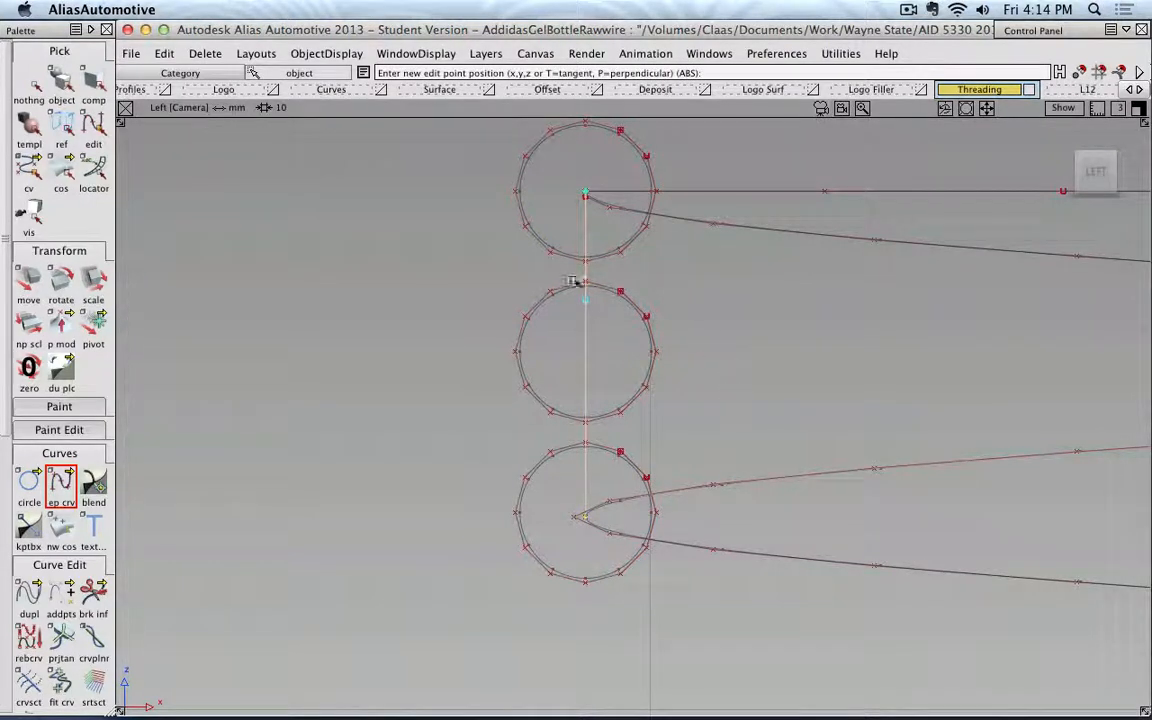
Step: Snap the lowest circle's centre to the lower end of the new vertical line and clear the selection
left_click(61, 82)
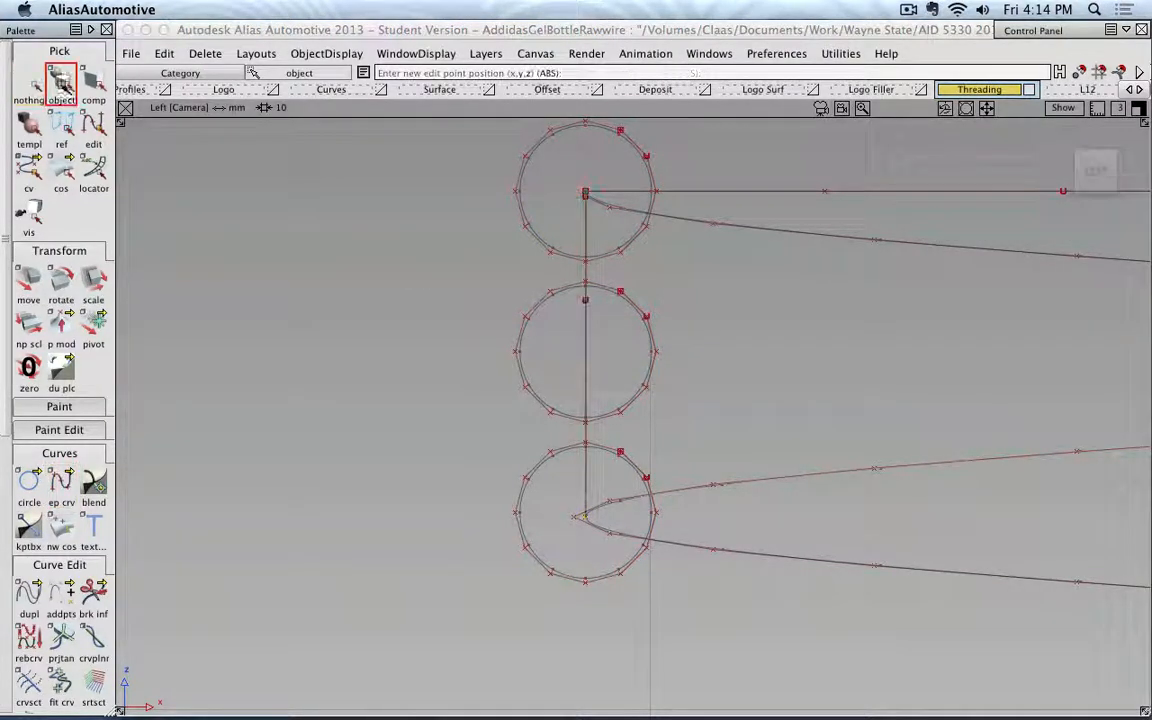
left_click(585, 330)
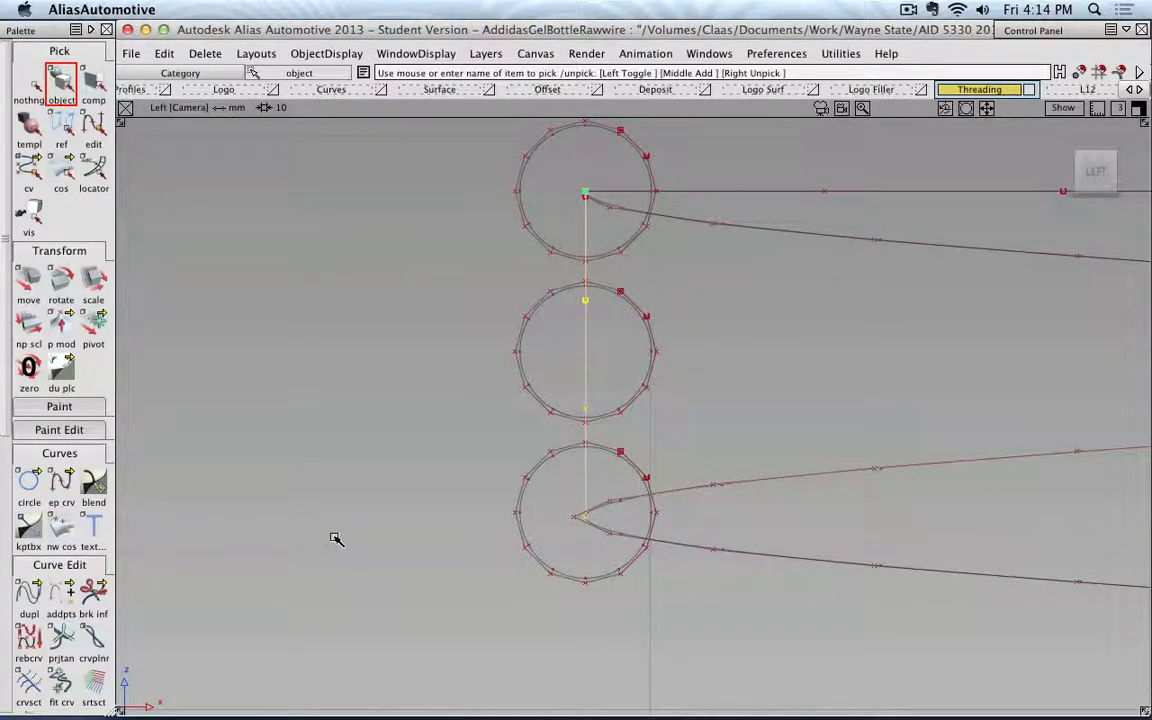
left_click(633, 466)
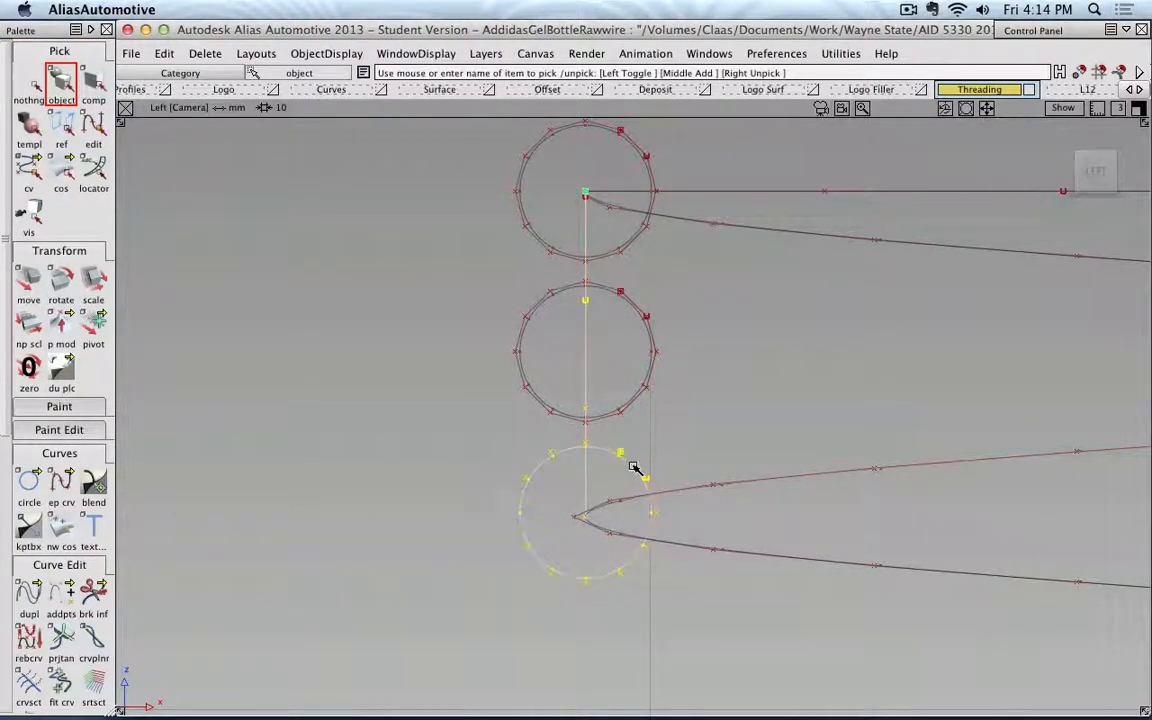
left_click(29, 86)
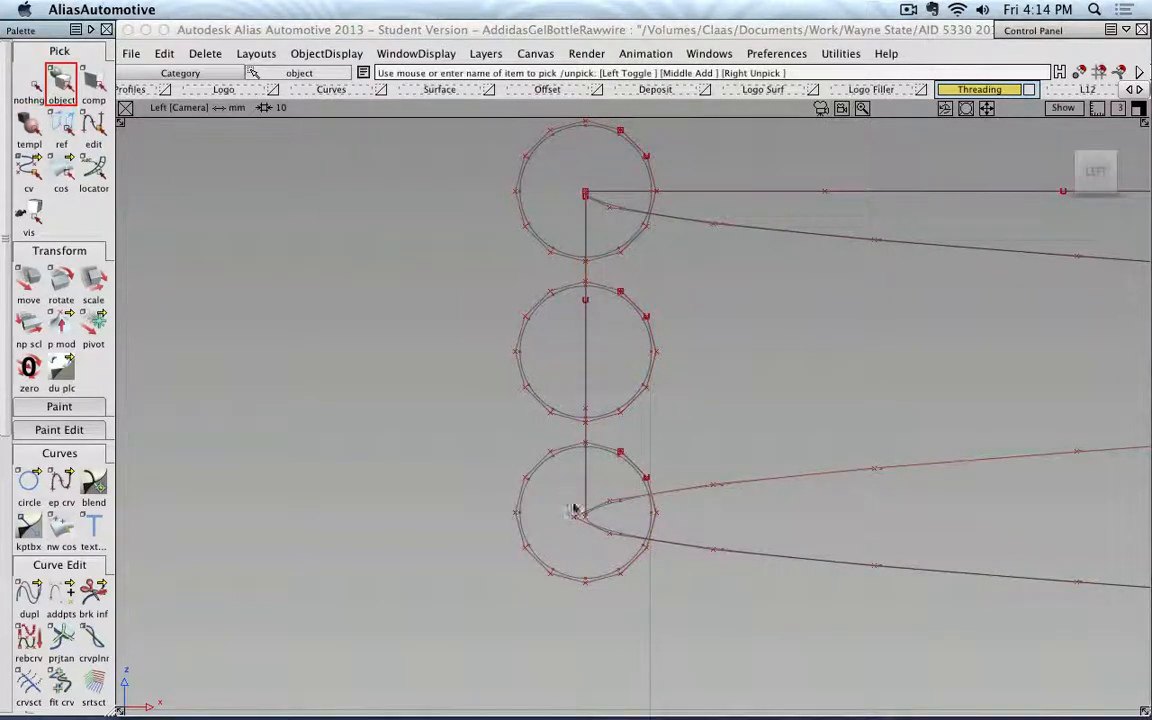
left_click(637, 476)
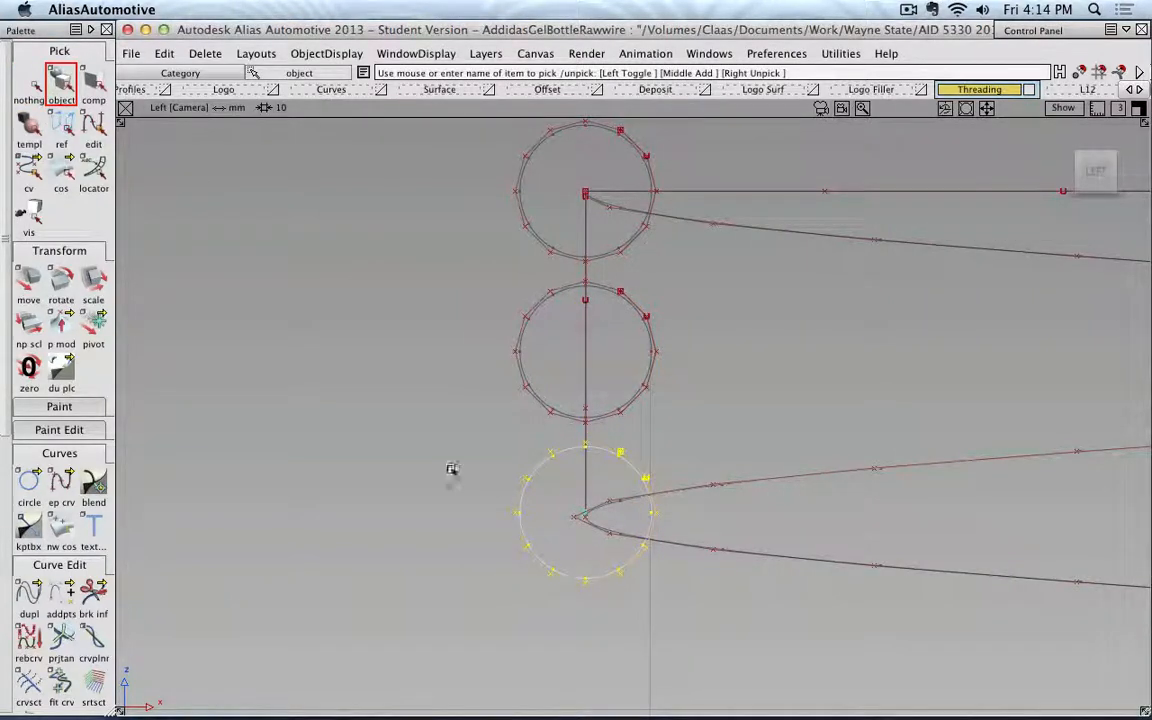
left_click(29, 282)
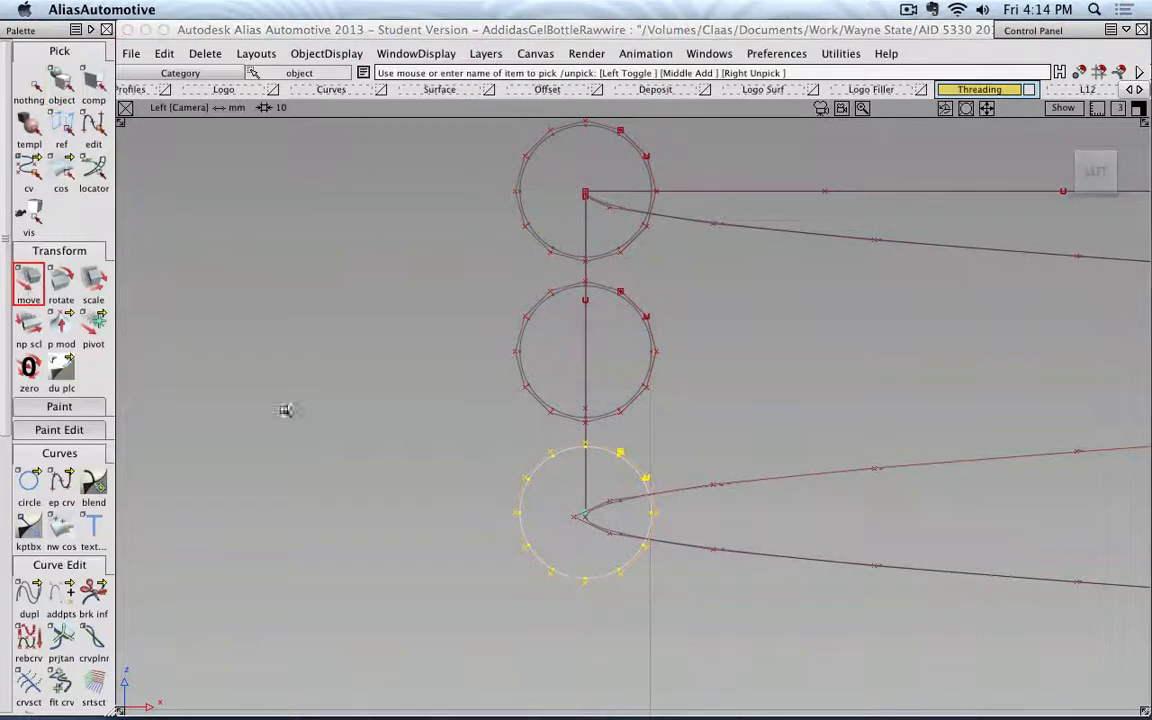
left_click_drag(491, 458, 587, 517)
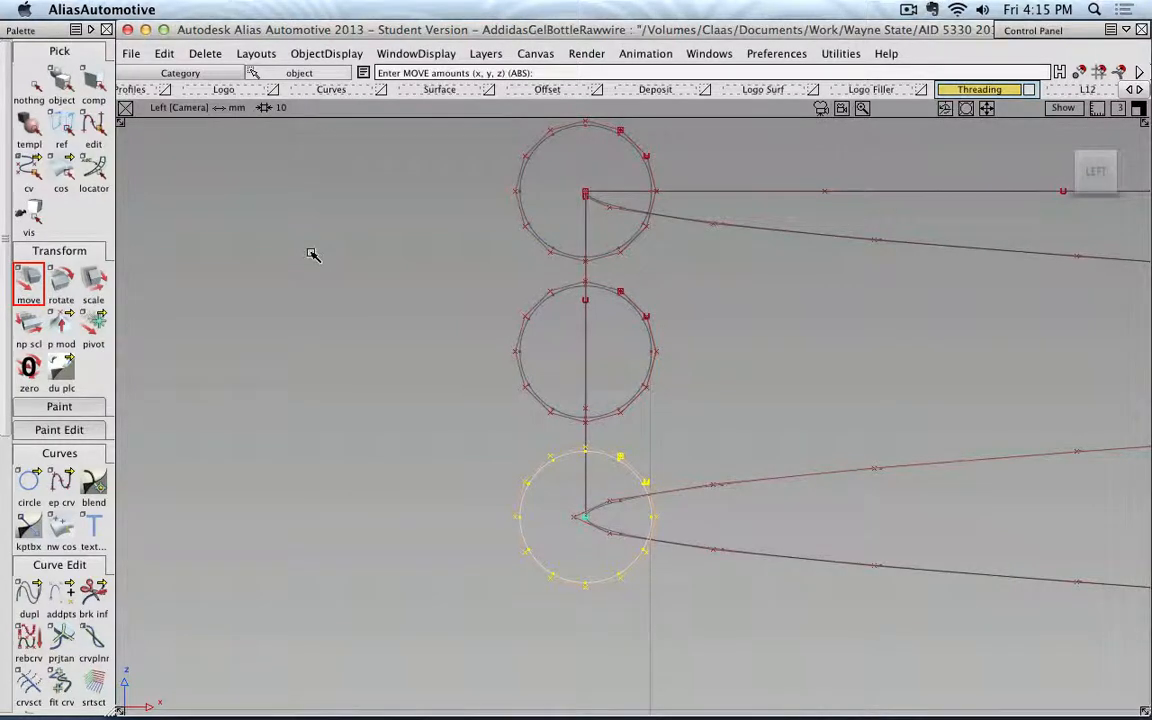
left_click(25, 80)
Step: Pick the vertical line and set the curve snap divisions to 2
left_click(61, 86)
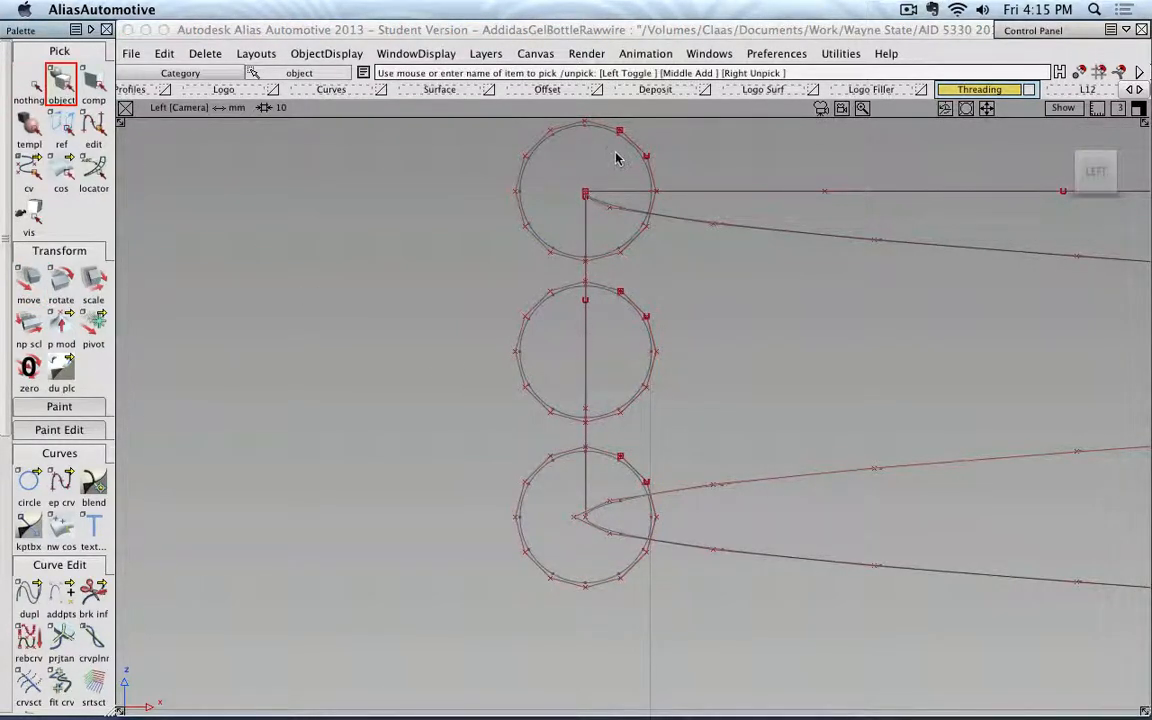
left_click(585, 352)
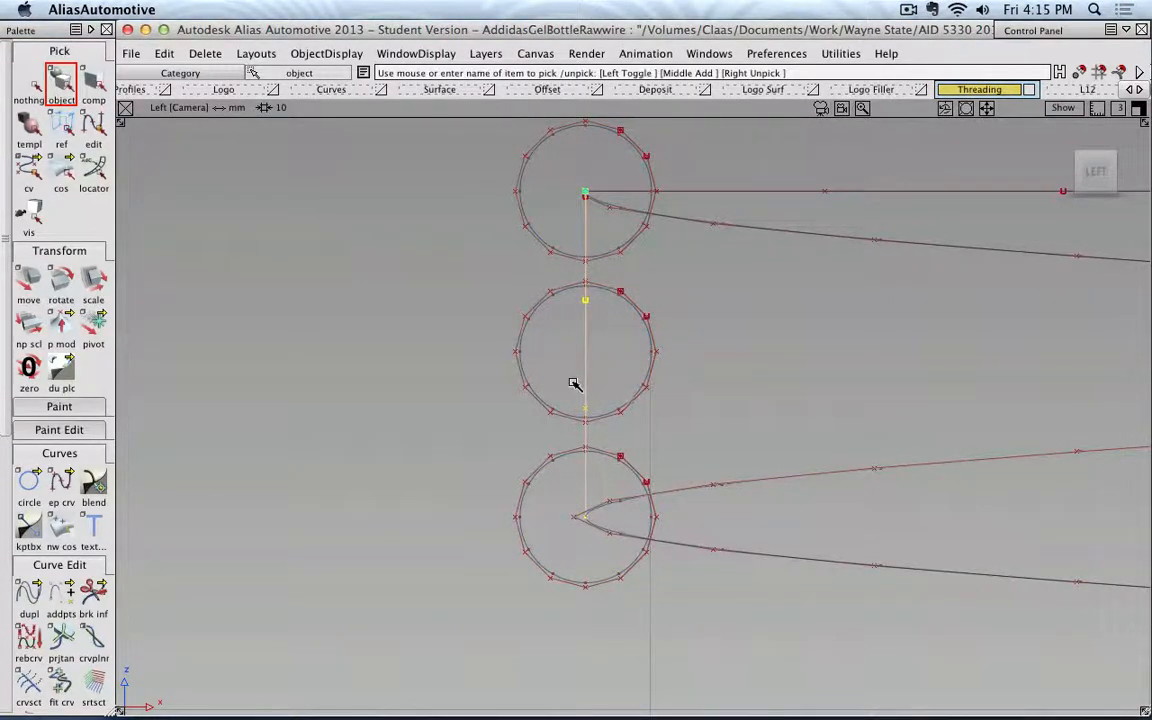
double_click(1136, 73)
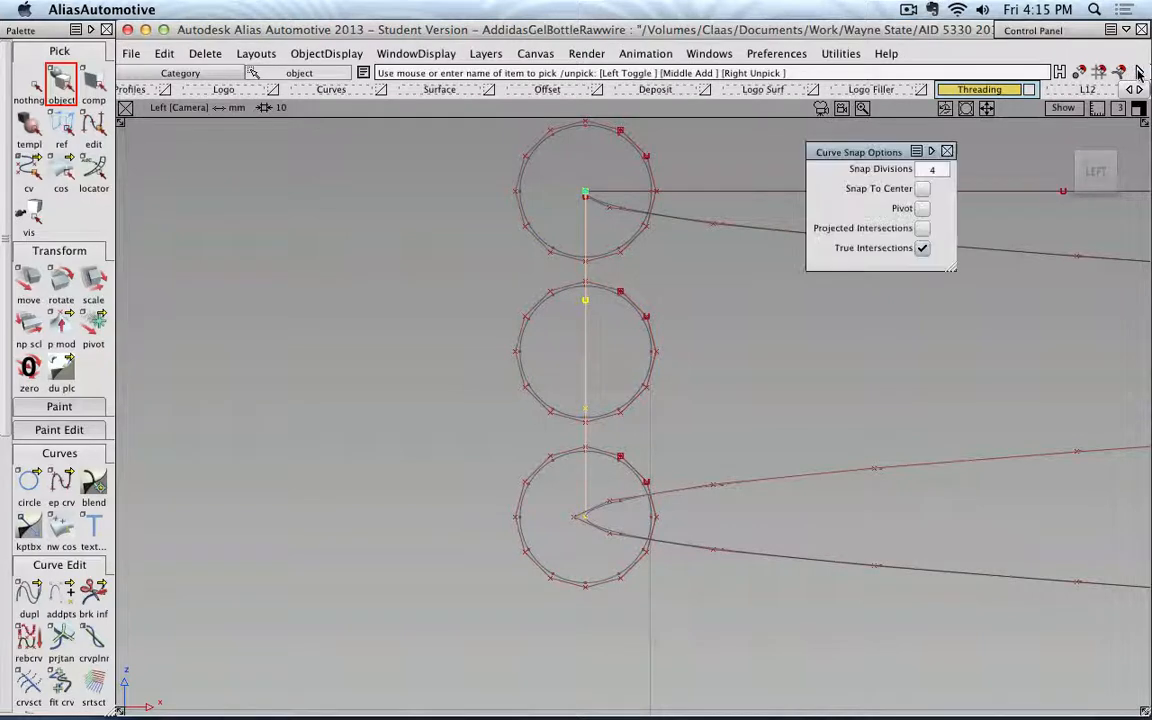
left_click(932, 170)
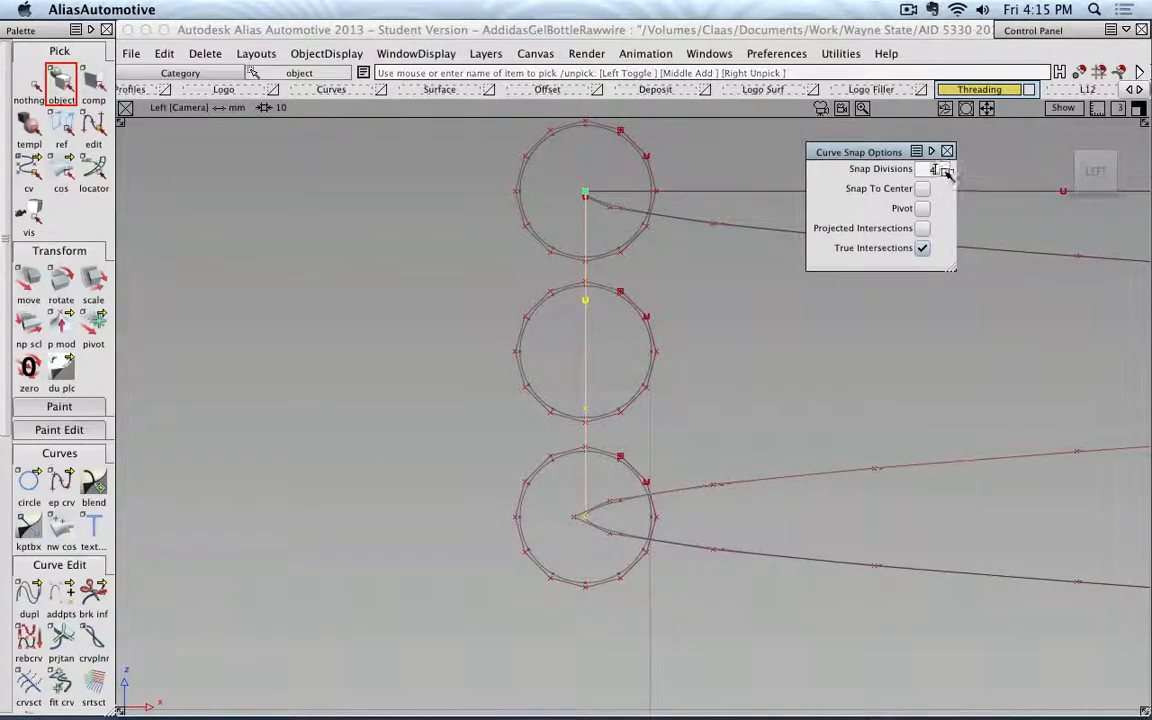
key("Return")
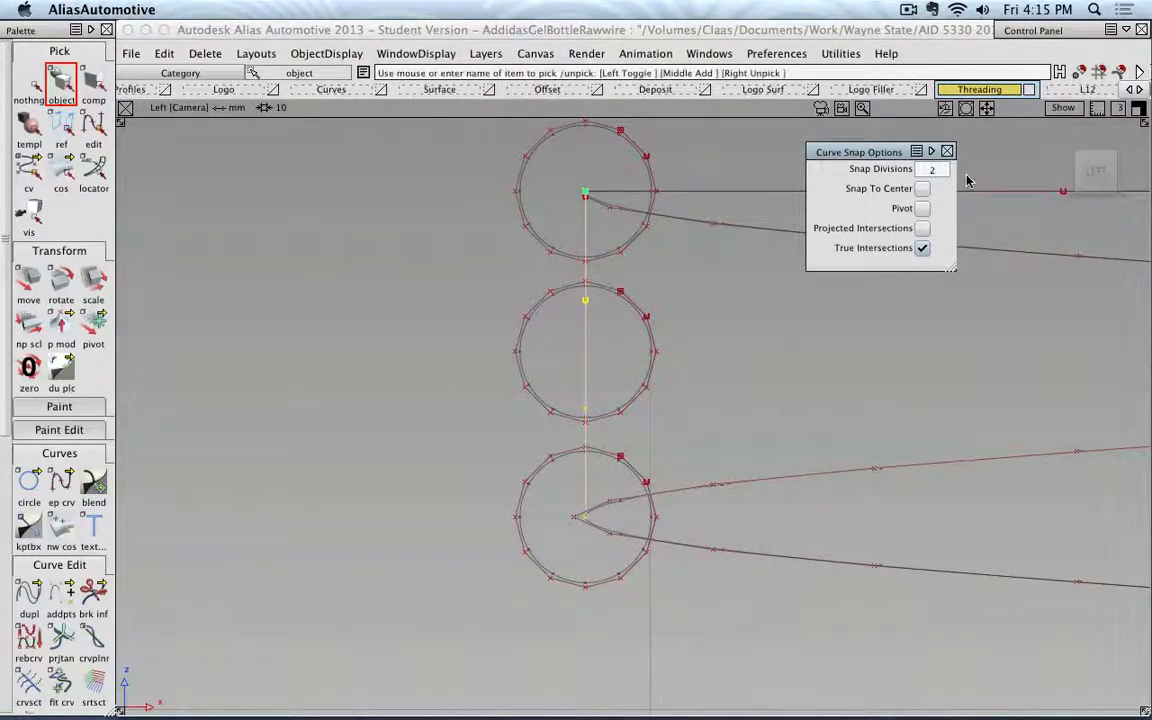
Step: Snap the middle circle to the midpoint of the vertical line using curve snapping and close the snap options
left_click(29, 82)
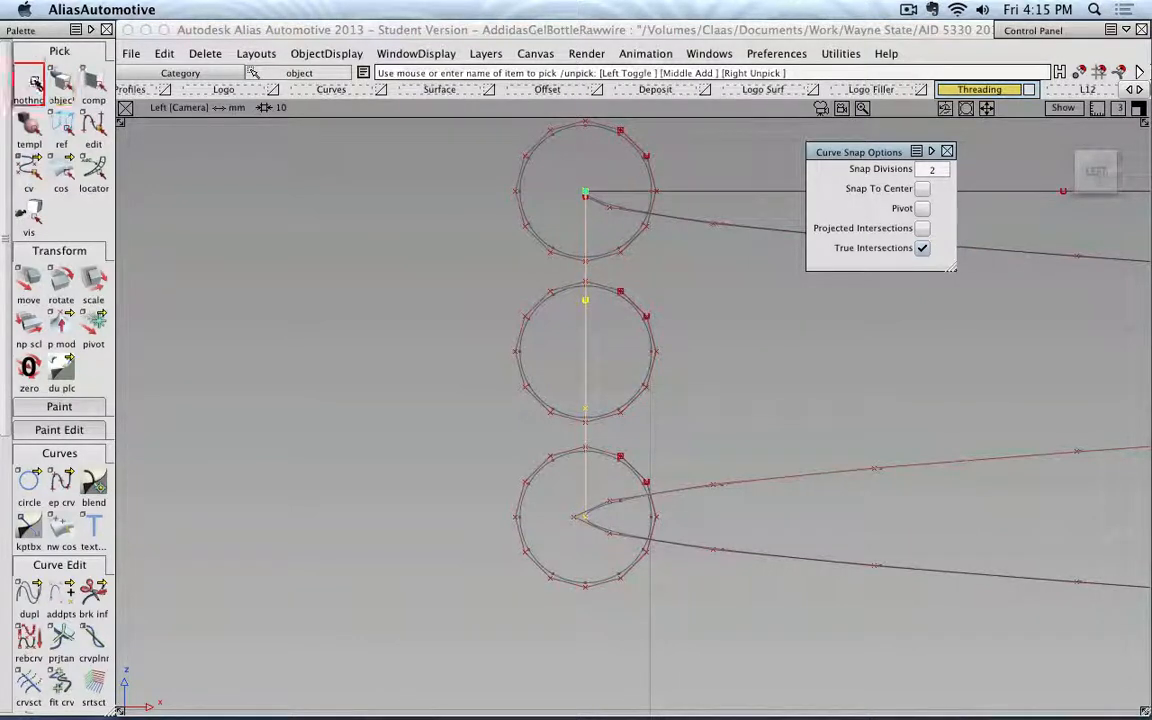
left_click(548, 300)
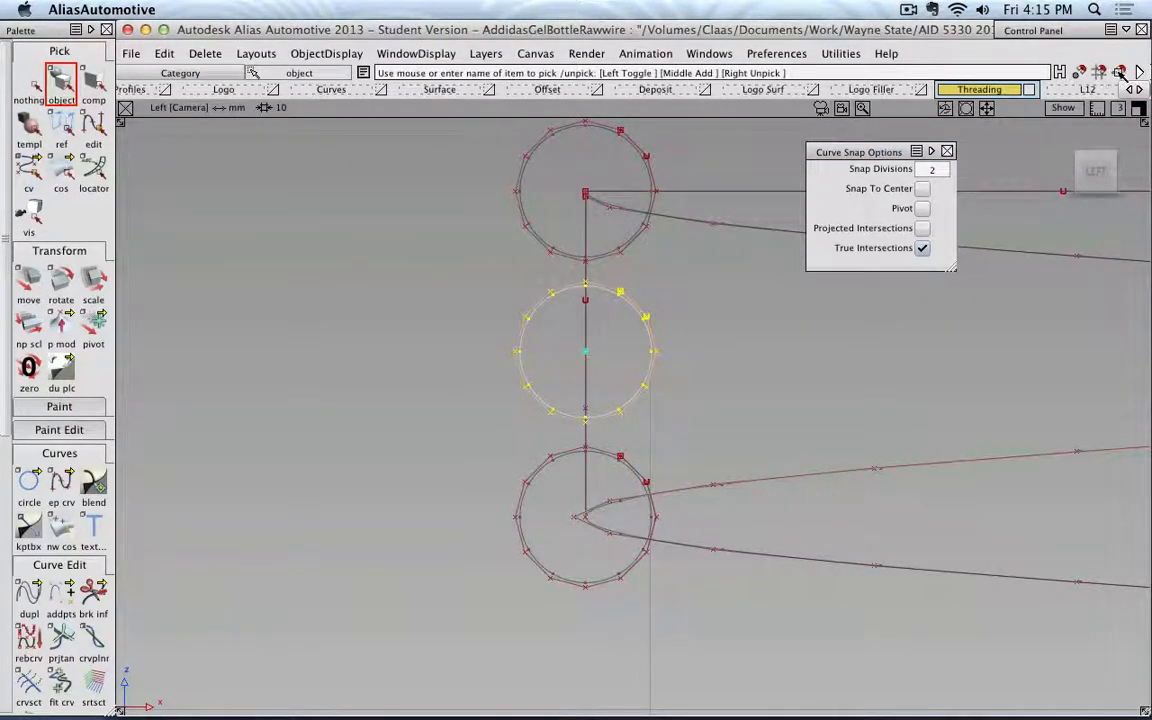
left_click(1121, 75)
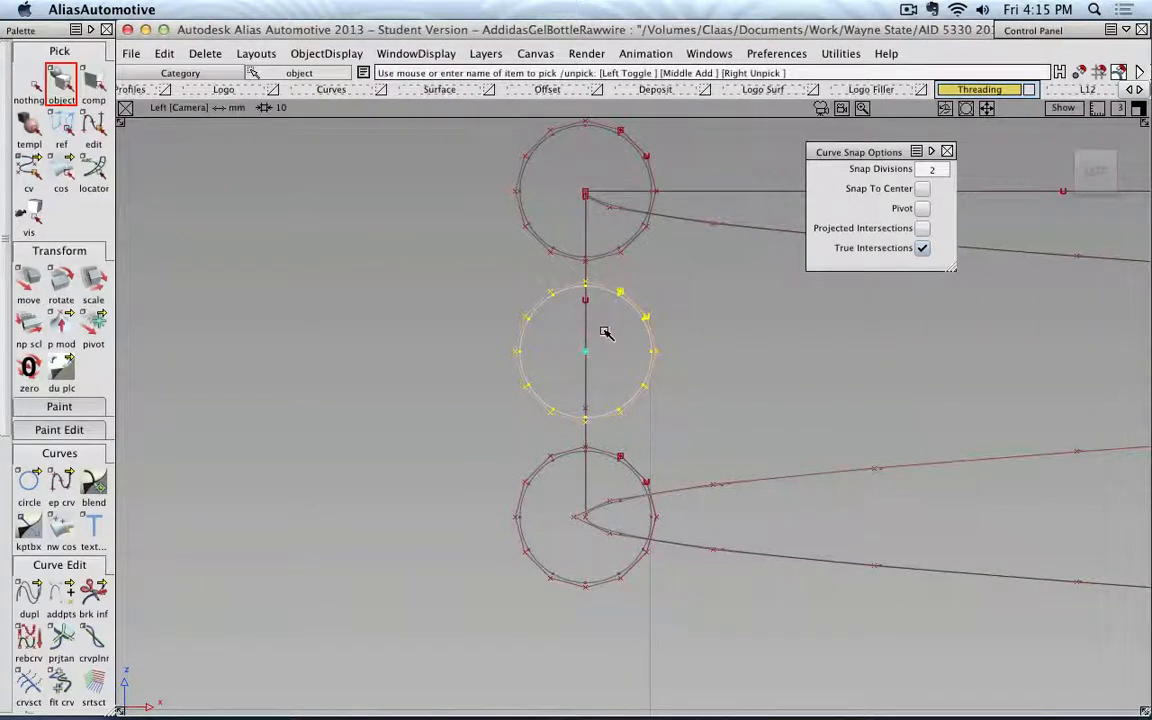
left_click(28, 280)
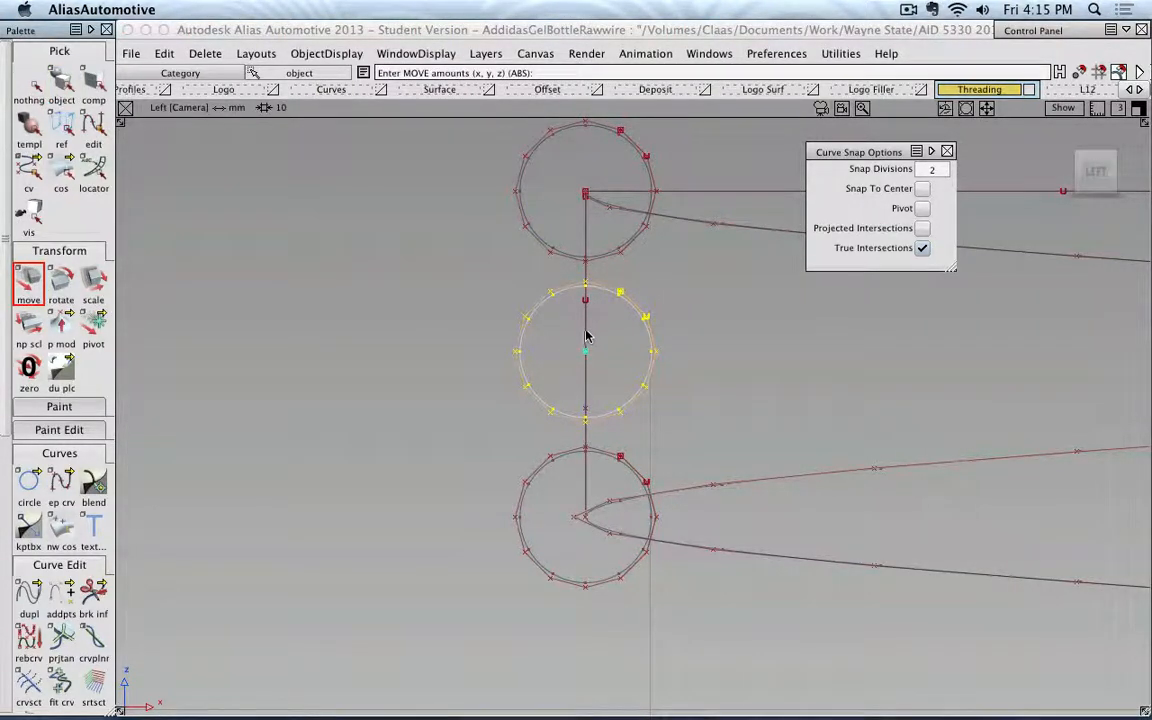
mouse_move(586, 336)
left_mouse_down()
mouse_move(586, 180)
mouse_move(596, 368)
mouse_move(578, 357)
mouse_move(586, 514)
mouse_move(595, 272)
mouse_move(591, 355)
left_mouse_up()
left_click(27, 80)
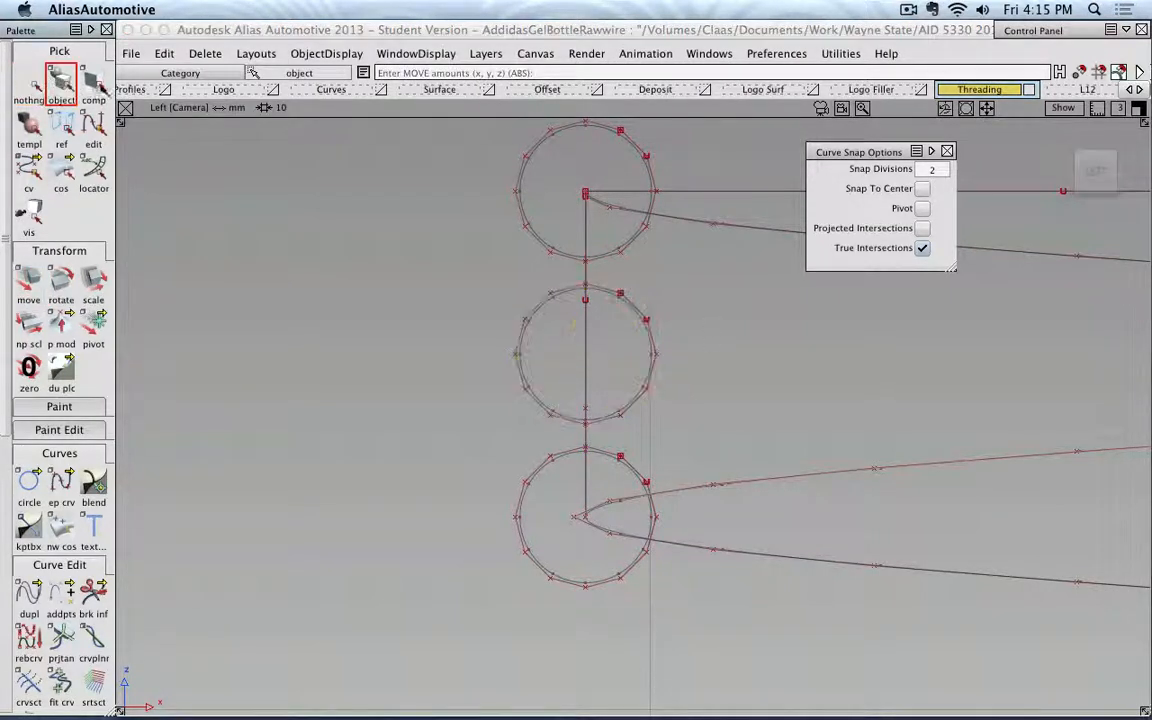
left_click(947, 151)
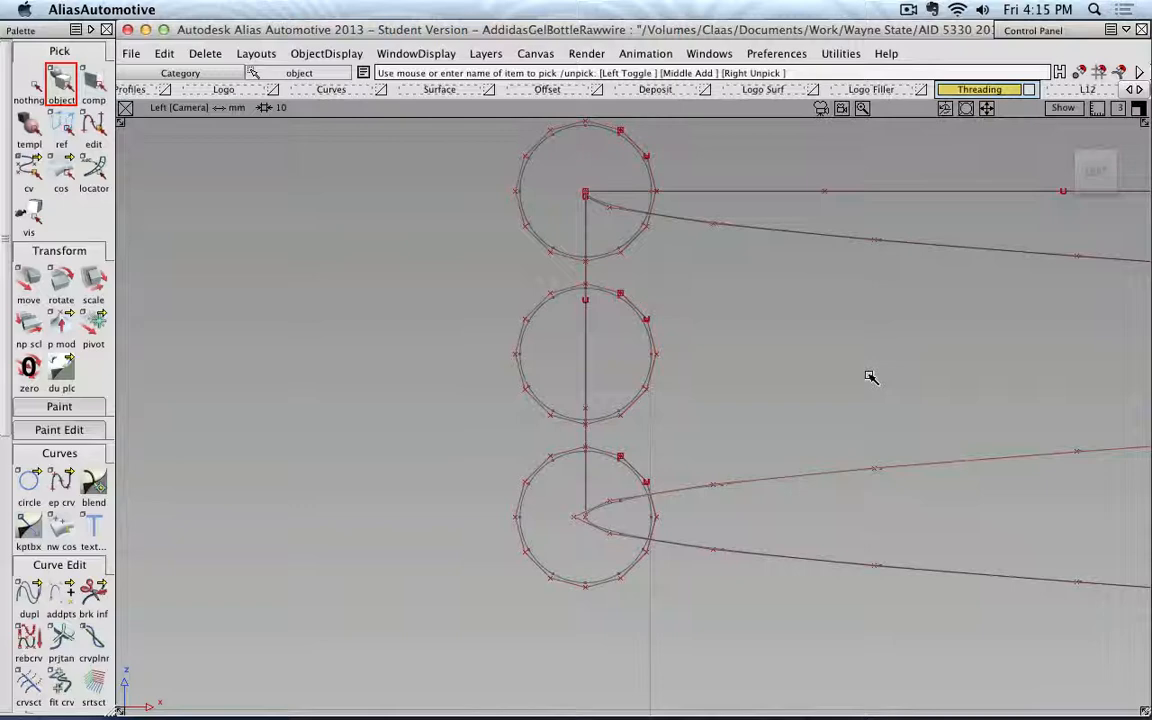
left_click(585, 271)
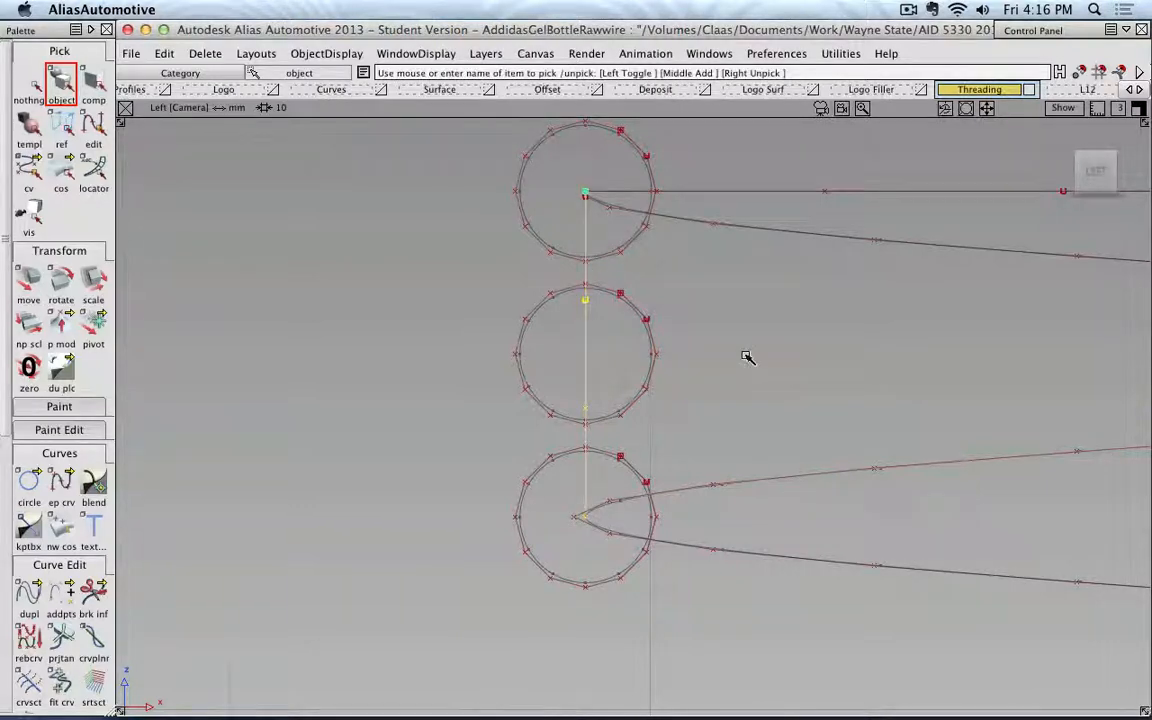
scroll(760, 364, "down", 4)
middle_click_drag(769, 368, 617, 351, "alt+shift")
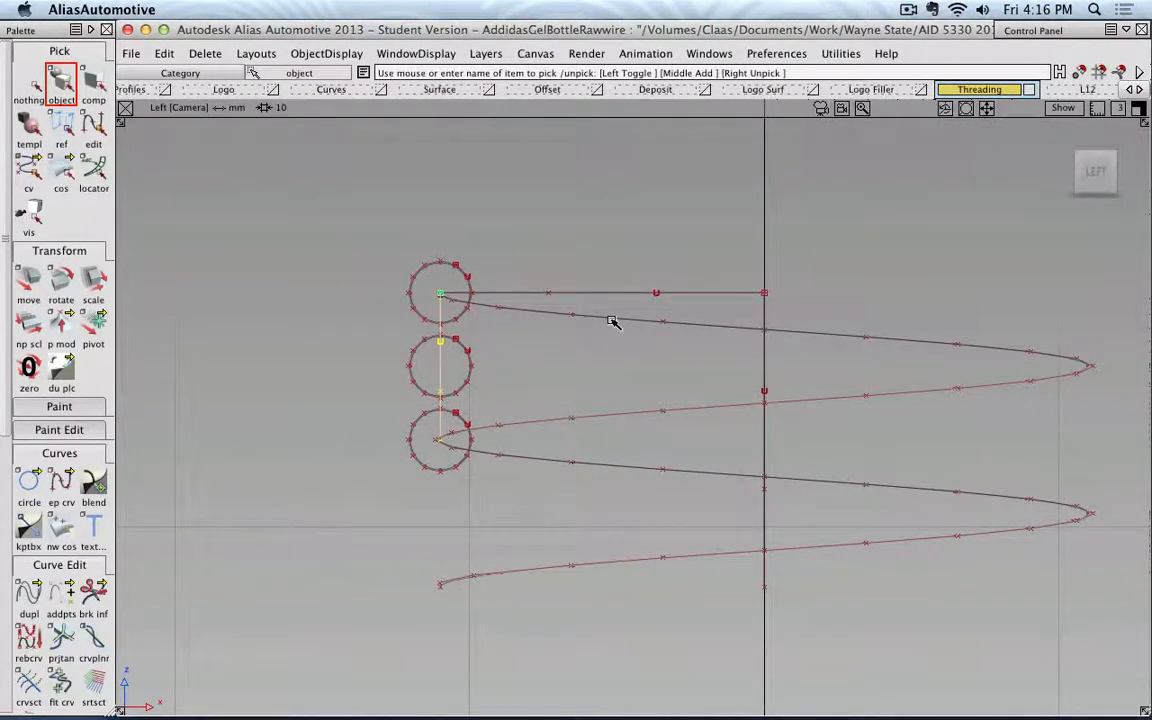
left_click(613, 321)
key("Delete")
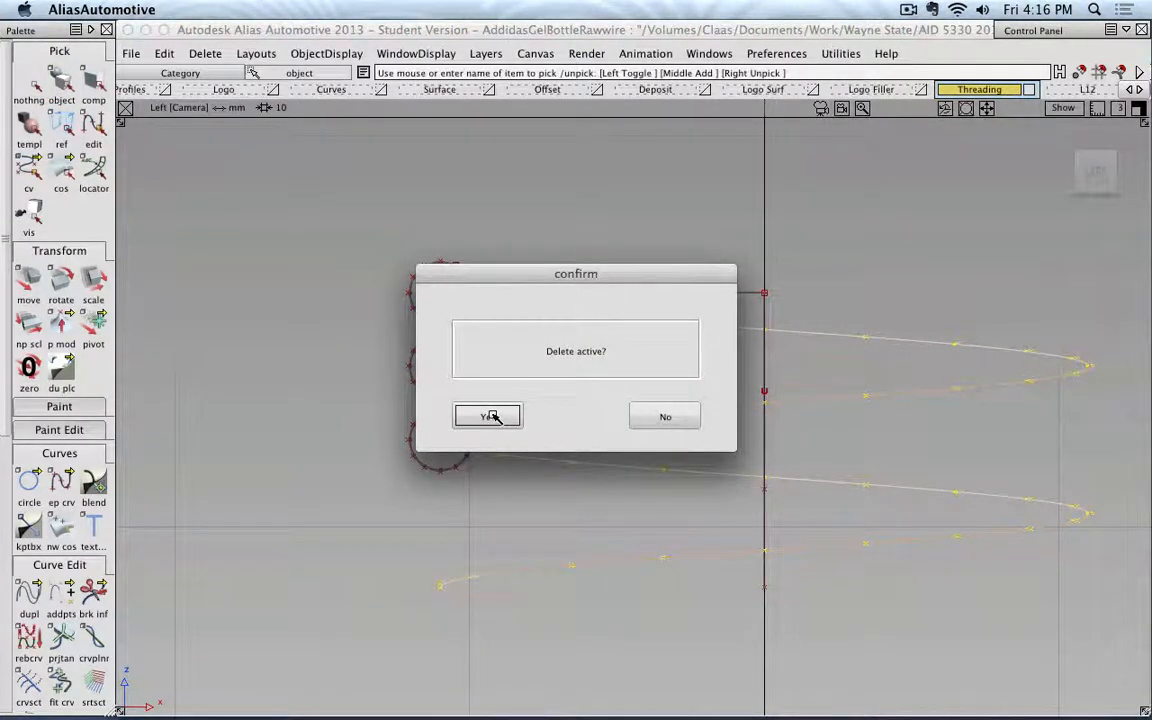
left_click(490, 416)
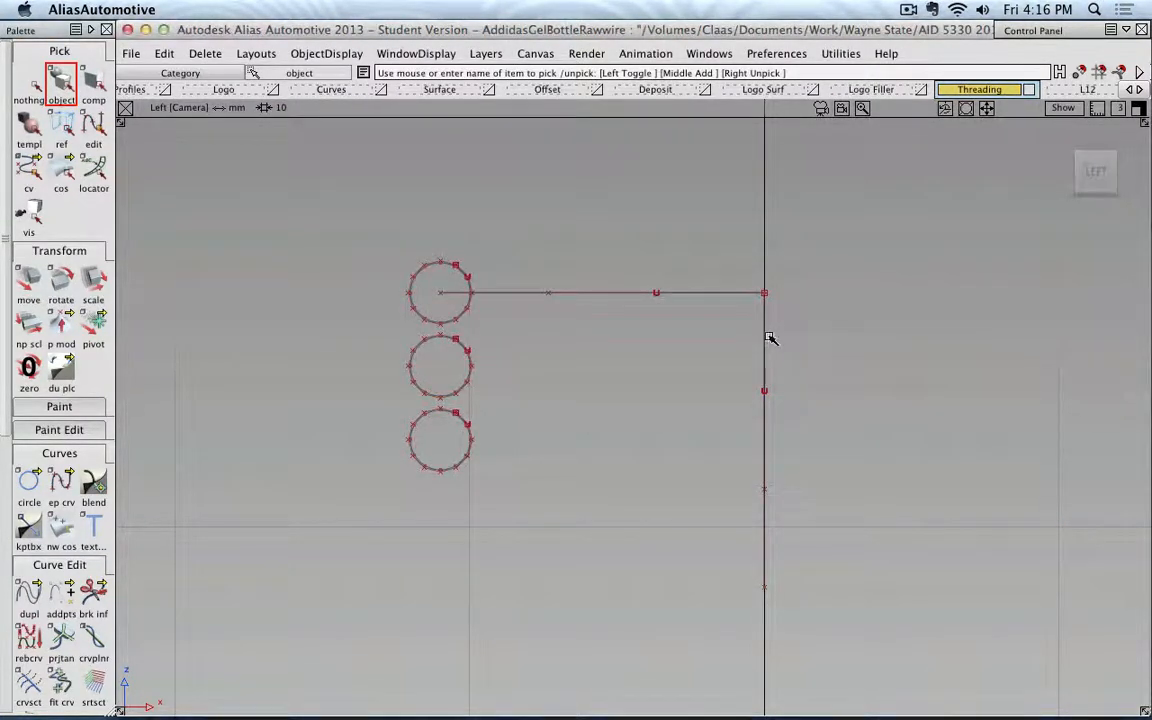
key("super+z")
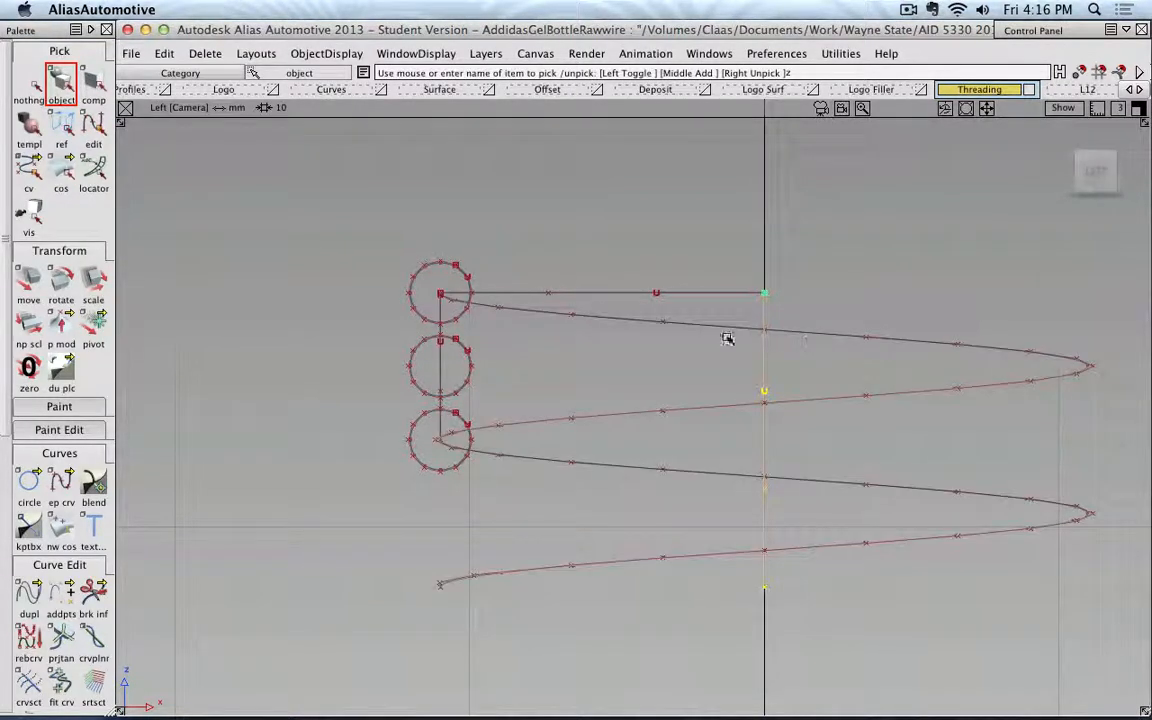
Step: Delete the helix curve together with the long vertical curve on the centre axis
left_click(617, 413)
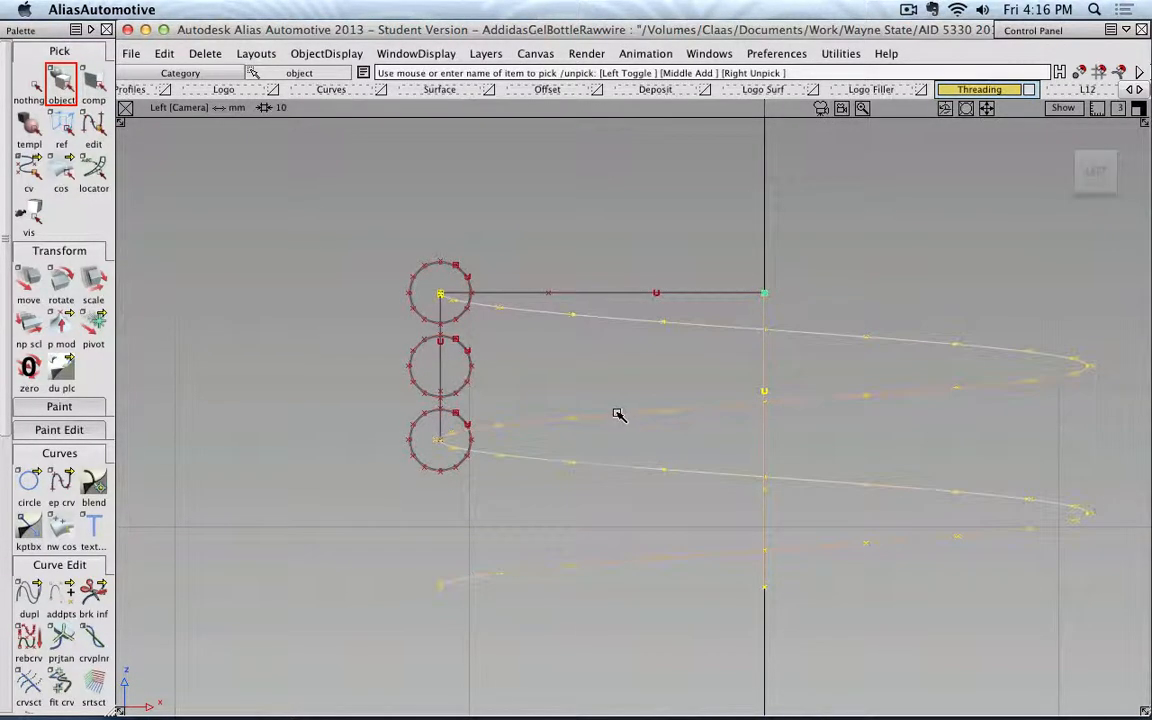
key("Delete")
left_click(488, 415)
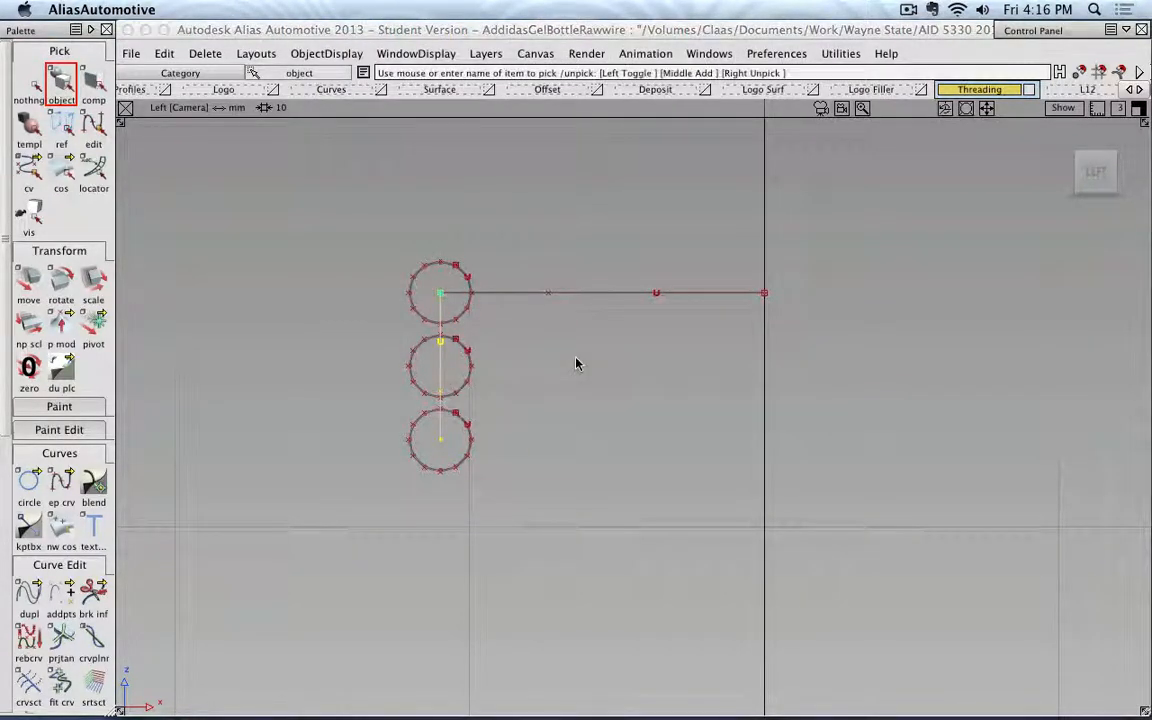
Step: Paste a copy of the short vertical line and snap it to the horizontal line's end on the centre axis
key("super+v")
left_click(28, 280)
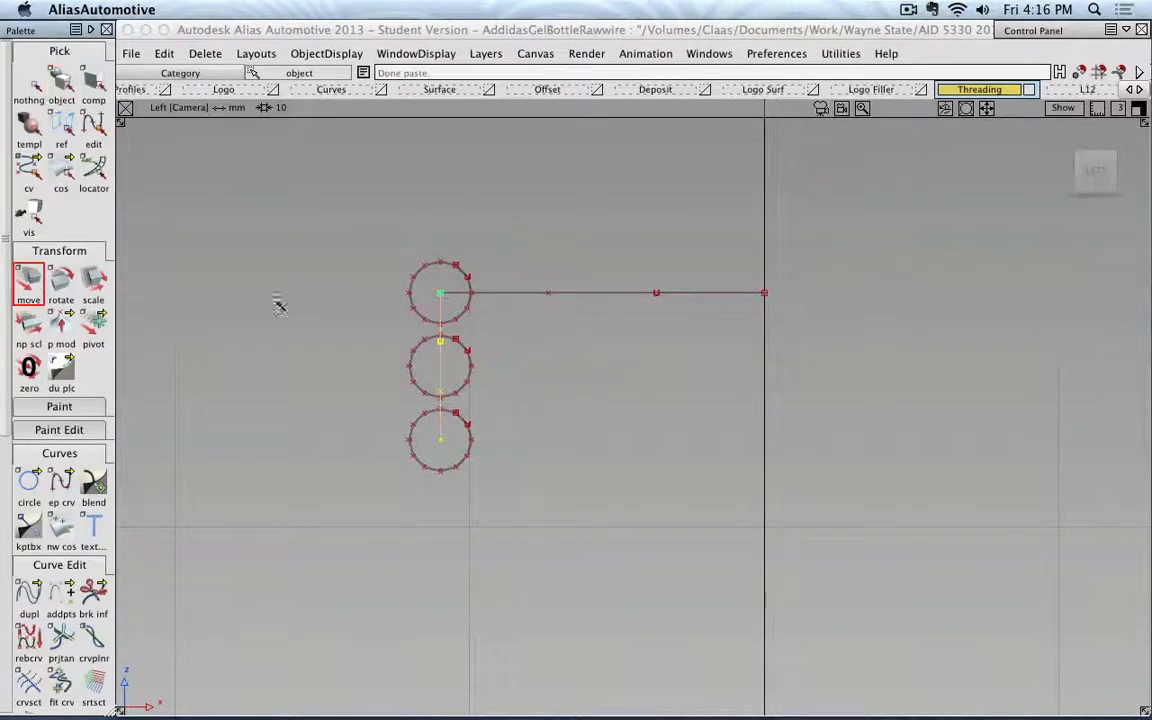
middle_click_drag(372, 209, 765, 300)
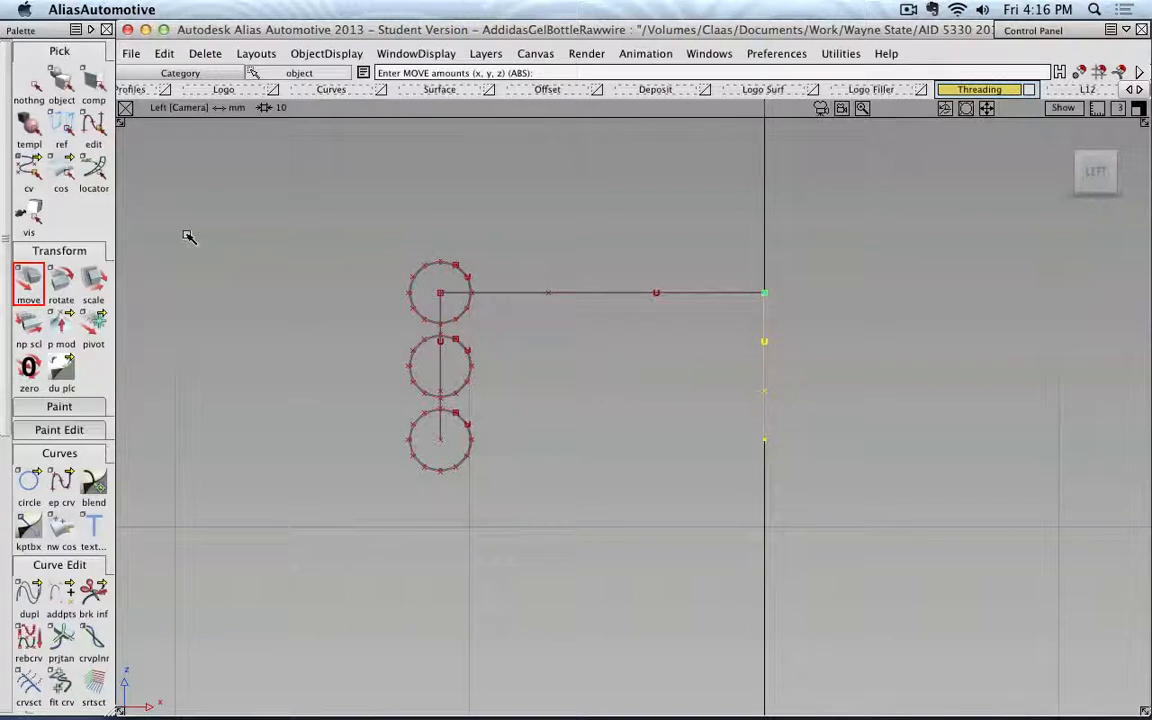
Step: Build a rail surface using the horizontal line as generation curve and the short centre-axis line as rail, with 720-degree rotation
left_click(61, 80)
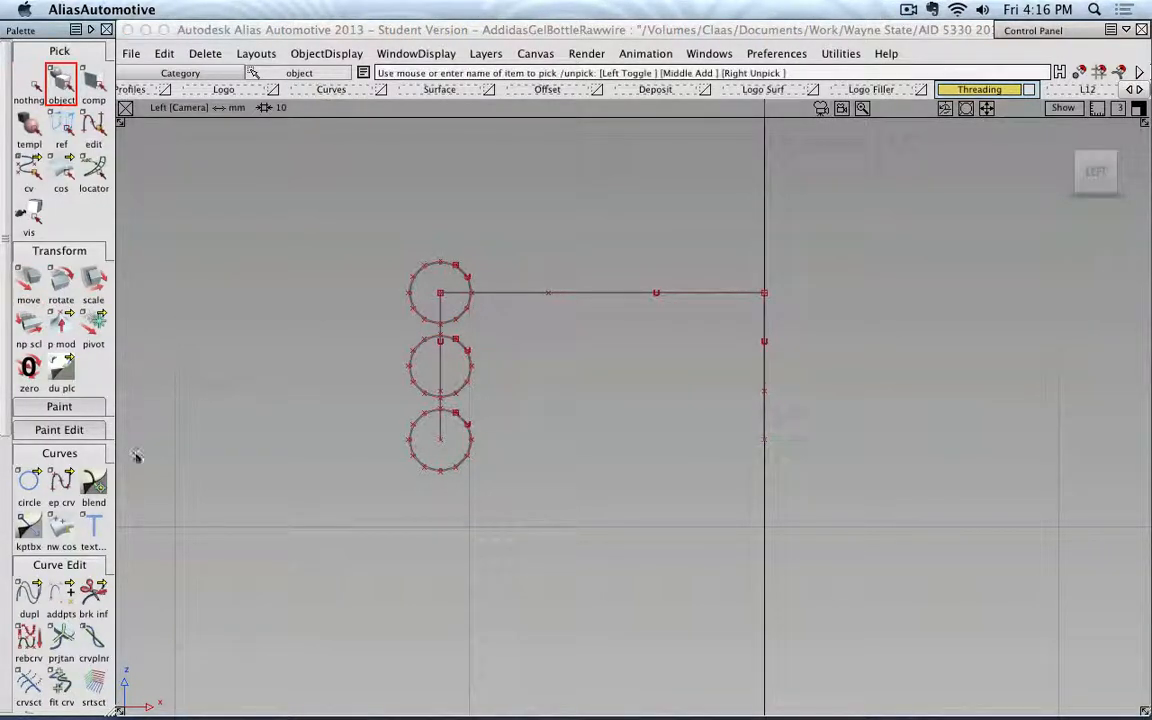
left_click(70, 453)
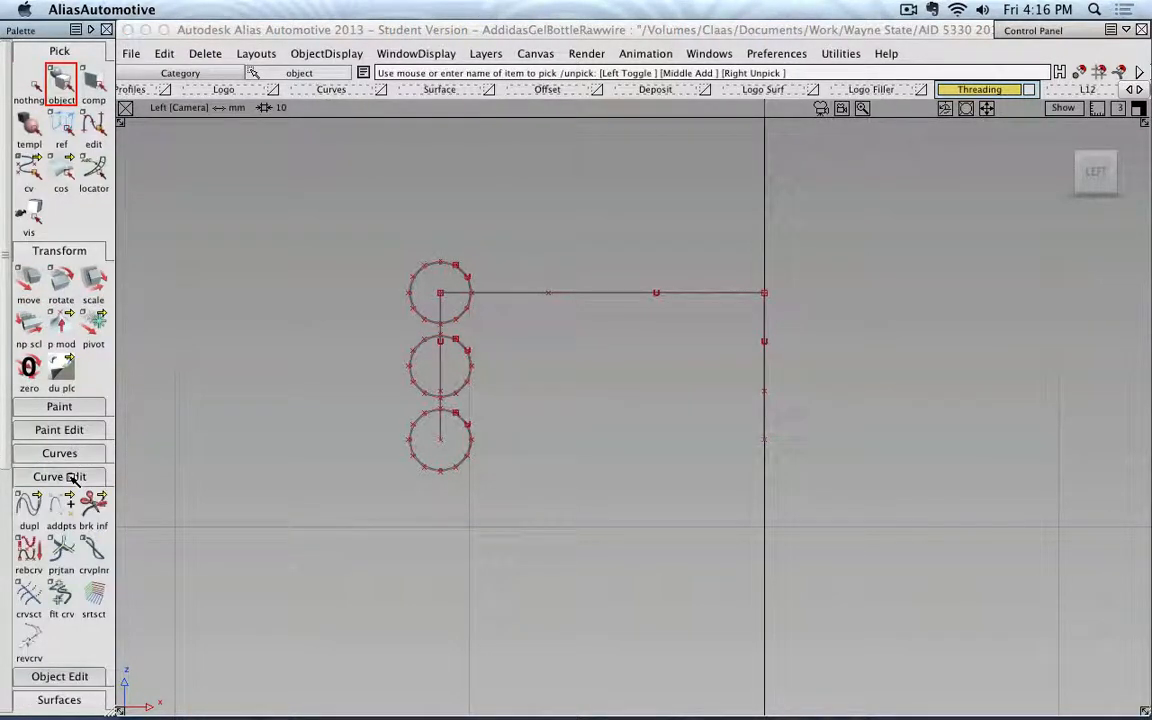
left_click(72, 477)
double_click(61, 596)
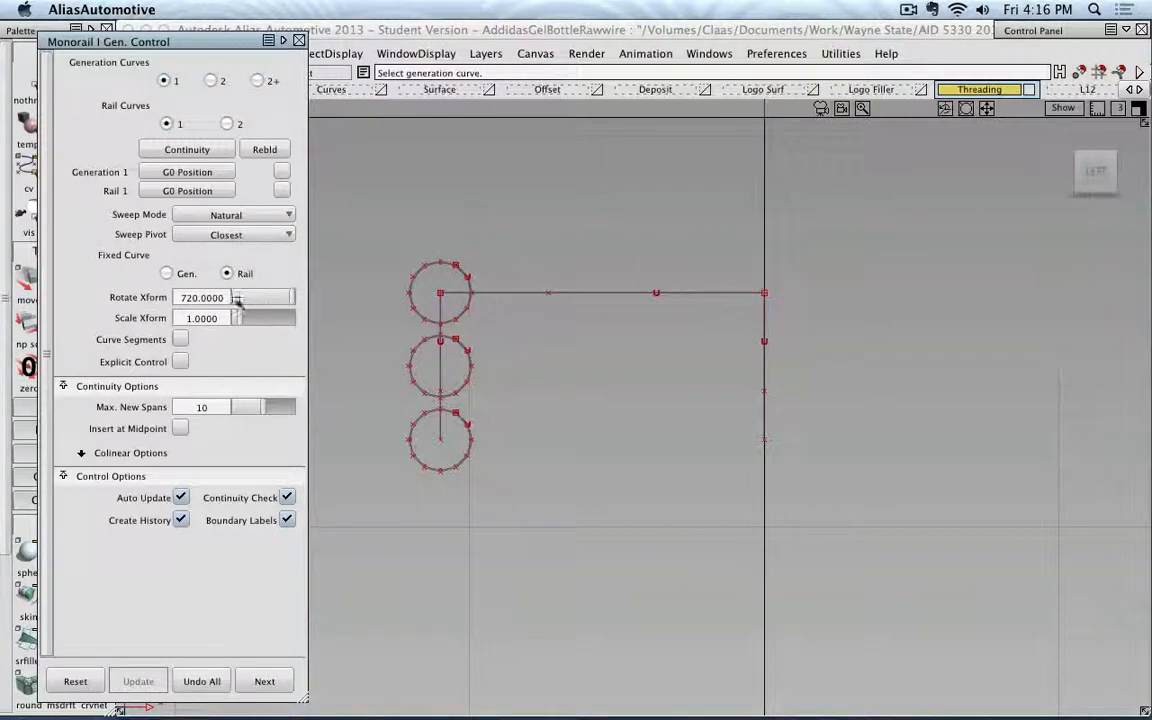
left_click(699, 294)
left_click(764, 370)
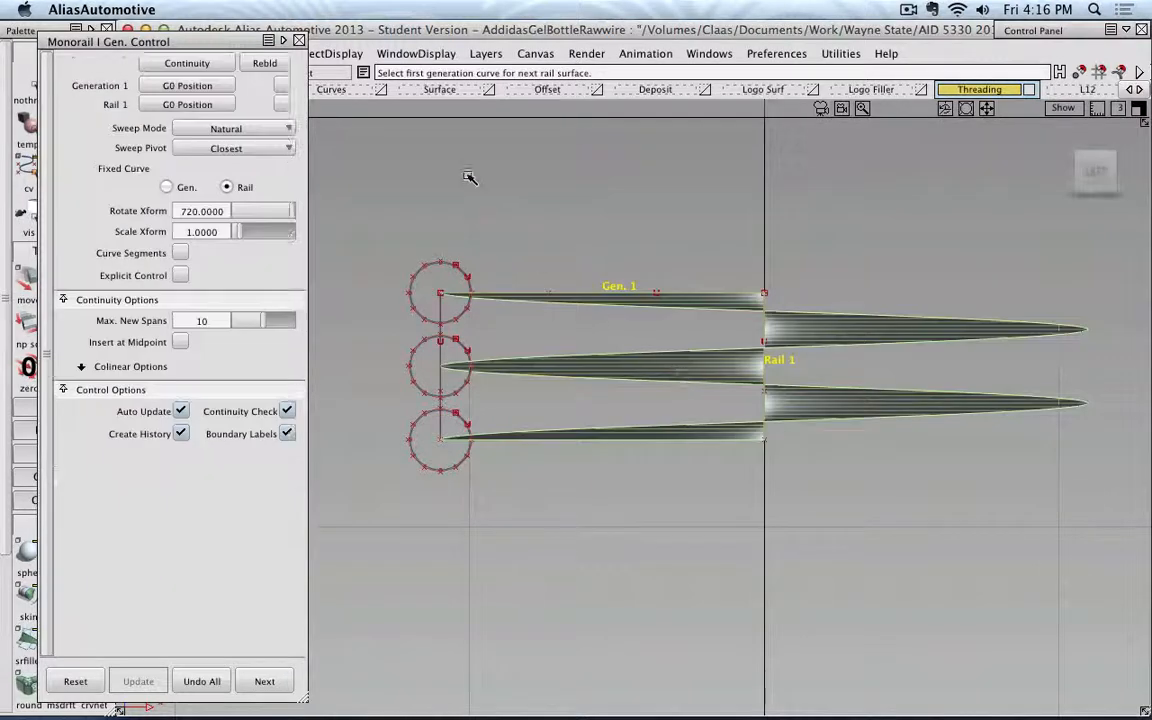
left_click(299, 41)
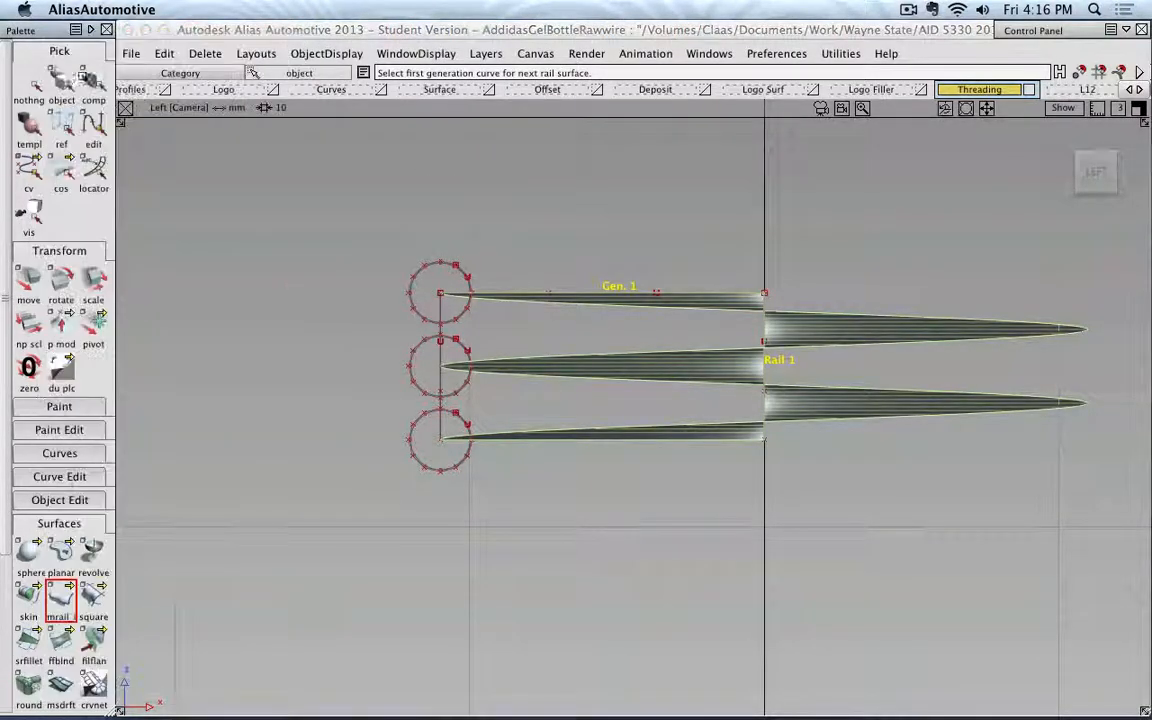
left_click(29, 80)
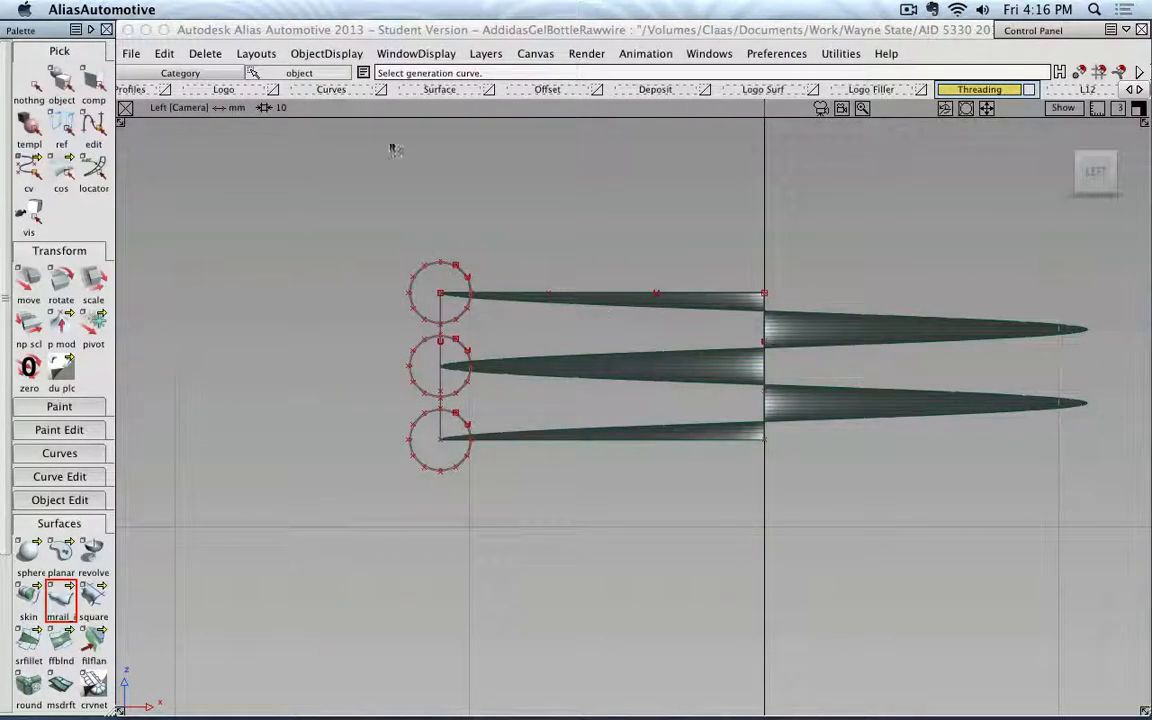
Step: Duplicate the outer edge of the spiral rail surface as a separate helix curve
left_click(60, 251)
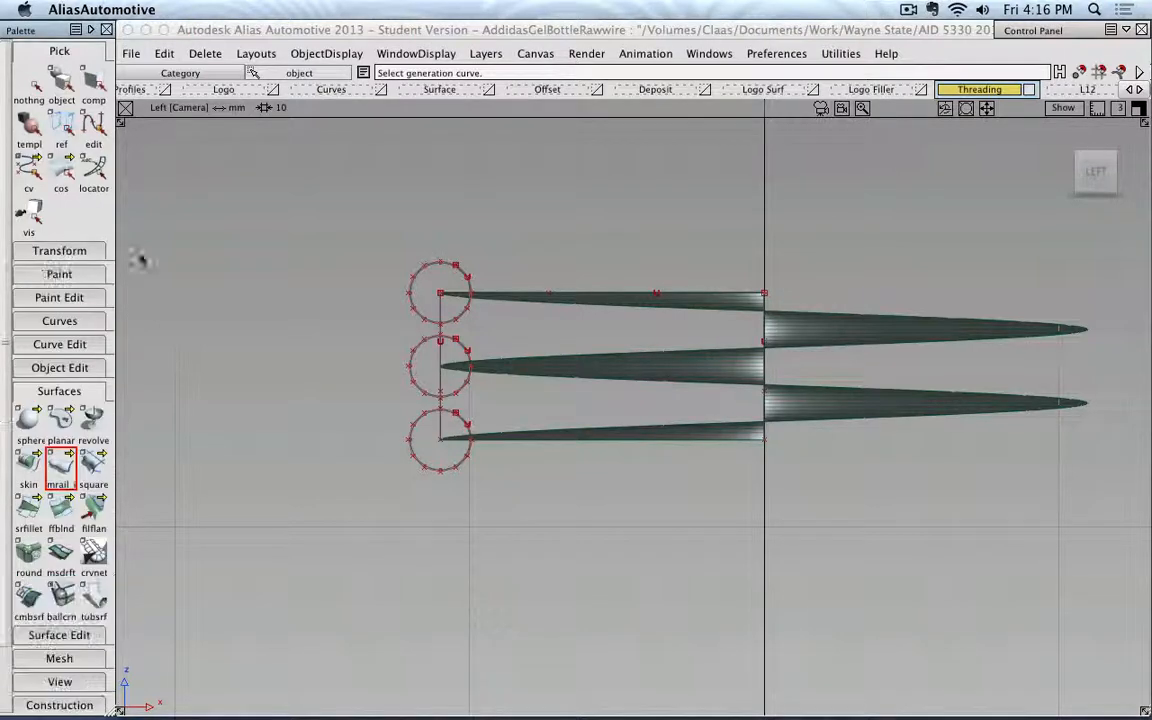
left_click(78, 344)
left_click(28, 372)
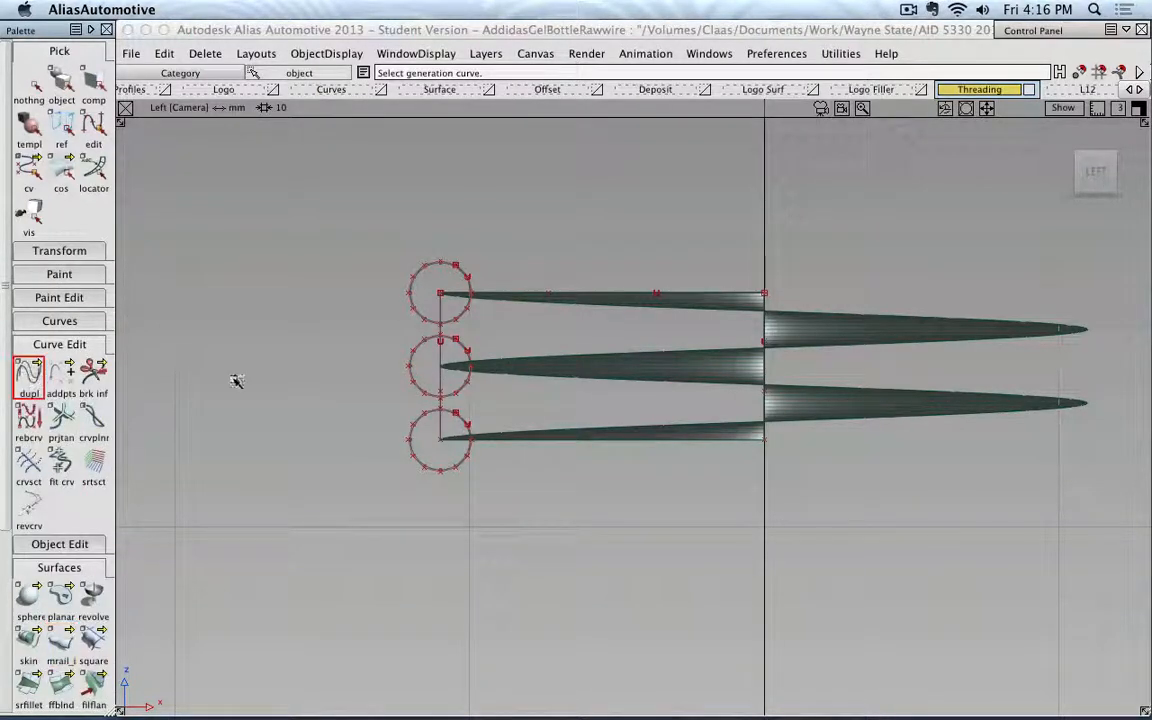
left_click_drag(707, 334, 720, 360, "alt+shift")
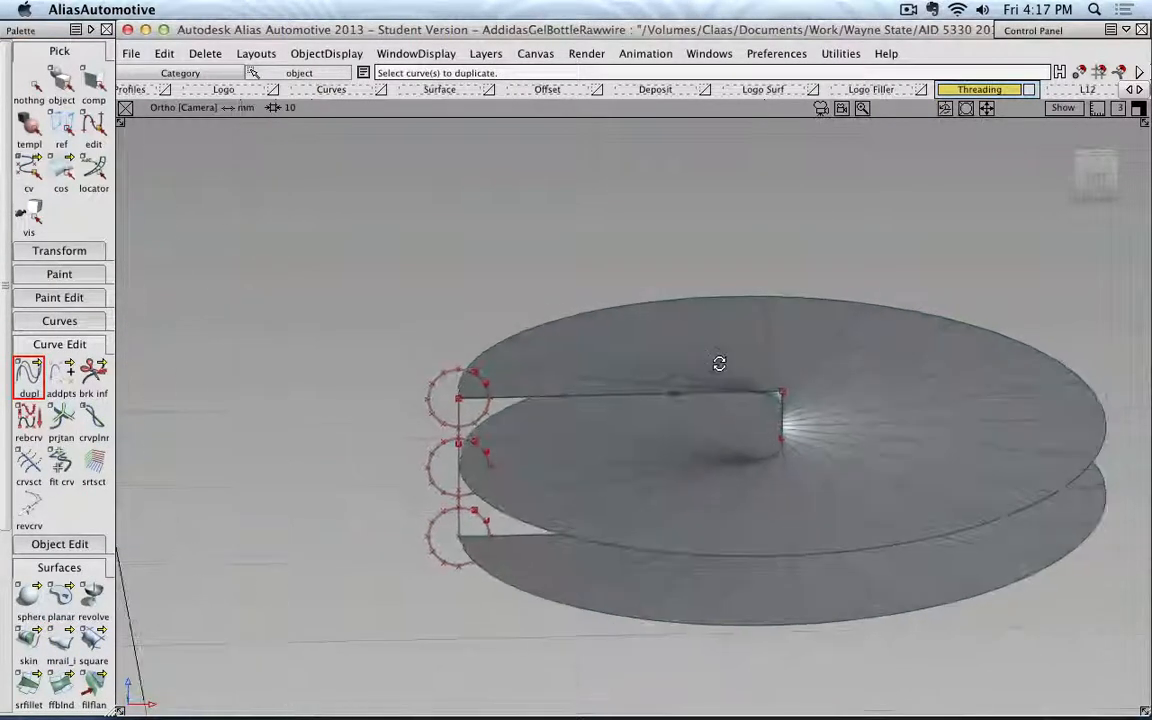
left_click(641, 310)
Step: Delete the spiral rail surface, keeping the duplicated helix curve
left_click(29, 83)
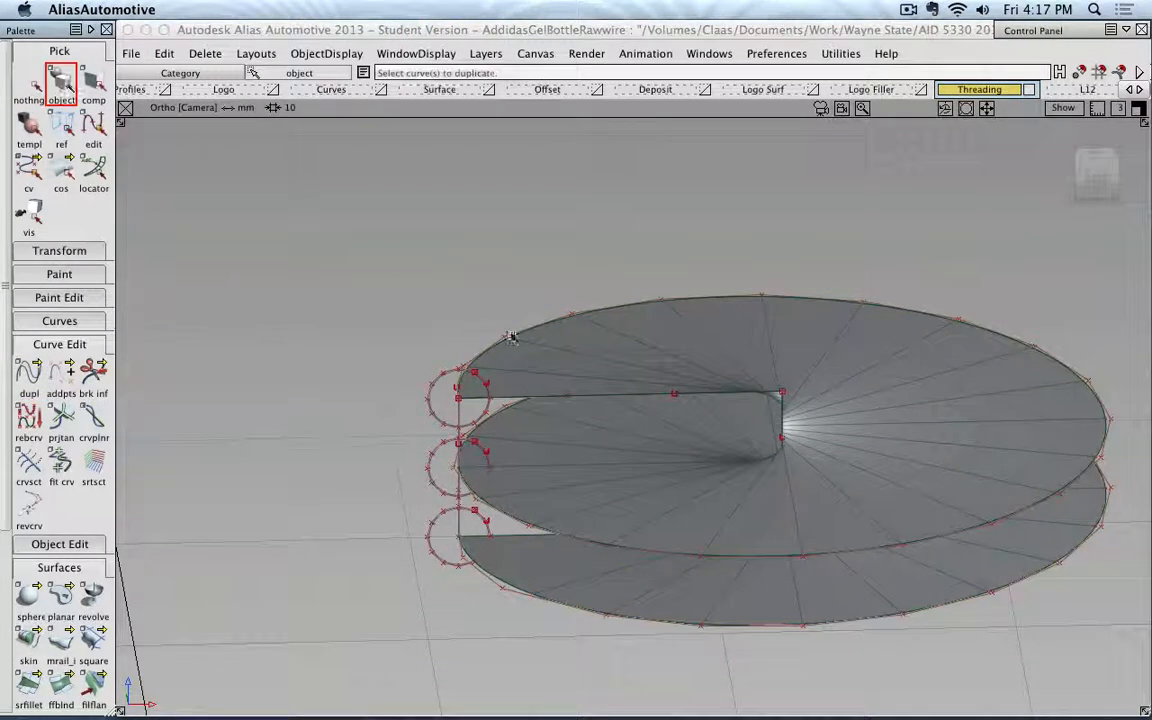
left_click(641, 357)
key("Delete")
key("Return")
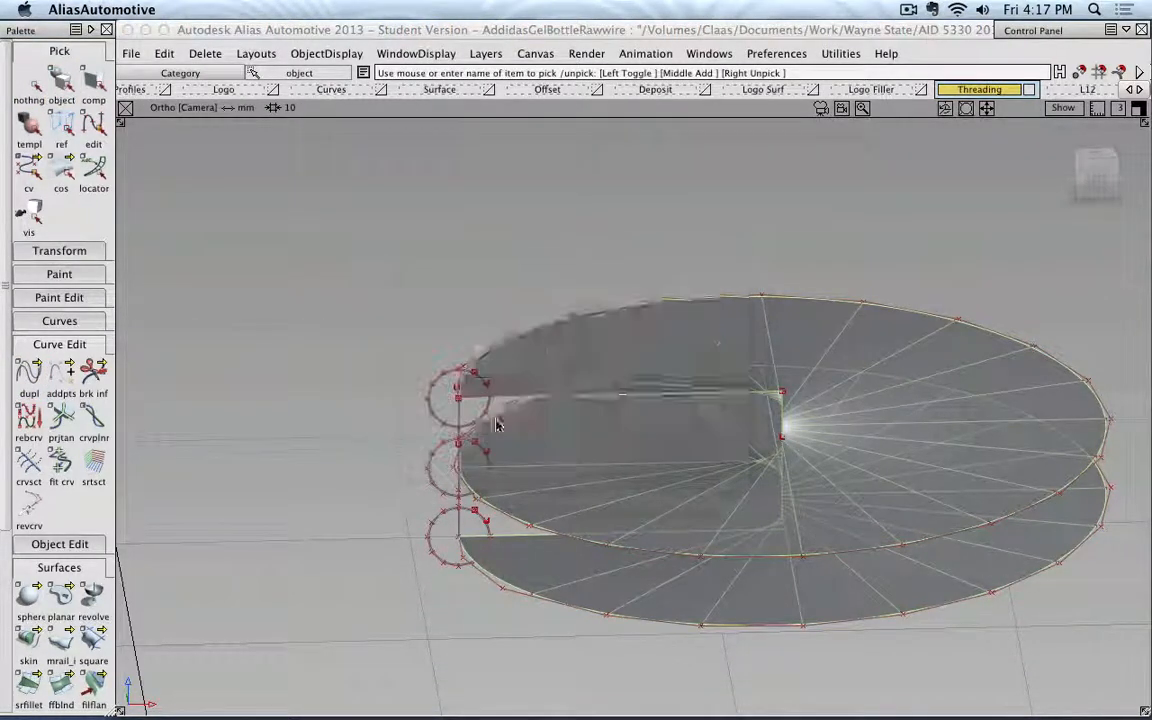
Step: Examine how the helix passes through the three profile circles and how it fits the bottle neck surface in the side view
left_click_drag(694, 395, 704, 363, "alt+shift")
right_click_drag(704, 363, 492, 406, "alt+shift")
middle_click_drag(492, 406, 640, 368, "alt+shift")
right_click_drag(640, 368, 409, 417, "alt+shift")
middle_click_drag(330, 428, 648, 386, "alt+shift")
right_click_drag(648, 386, 700, 345, "alt+shift")
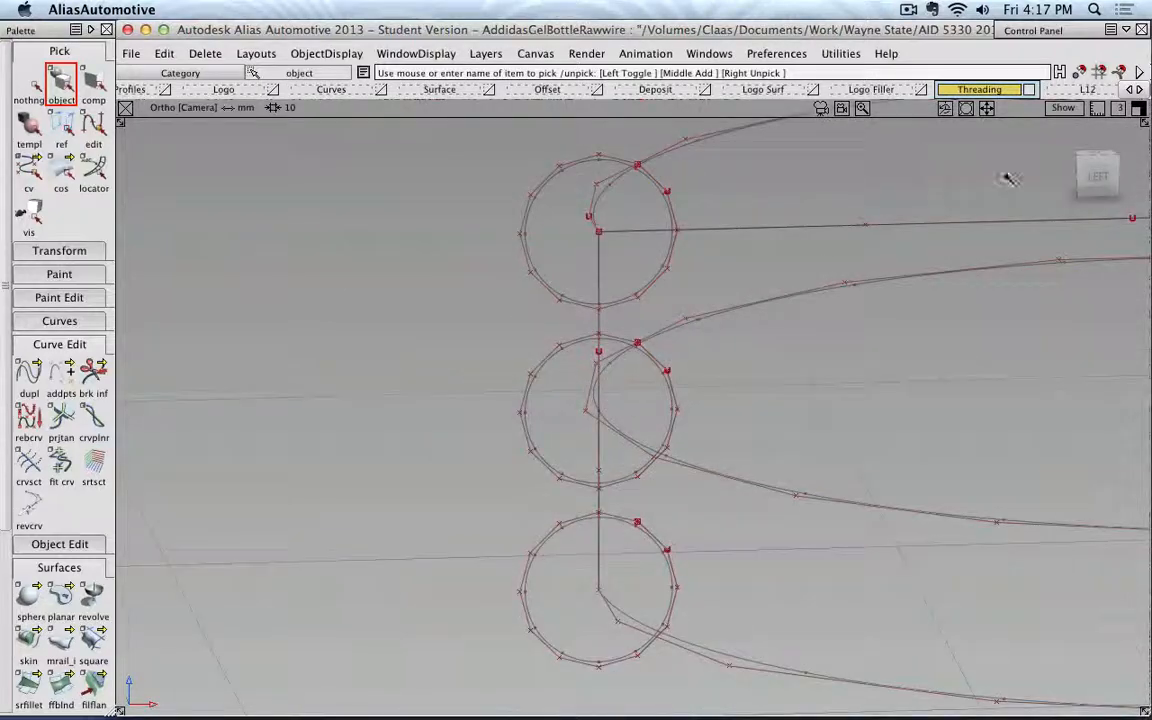
left_click(1097, 174)
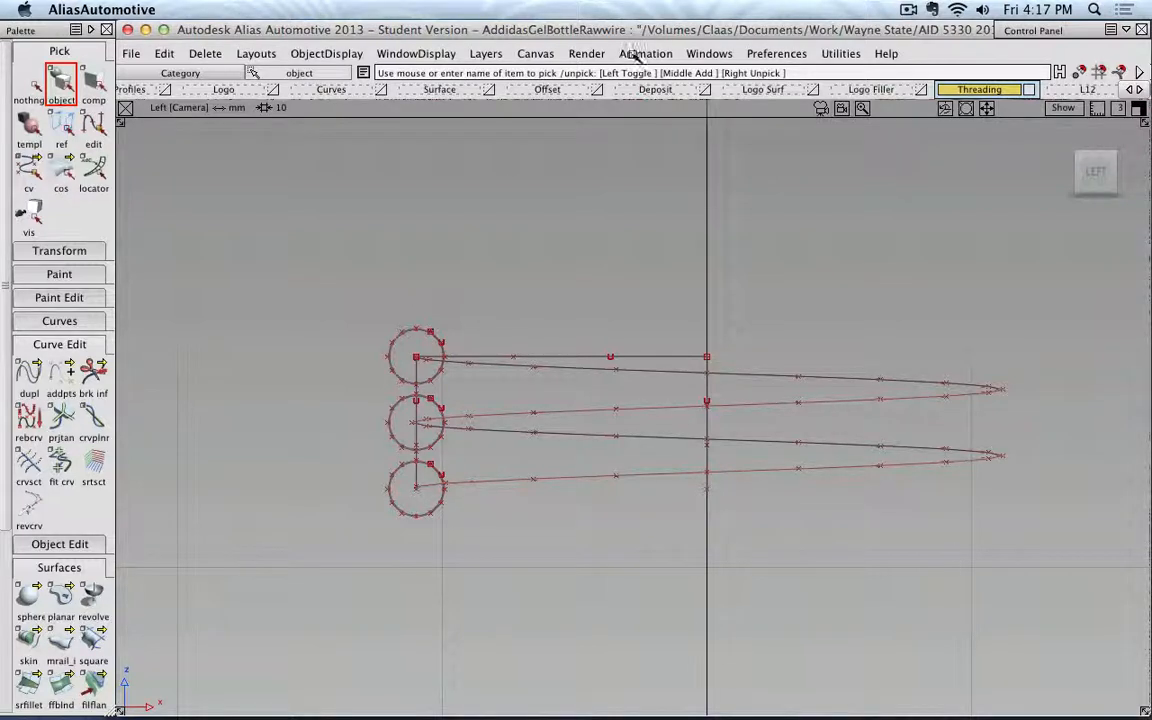
left_click(489, 89)
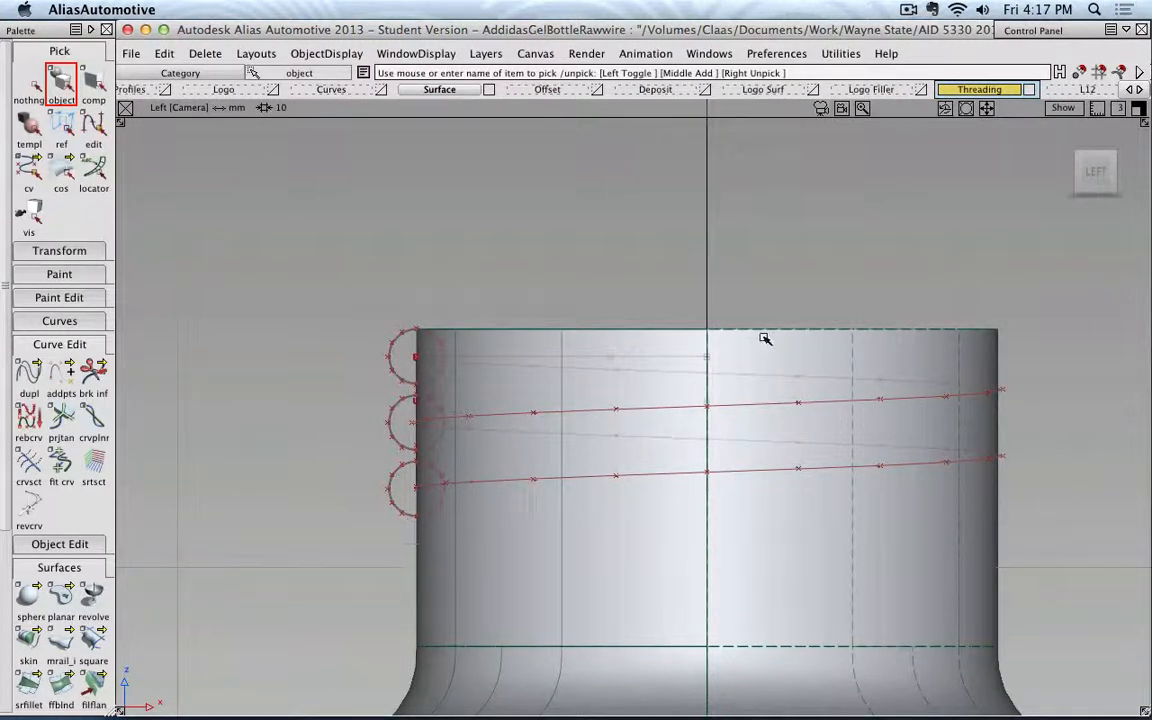
left_click(489, 89)
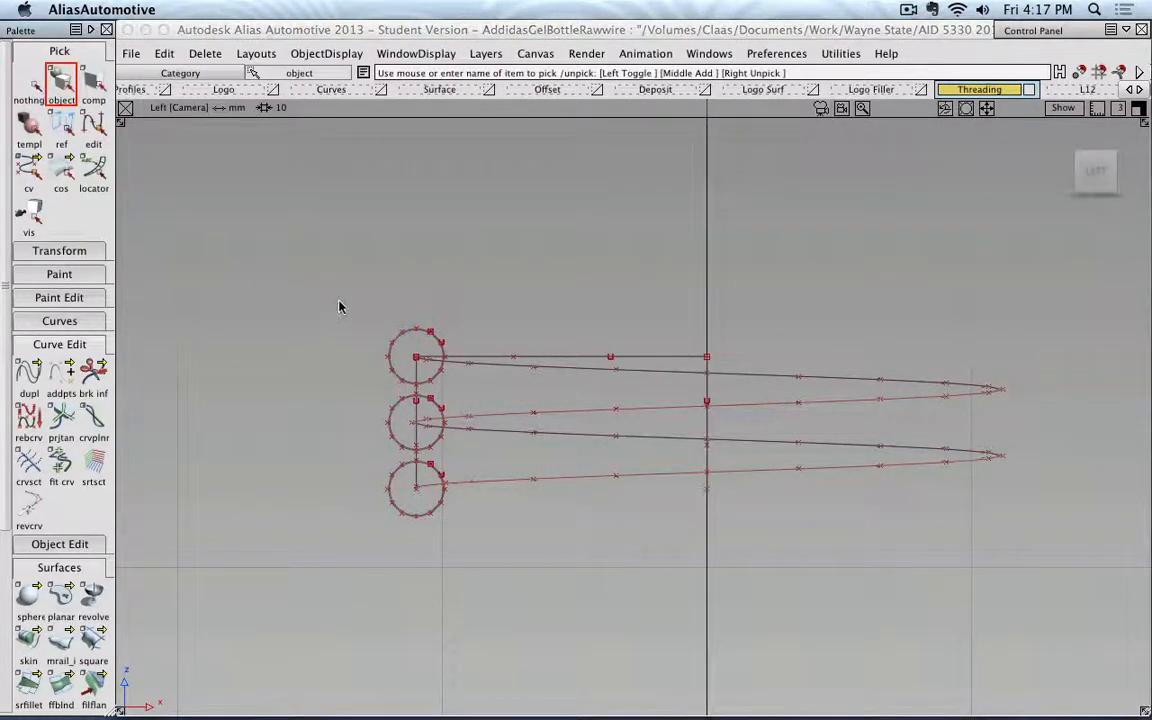
Step: Pick all the threading curves and move them down along the bottle neck with the Surface layer shown as reference
left_click(38, 89)
left_click(61, 84)
left_click_drag(342, 293, 1040, 549)
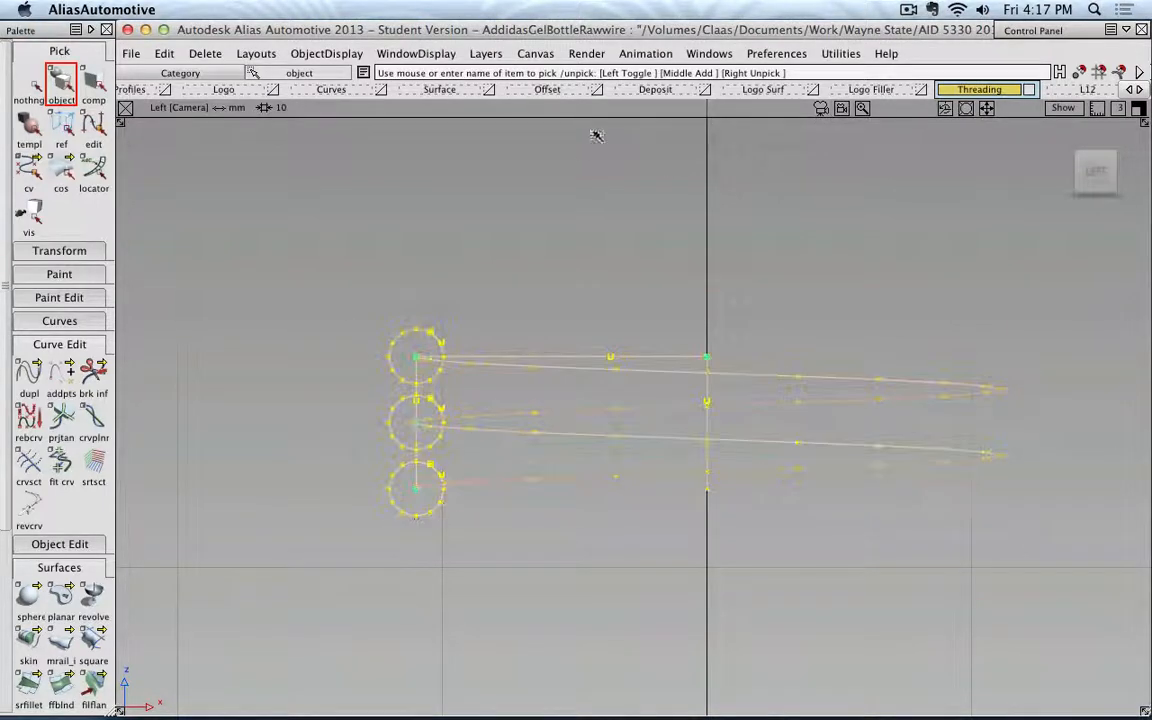
left_click(492, 89)
scroll(505, 180, "down", 4)
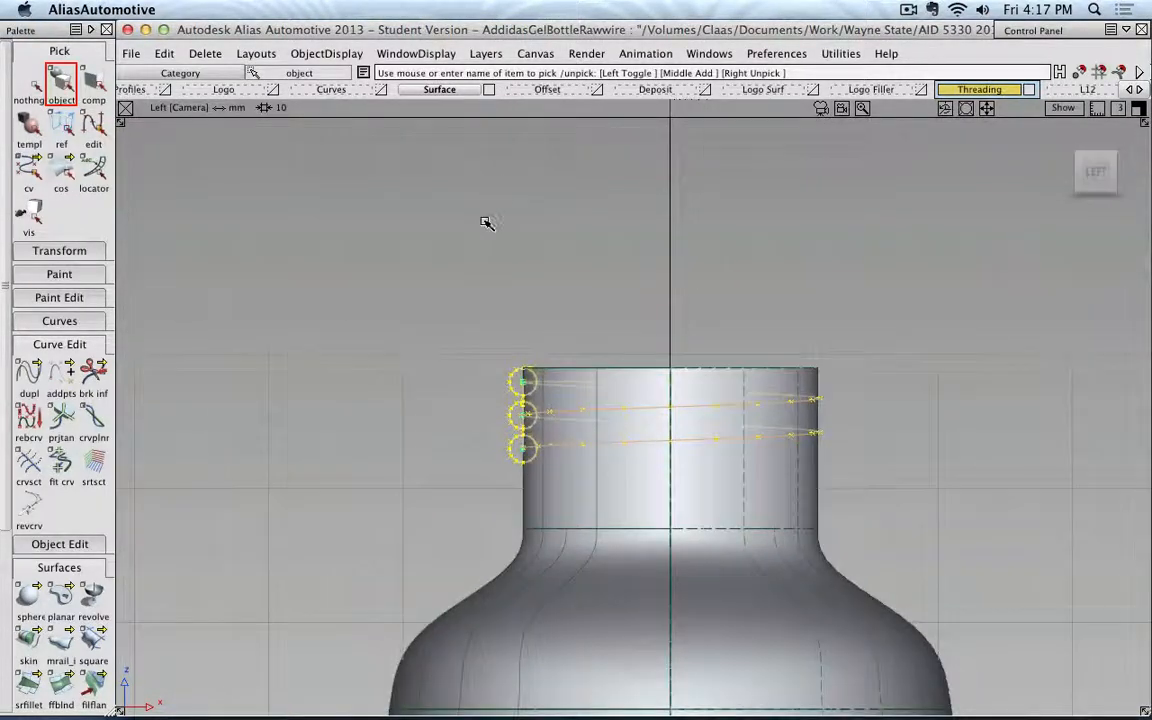
scroll(487, 222, "up", 3)
left_click(62, 251)
left_click(30, 282)
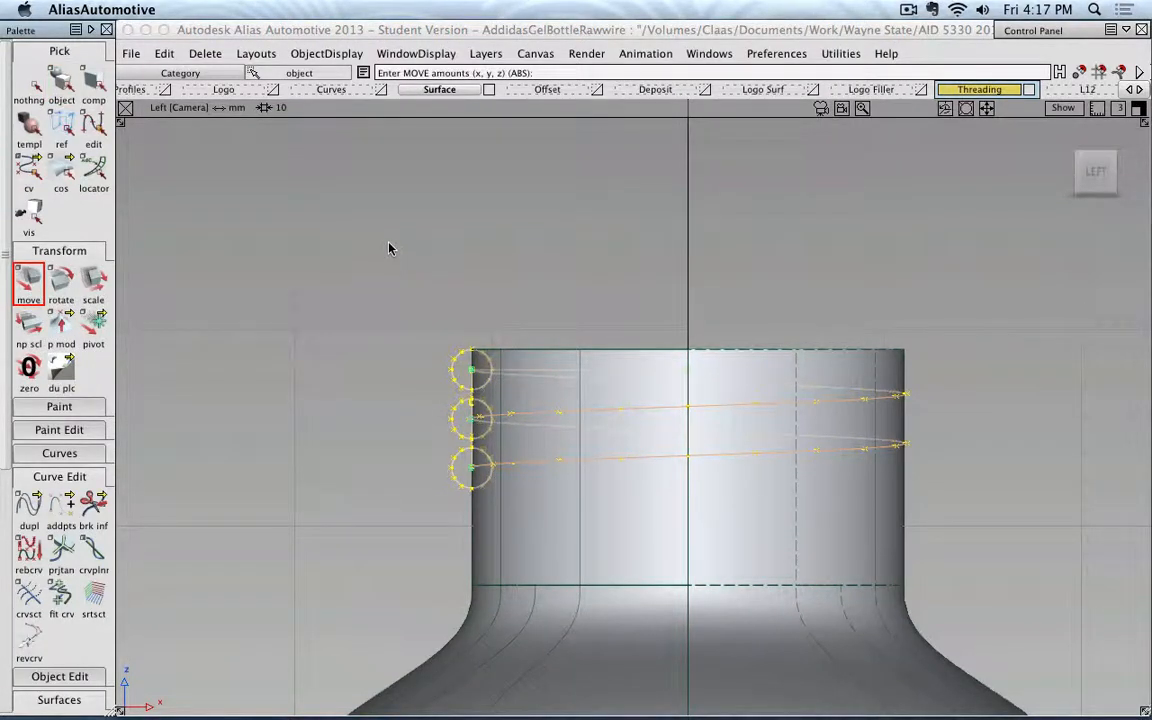
mouse_move(390, 248)
right_mouse_down()
mouse_move(391, 288)
mouse_move(380, 255)
right_mouse_up()
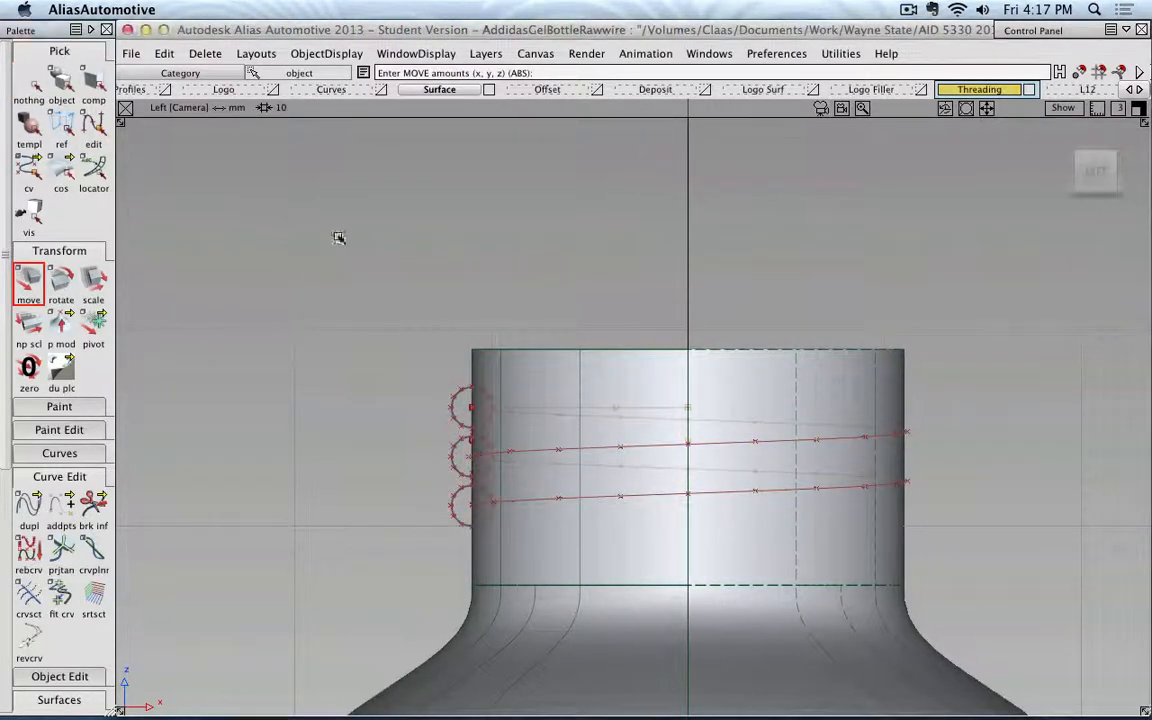
Step: Try the Reference and Inactive states on the Surface layer and restore it to Pickable
left_click_drag(337, 239, 556, 244, "alt+shift")
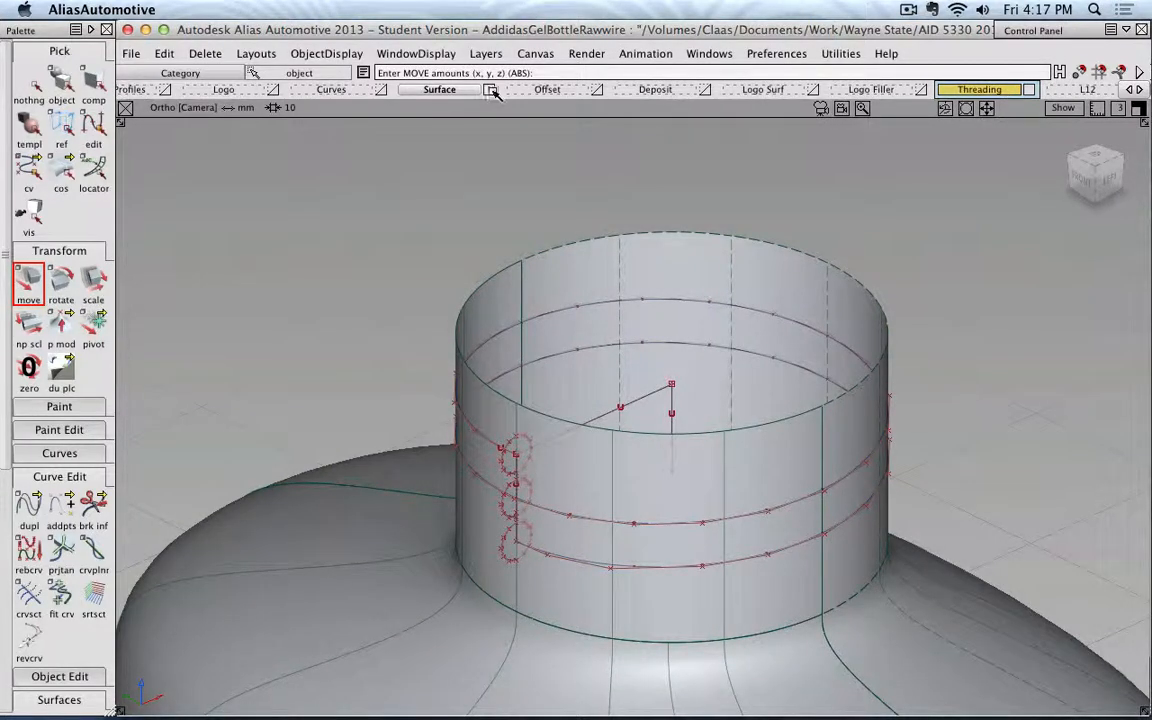
right_click(430, 89)
mouse_move(478, 107)
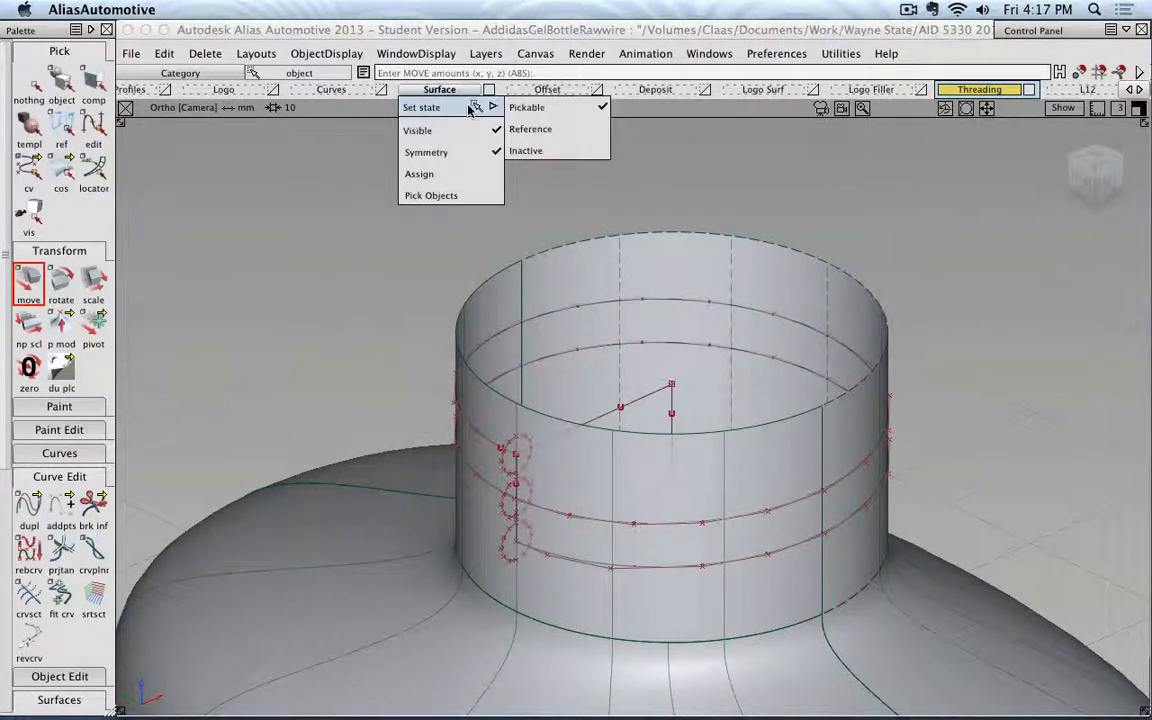
left_click(528, 129)
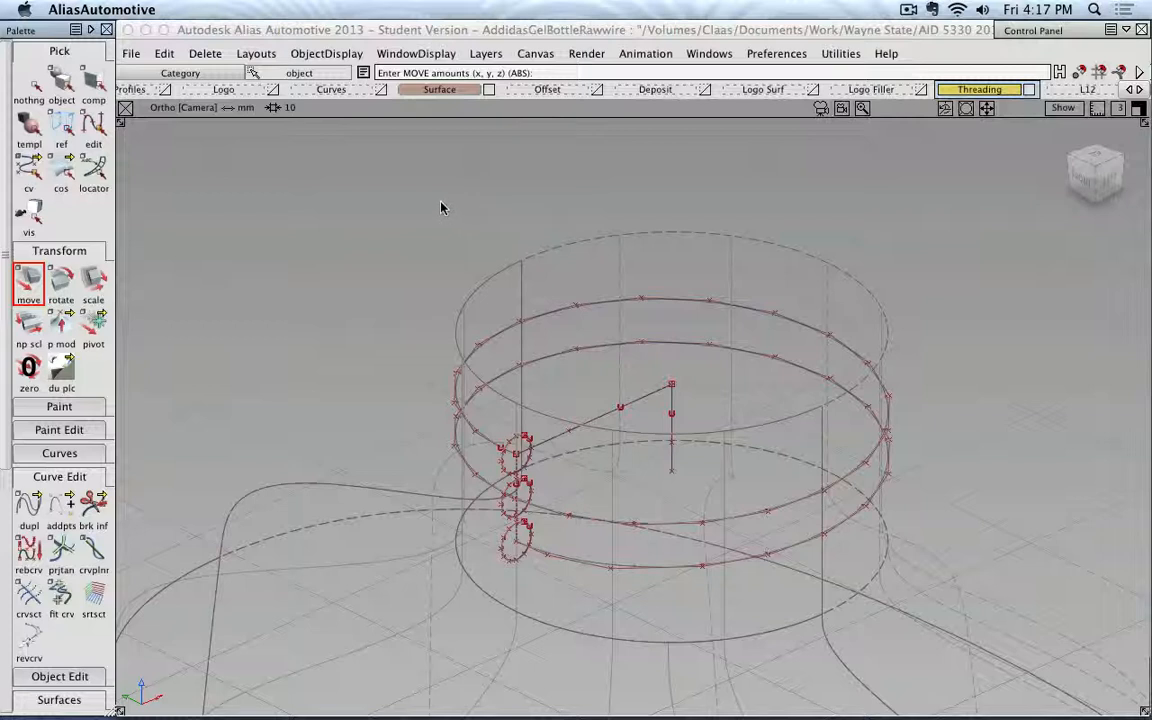
right_click(460, 92)
mouse_move(455, 108)
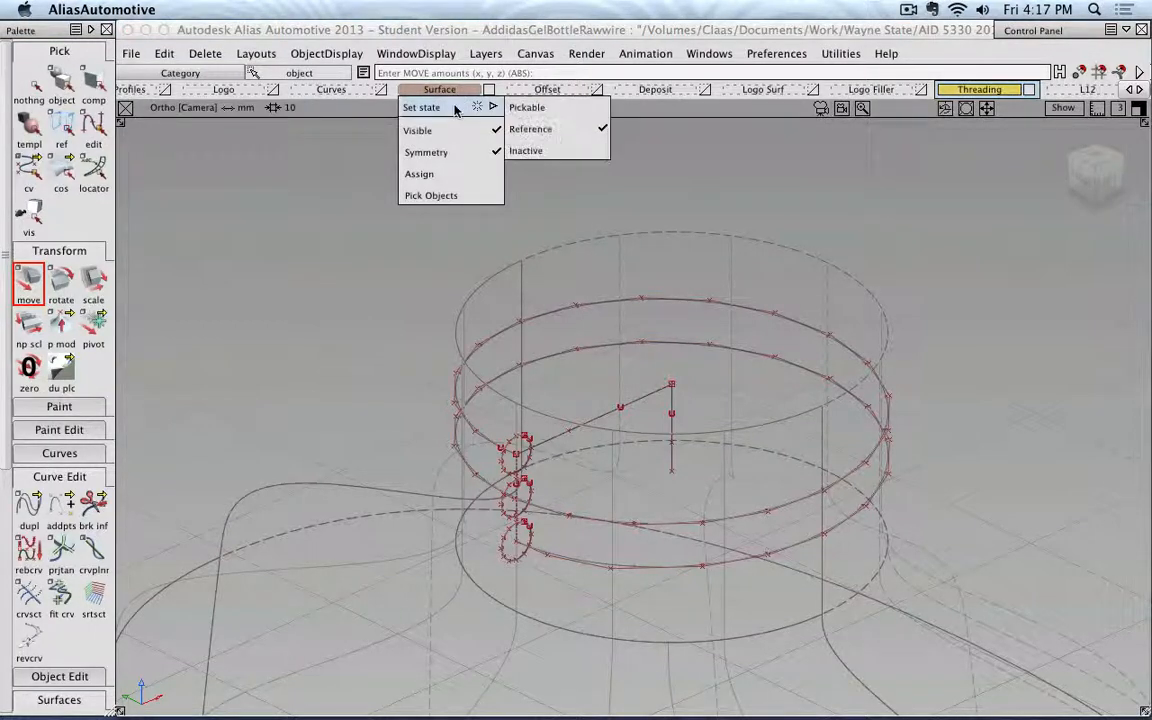
left_click(526, 150)
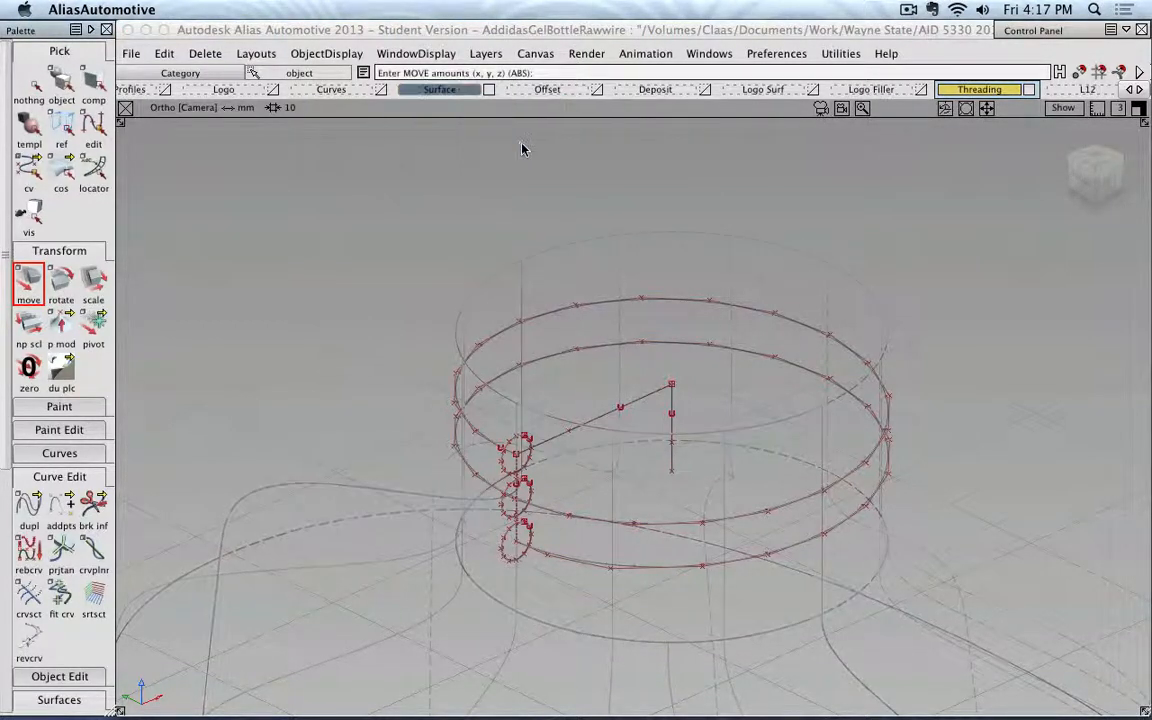
right_click(447, 90)
mouse_move(440, 104)
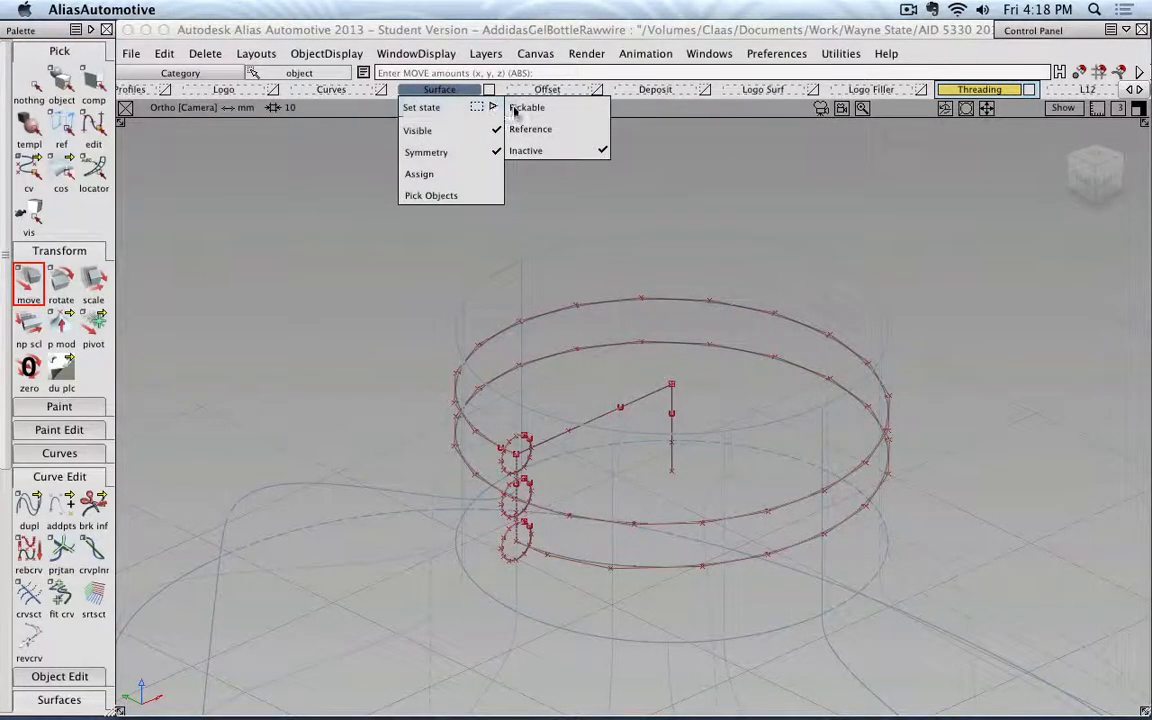
left_click(526, 108)
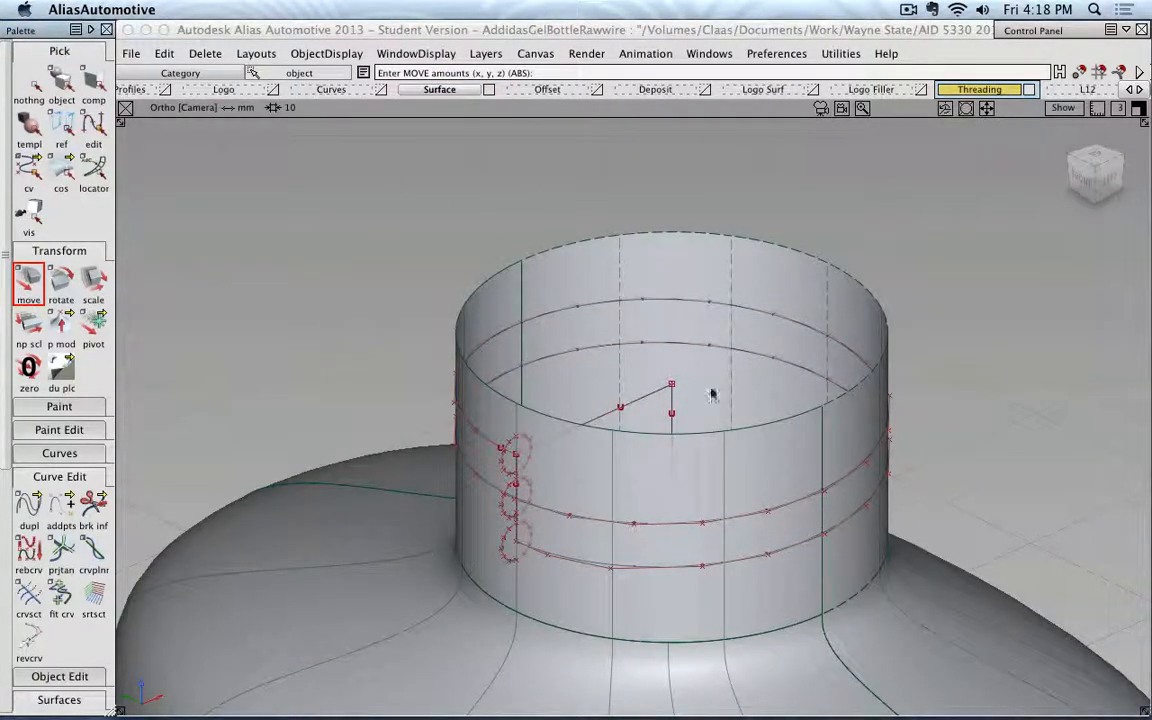
Step: Start a tube surface and choose the helix around the bottle neck as its path curve
left_click_drag(712, 393, 622, 338, "alt+shift")
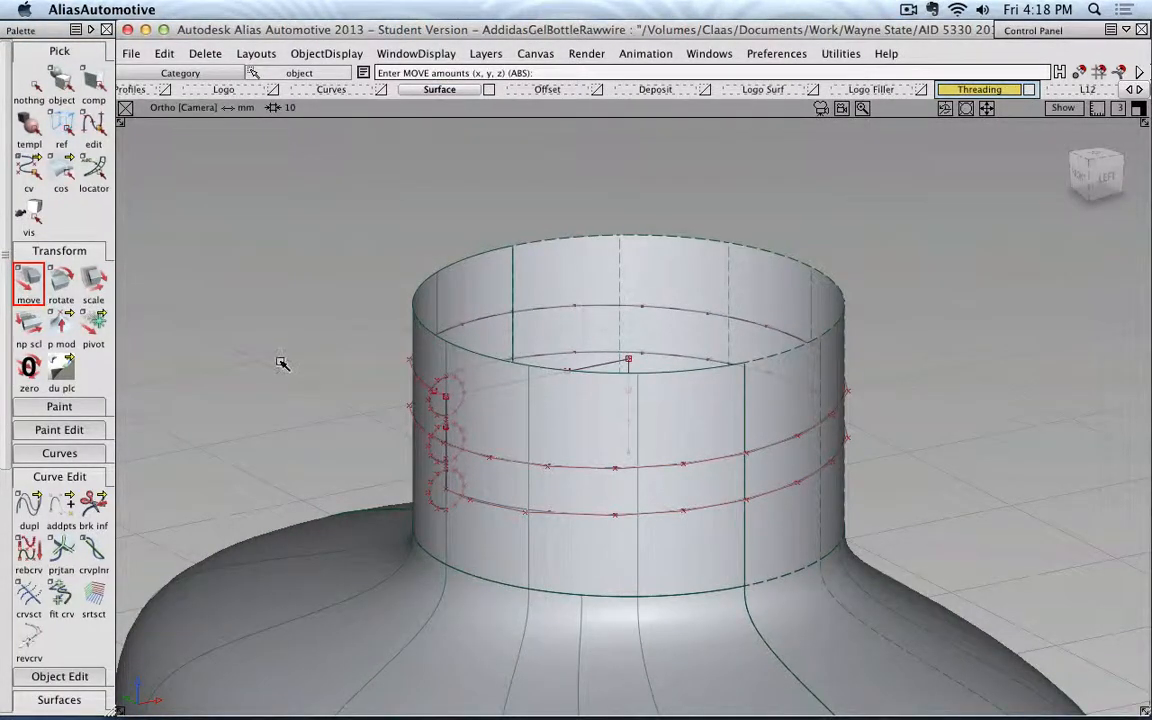
scroll(282, 362, "up", 2)
middle_click_drag(334, 314, 414, 311, "alt+shift")
scroll(414, 311, "up", 3)
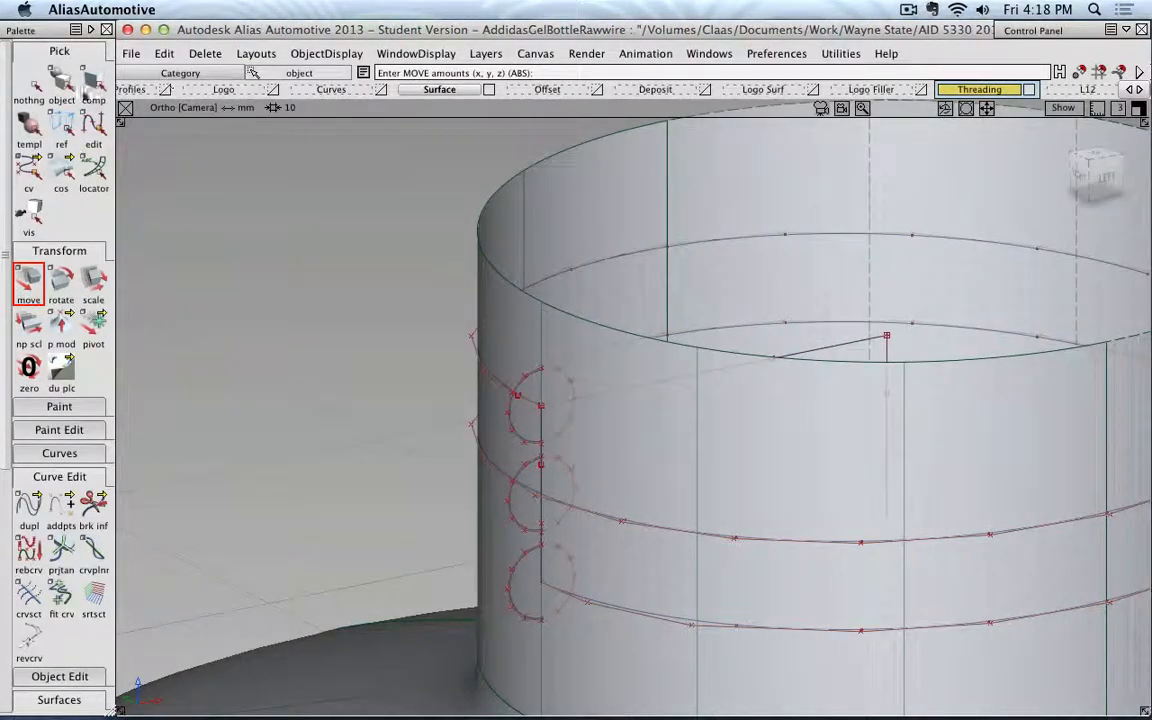
left_click(61, 85)
left_click(60, 250)
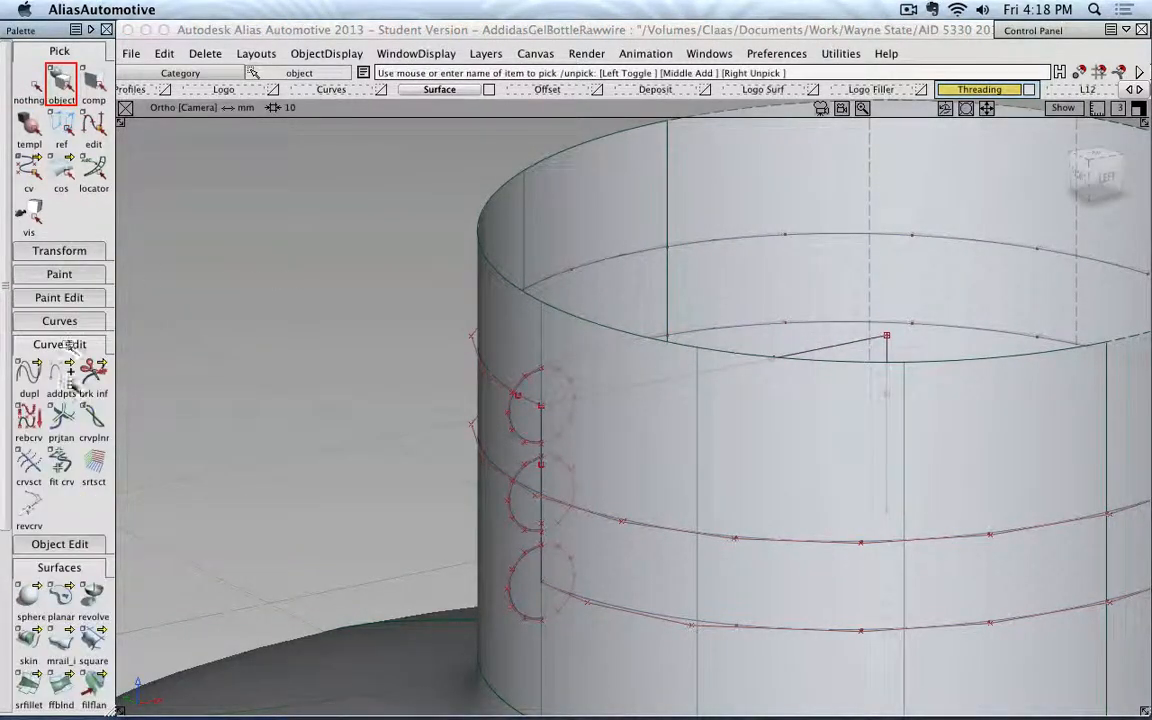
left_click(66, 344)
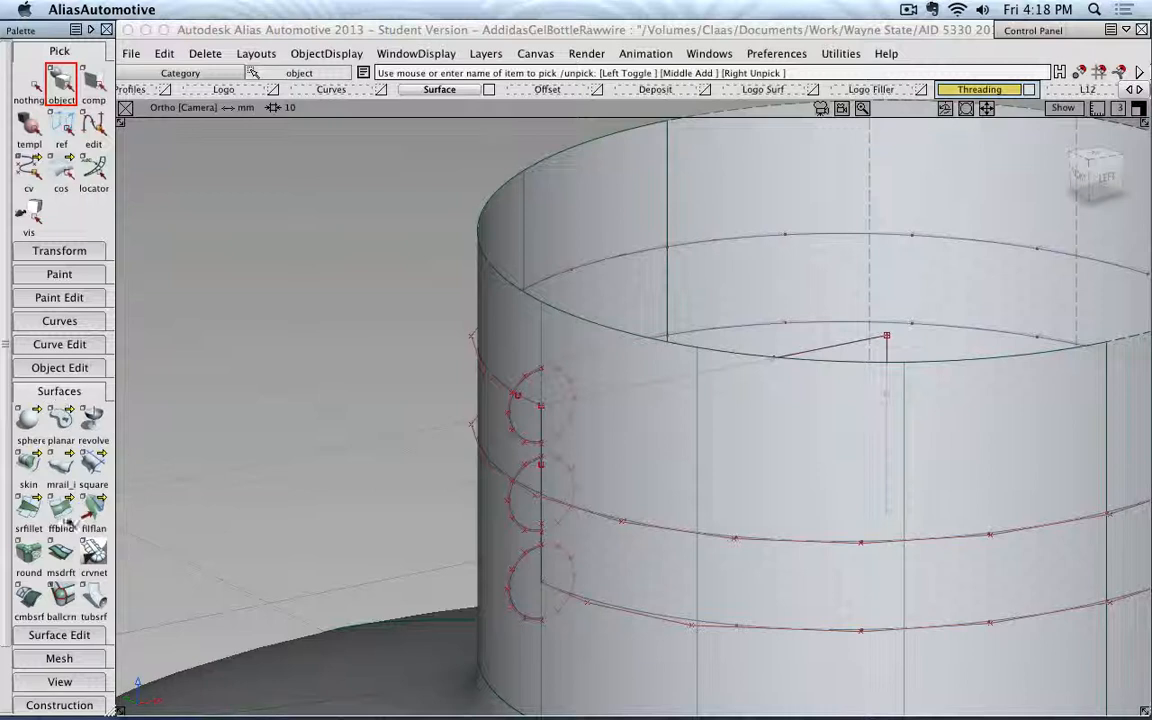
left_click(97, 601)
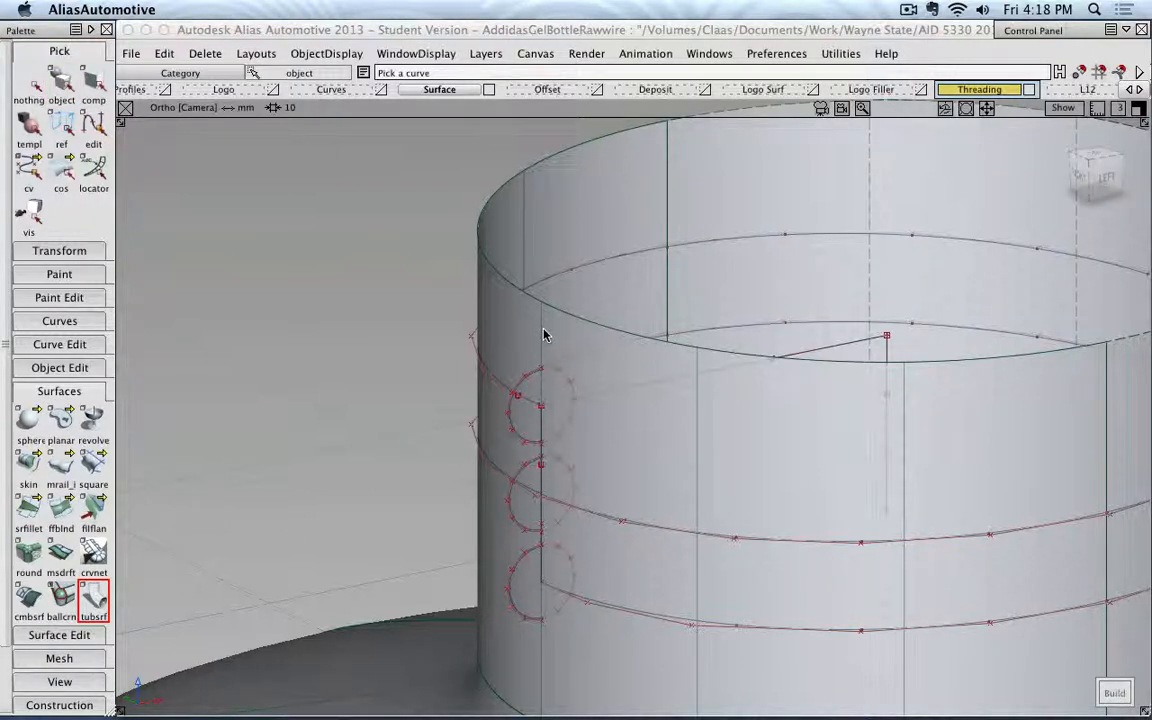
left_click(503, 387)
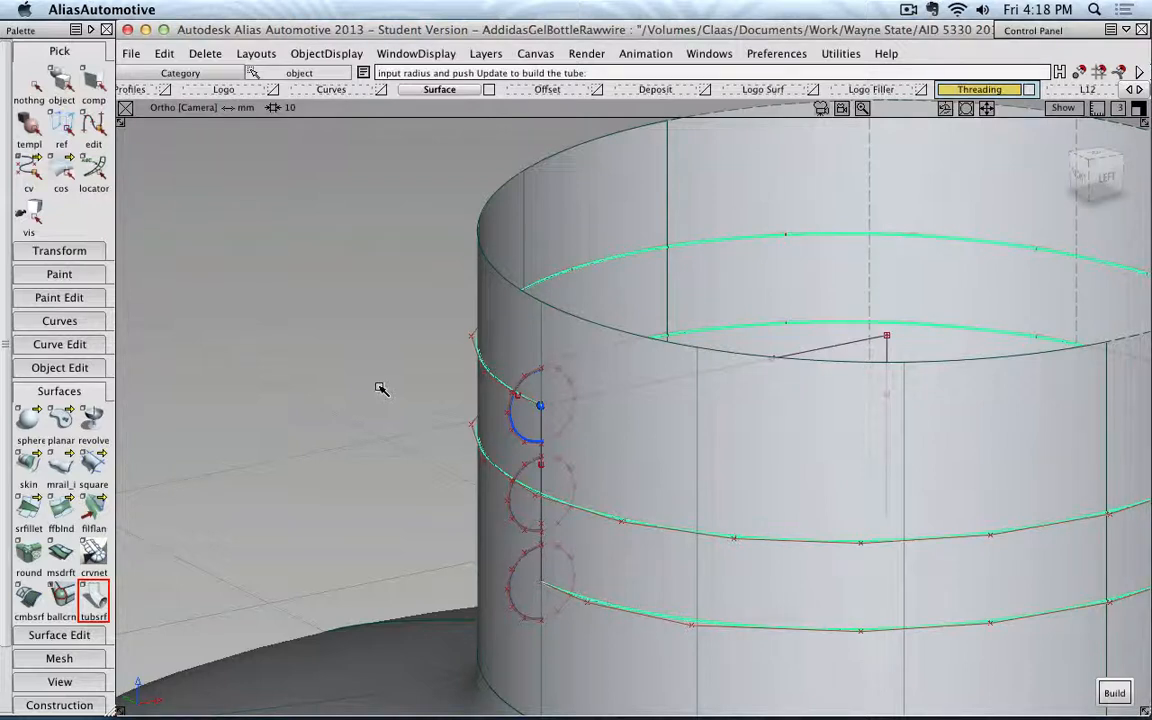
Step: Try tube radii of 1.1 and 1.2, settle on 1.1, and build the tube along the helix
type("1.1")
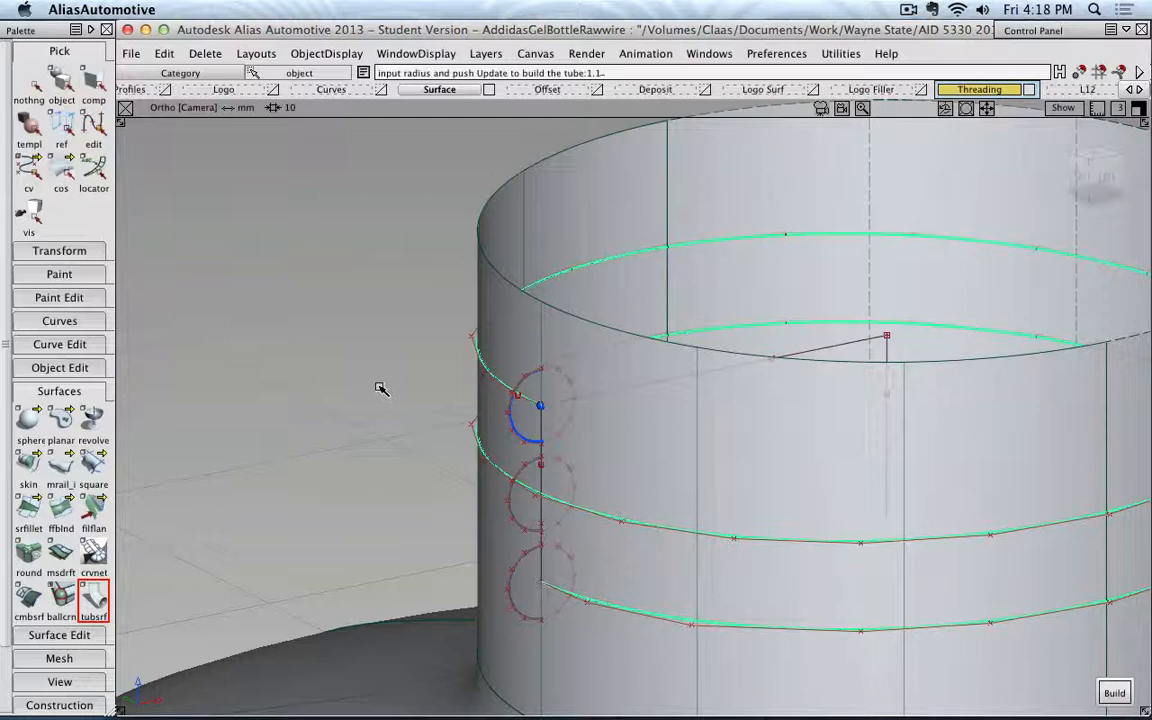
key("Return")
type("1.2")
key("Return")
type("1.1")
key("Return")
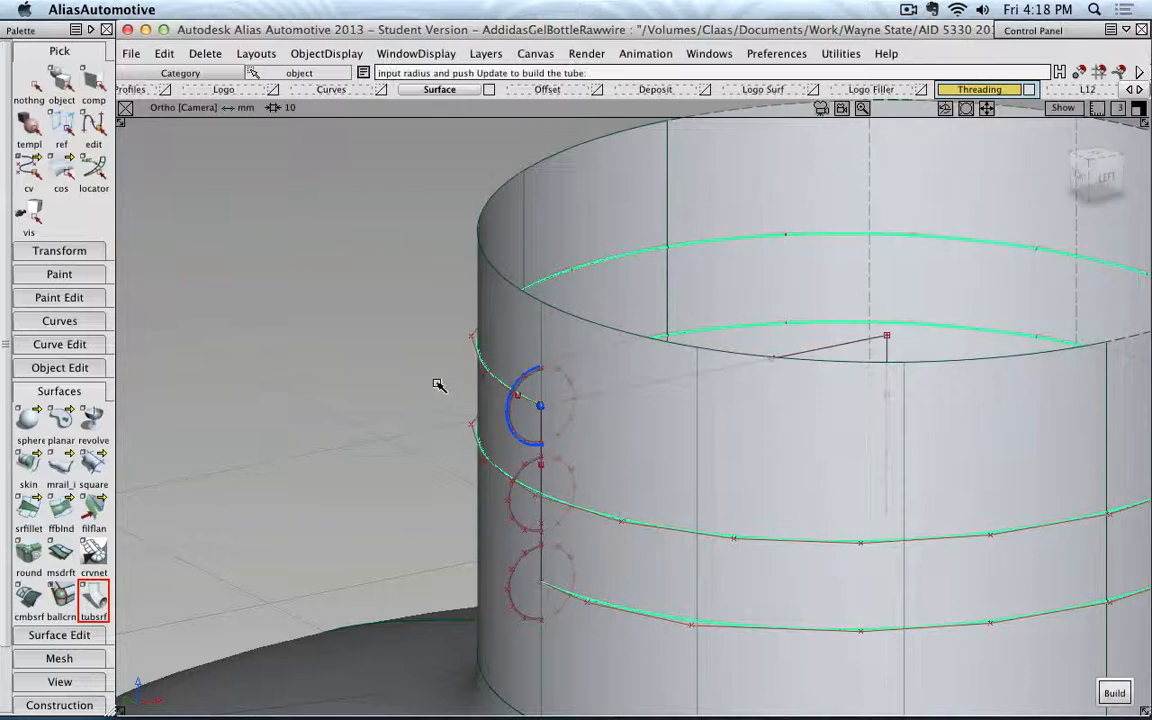
left_click(1113, 693)
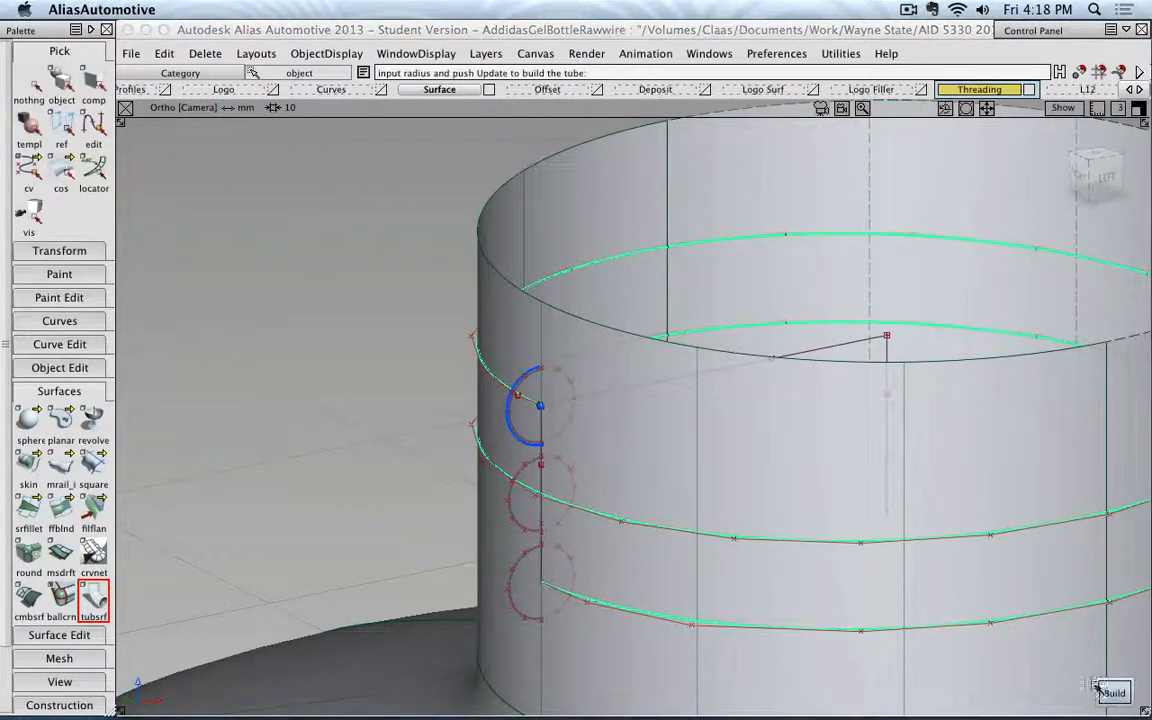
Step: Inspect the threading tube around the bottle neck, then delete the tube surface and leave its curves in place
left_click_drag(699, 540, 620, 445, "alt+shift")
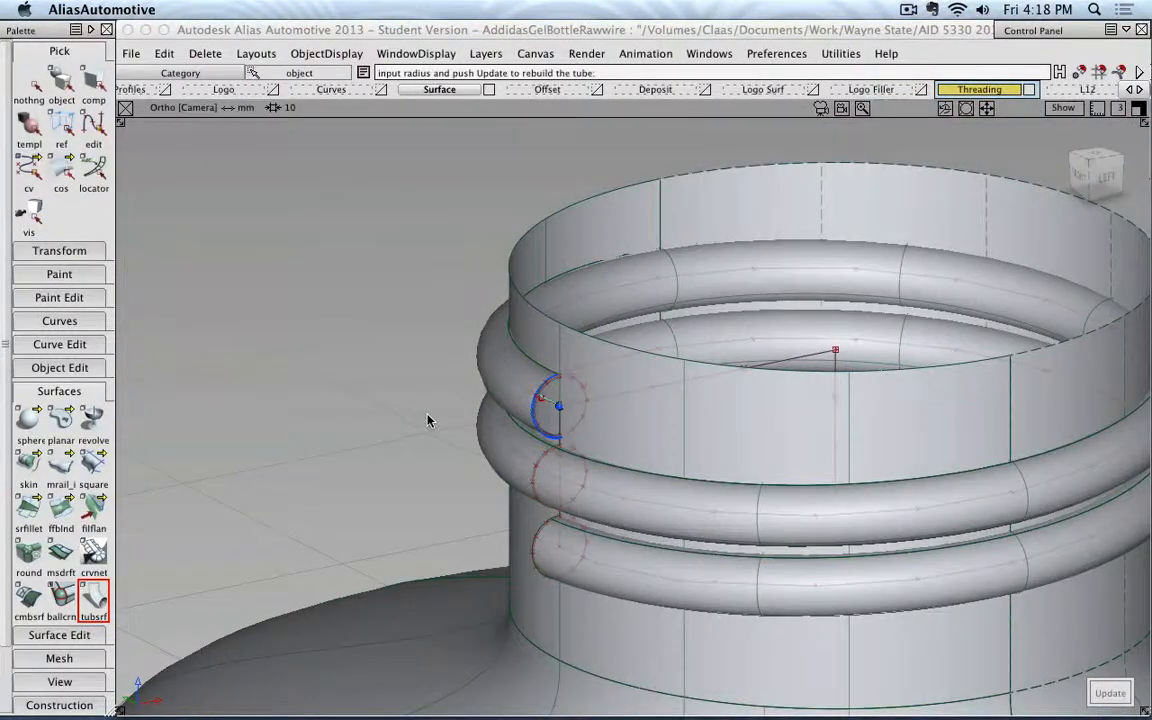
mouse_move(427, 419)
left_mouse_down("alt+shift")
mouse_move(607, 468)
mouse_move(663, 419)
mouse_move(382, 367)
mouse_move(355, 373)
left_mouse_up("alt+shift")
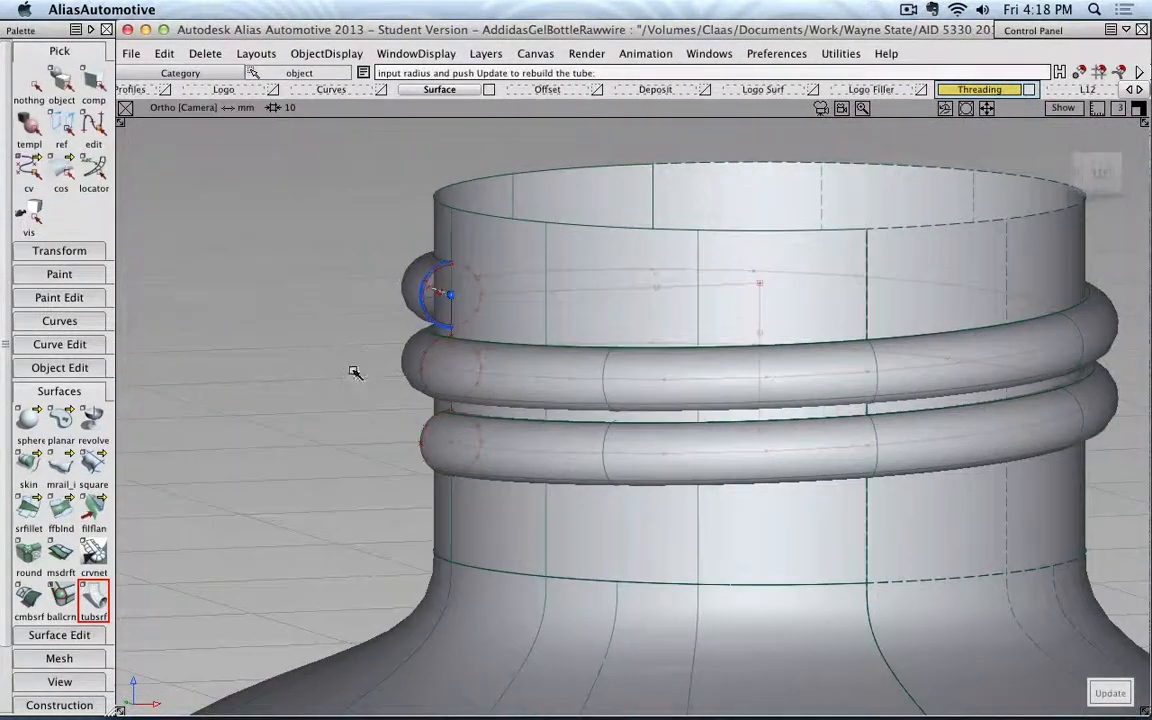
left_click(61, 82)
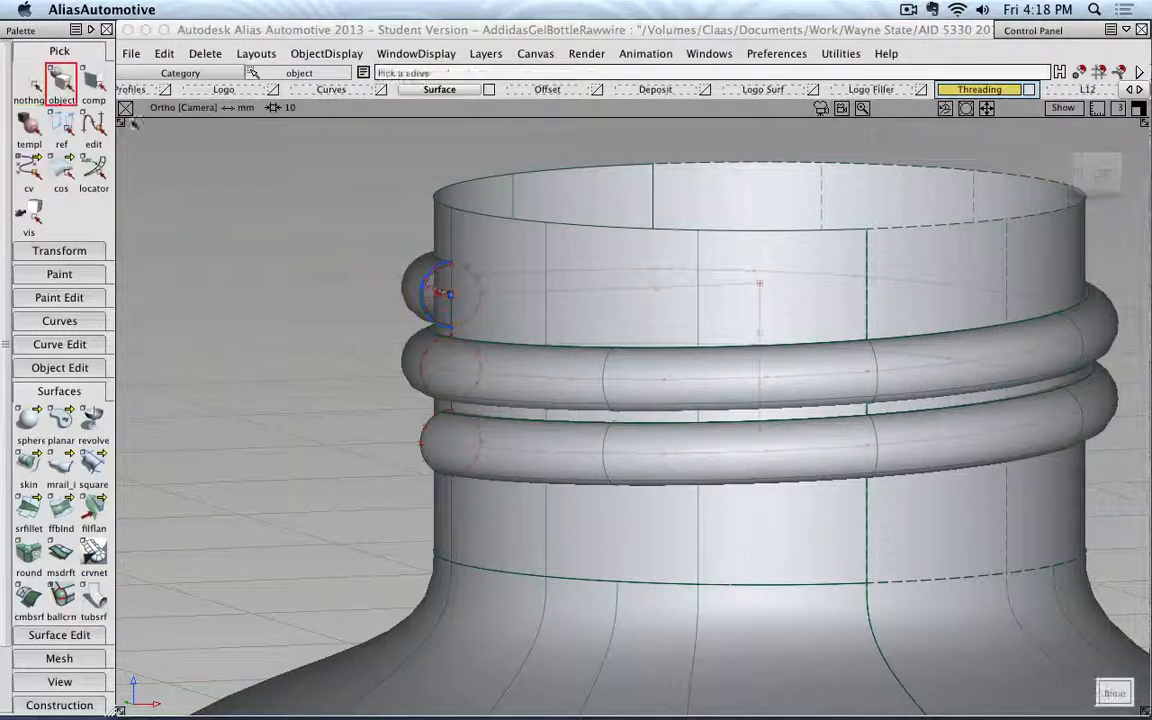
right_click_drag(334, 275, 440, 375, "alt+shift")
left_click_drag(440, 375, 278, 356, "alt+shift")
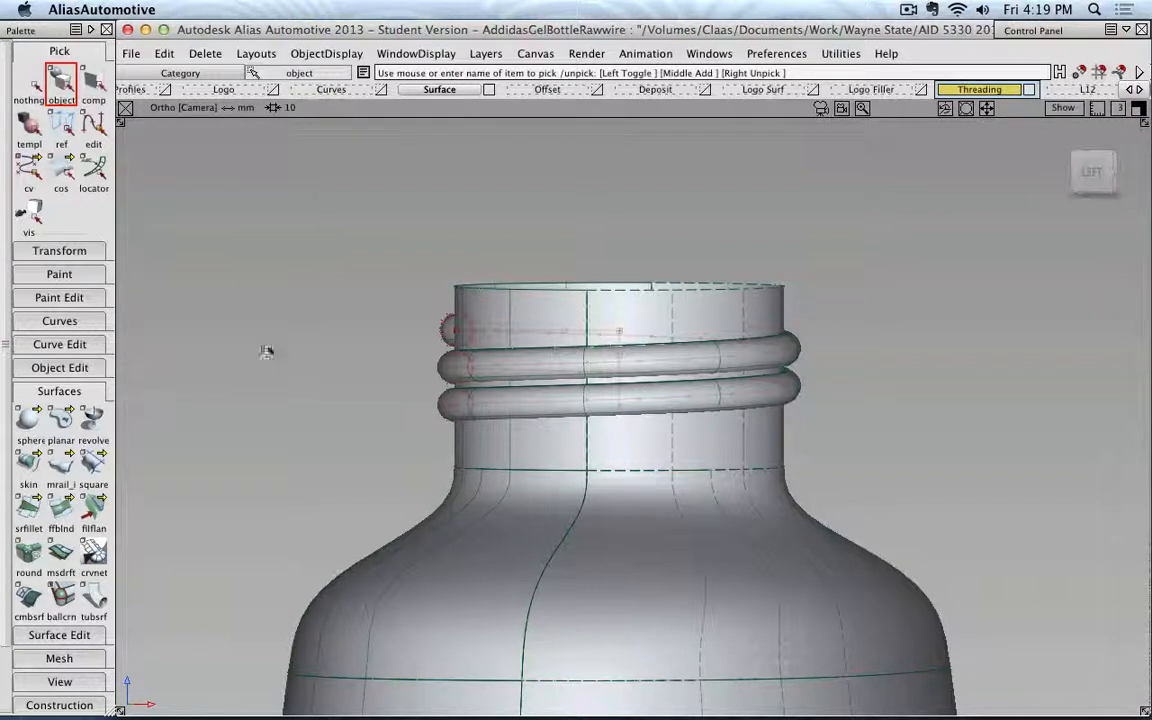
left_click(31, 90)
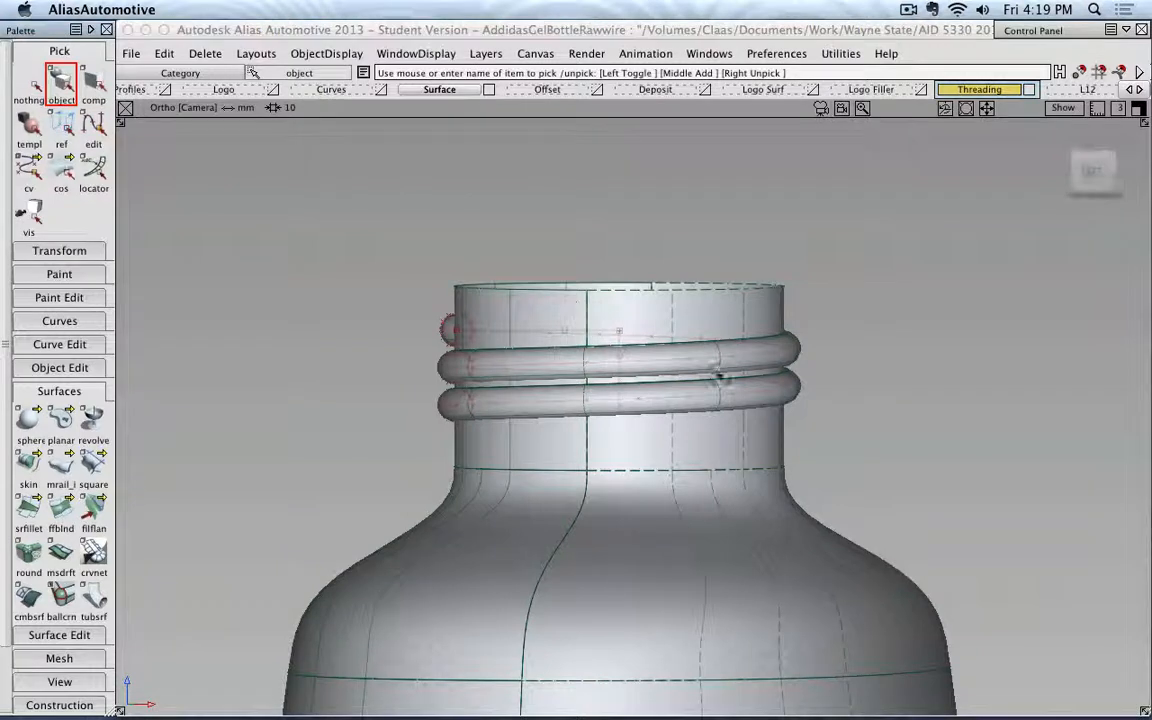
left_click(800, 346)
key("Delete")
left_click(485, 416)
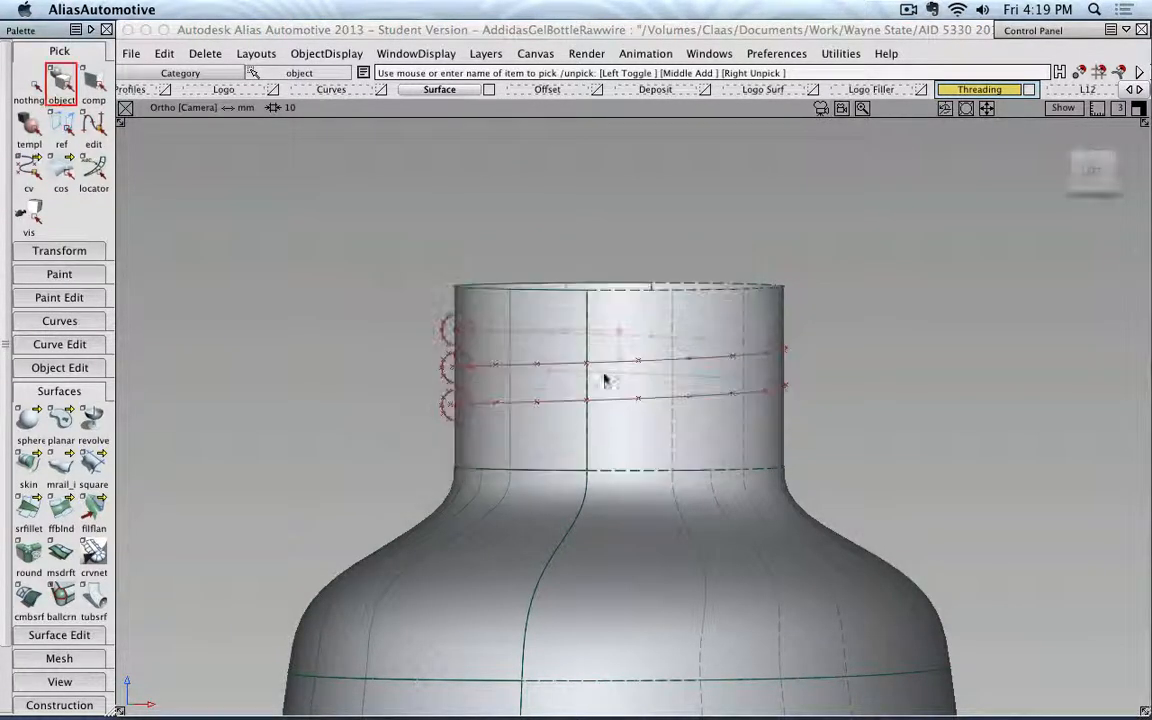
Step: Hide the Surface layer and show the threading profile circles in the Left view
left_click(480, 91)
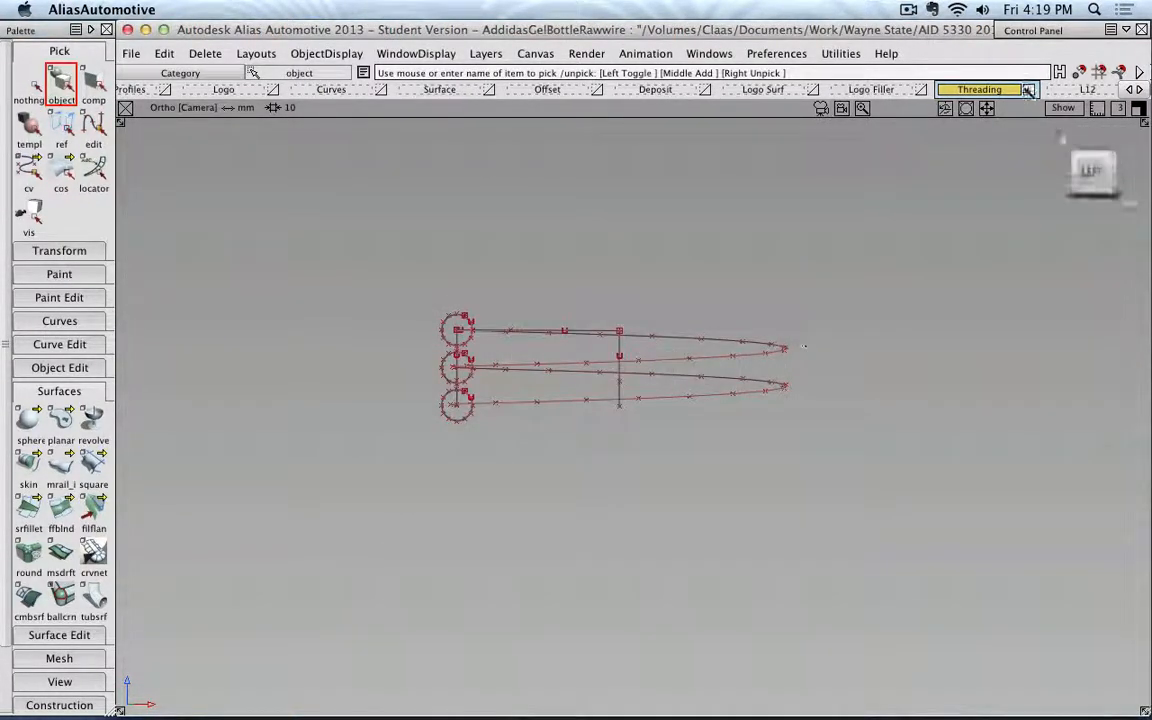
left_click(1091, 172)
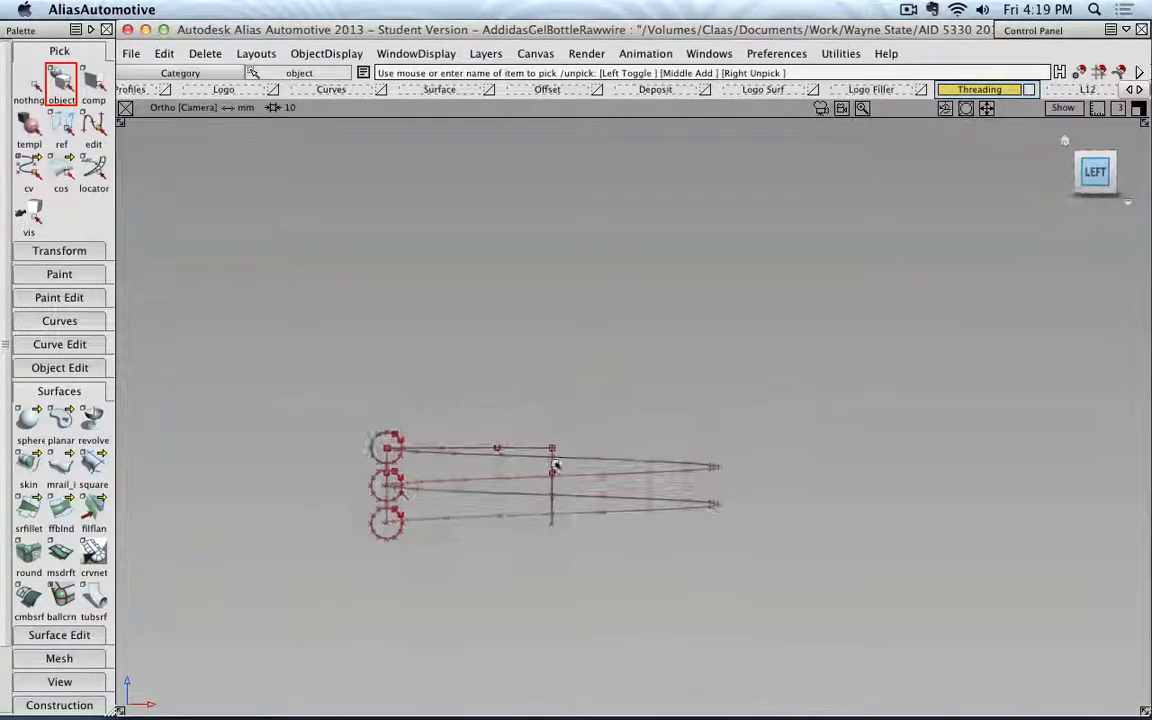
right_click_drag(604, 448, 398, 437, "alt+shift")
middle_click_drag(398, 437, 527, 445, "alt+shift")
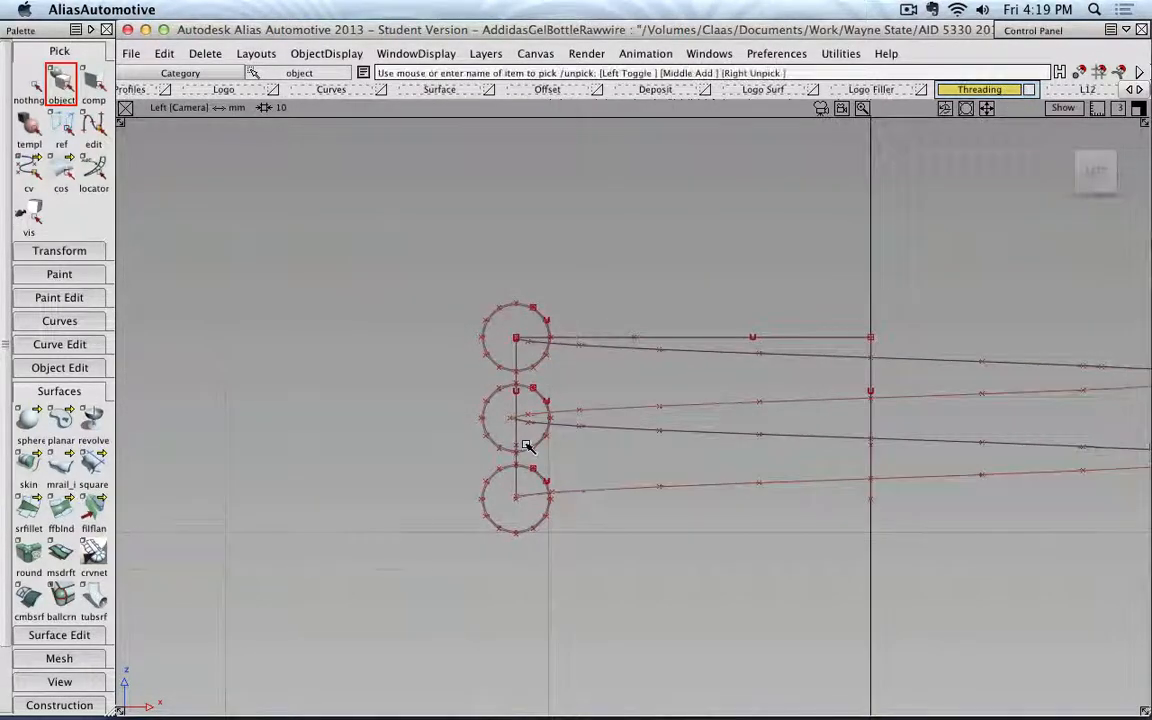
right_click_drag(527, 445, 436, 355, "alt+shift")
Step: Copy the uppermost profile circle and paste a duplicate of it
left_click(448, 345)
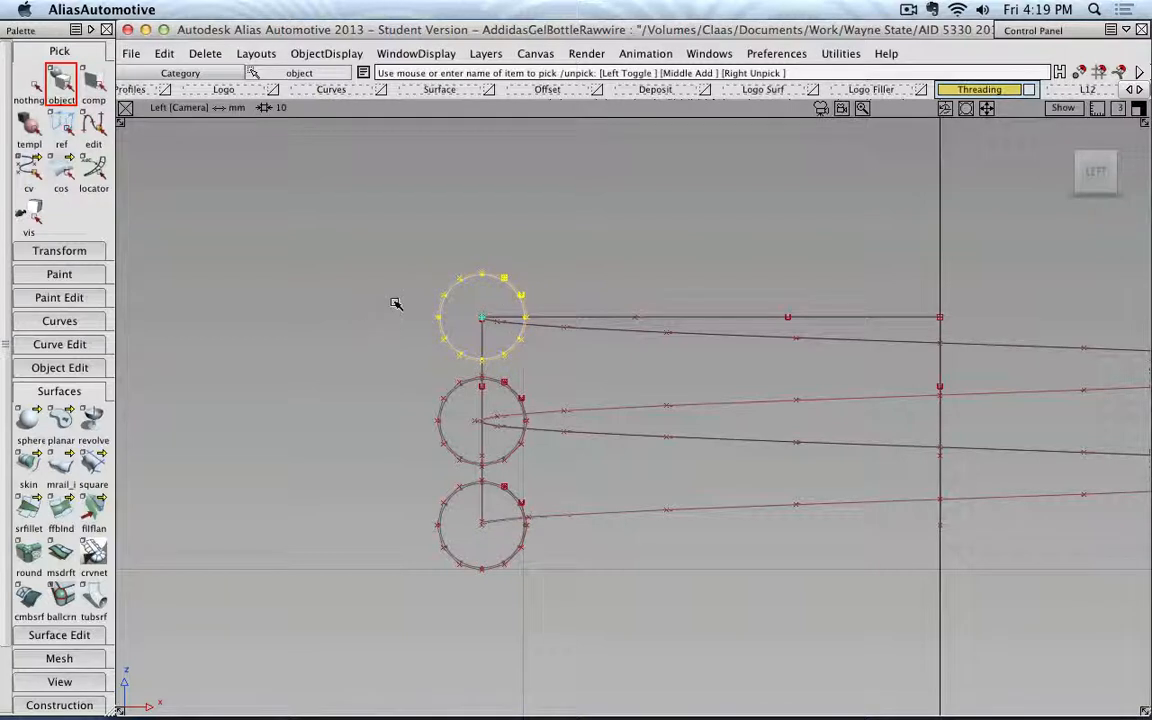
type("d")
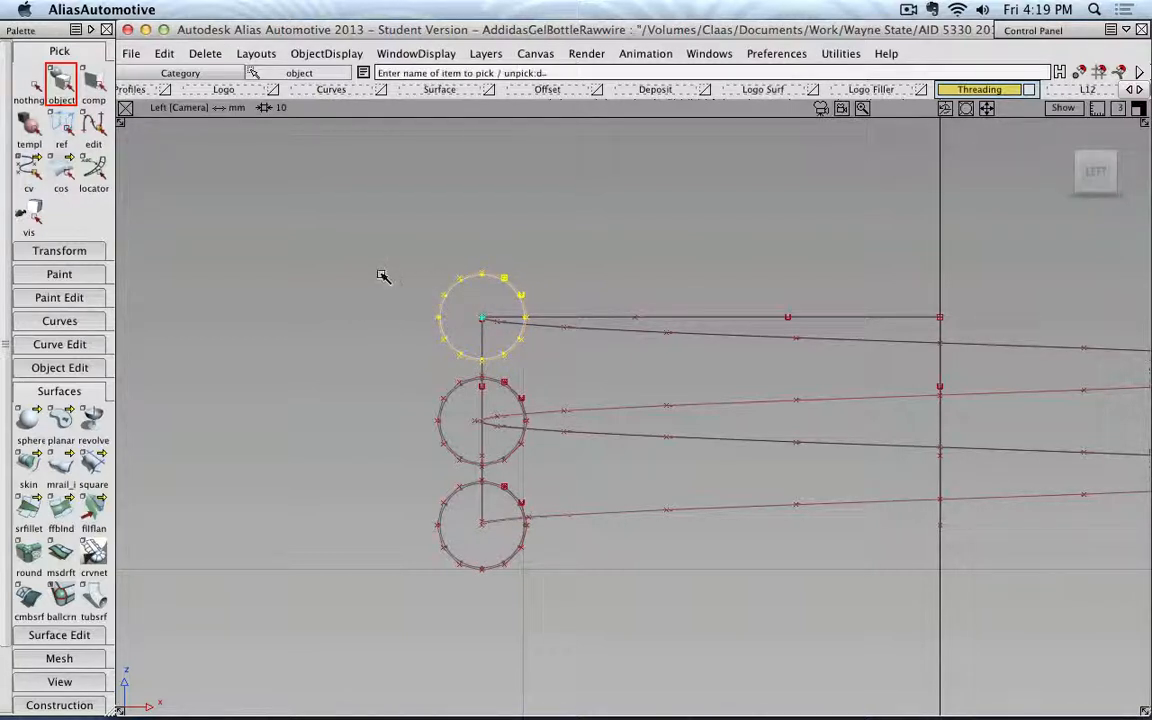
key("super+c")
key("super+v")
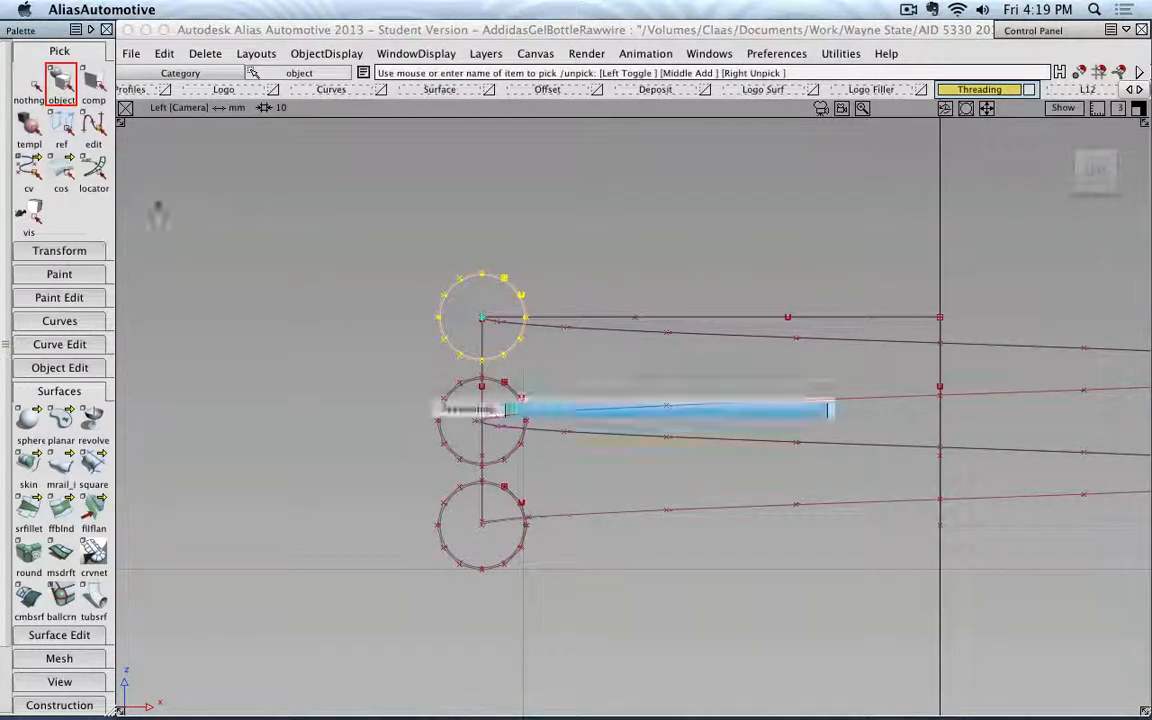
Step: Move the duplicate circle outward beside the vertical line until it just touches the uppermost circle
left_click(59, 250)
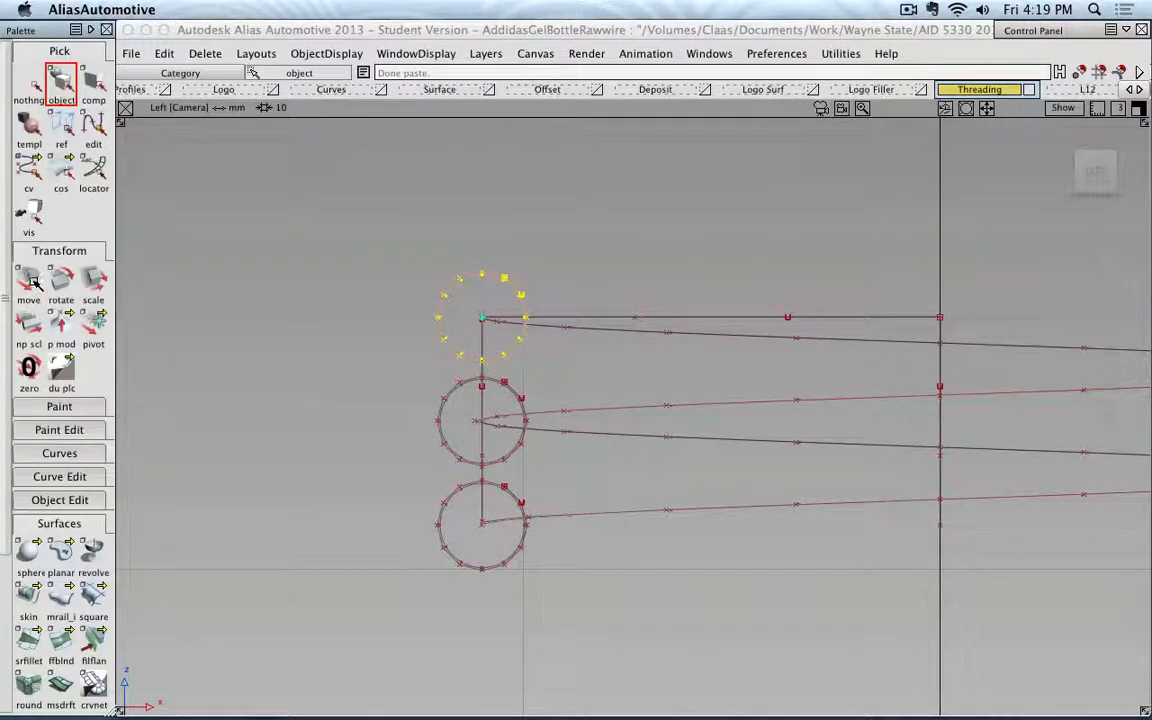
left_click(28, 280)
left_click_drag(422, 369, 379, 443)
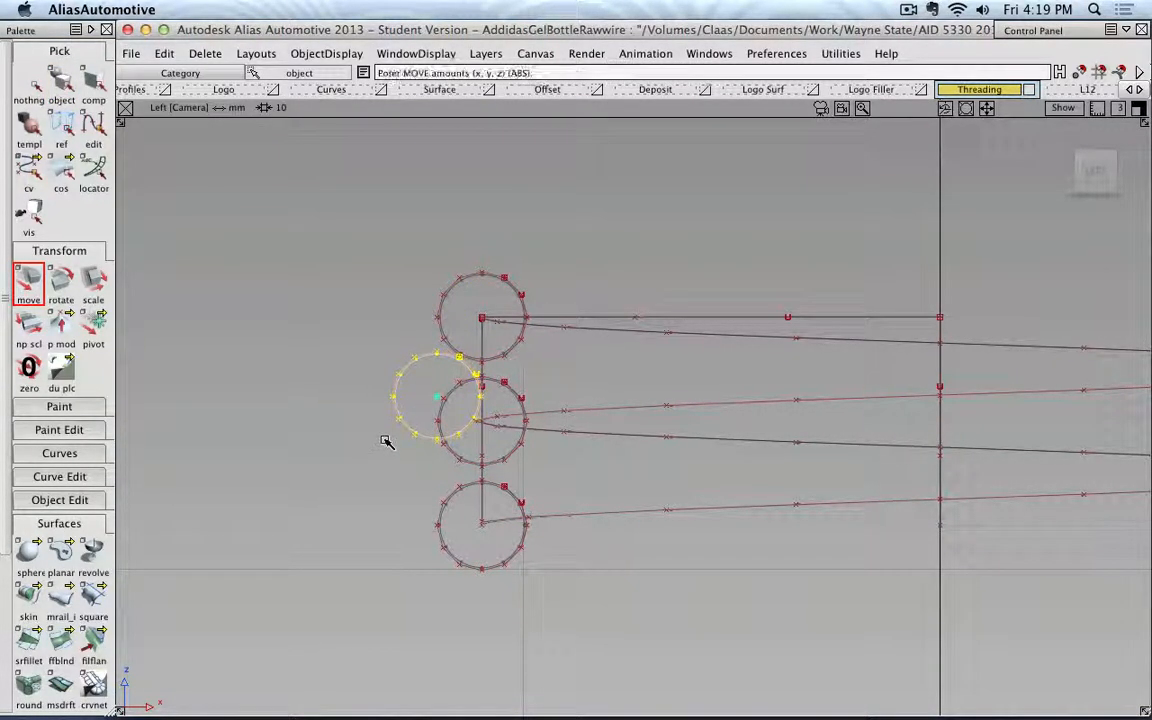
right_click_drag(388, 441, 414, 417, "alt+shift")
middle_click_drag(442, 380, 500, 405, "alt+shift")
right_click_drag(500, 405, 532, 411, "alt+shift")
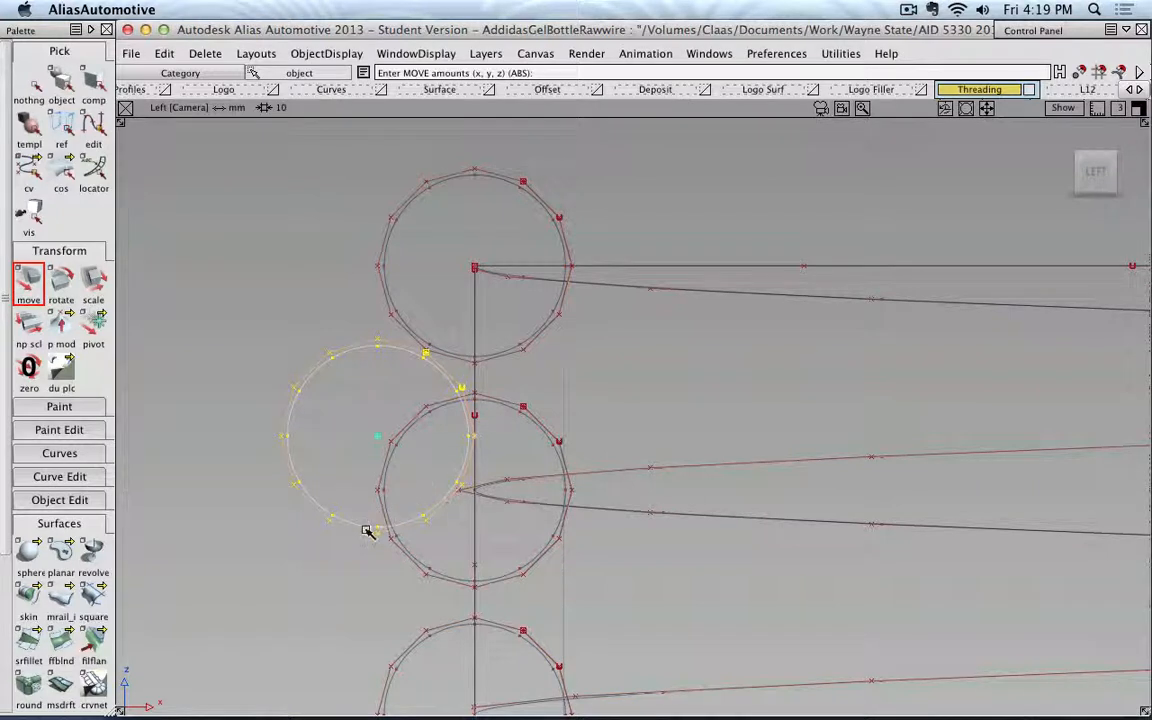
mouse_move(358, 528)
left_mouse_down()
mouse_move(296, 463)
mouse_move(365, 512)
mouse_move(364, 527)
mouse_move(354, 521)
left_mouse_up()
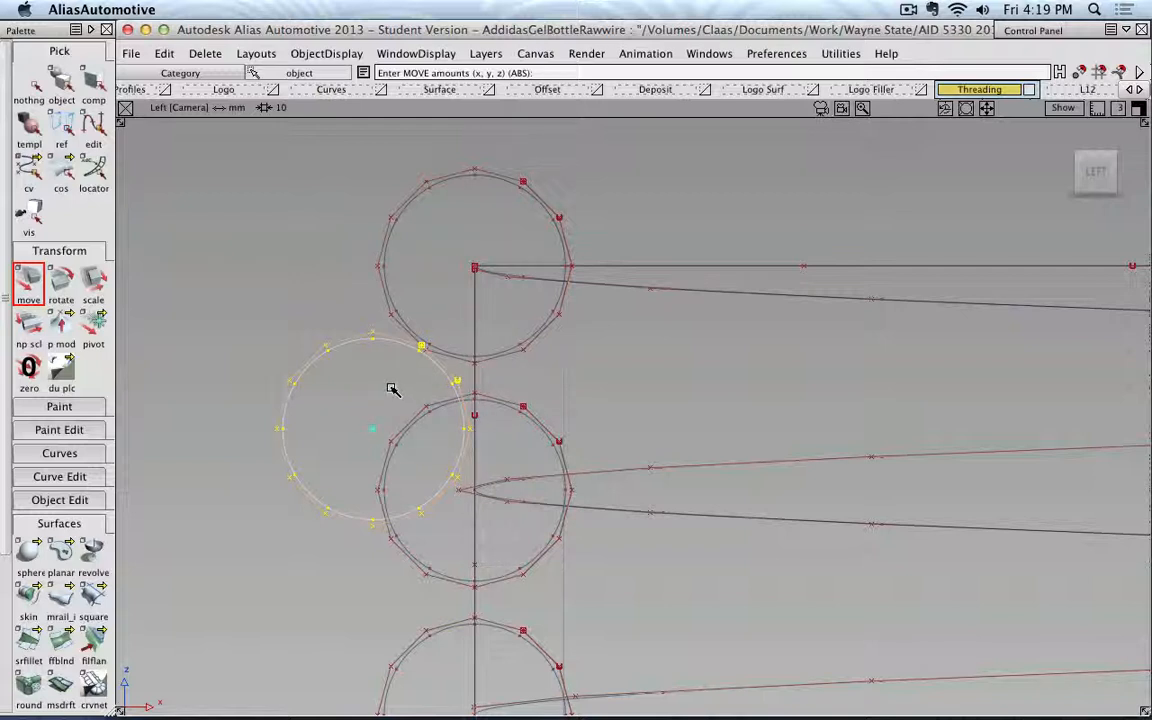
left_click_drag(390, 388, 385, 387)
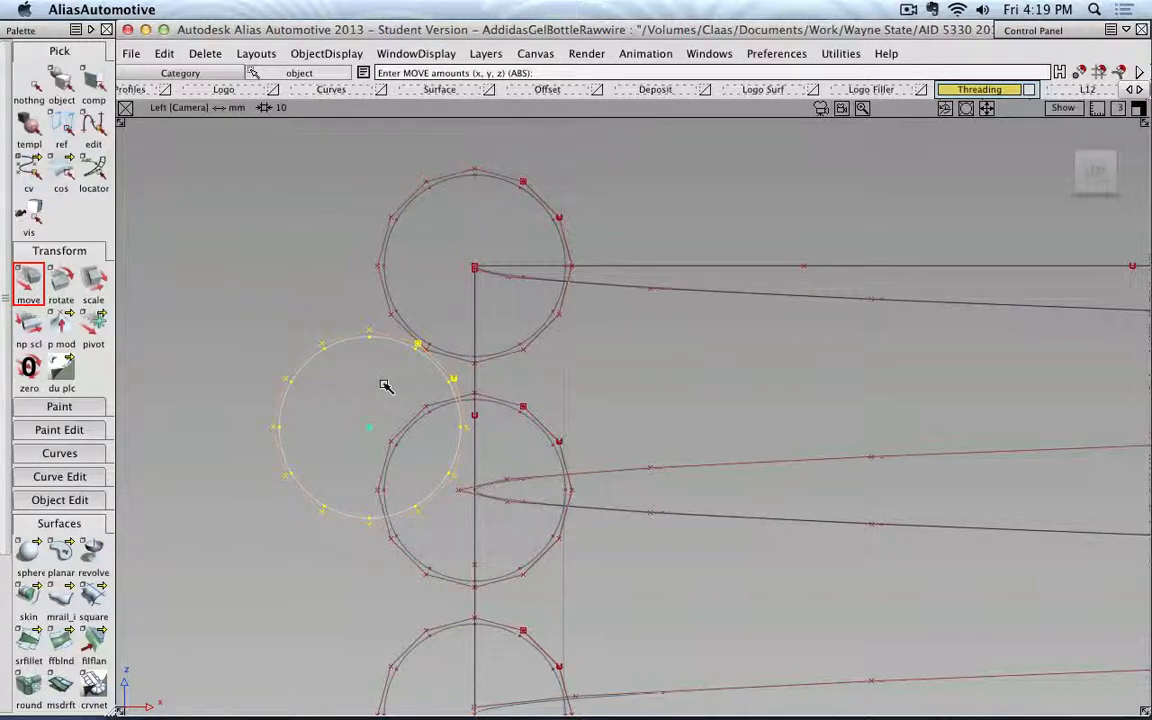
Step: Move the original middle circle straight down until it just touches the outer duplicate circle
left_click(504, 405)
middle_click_drag(549, 355, 545, 252, "alt+shift")
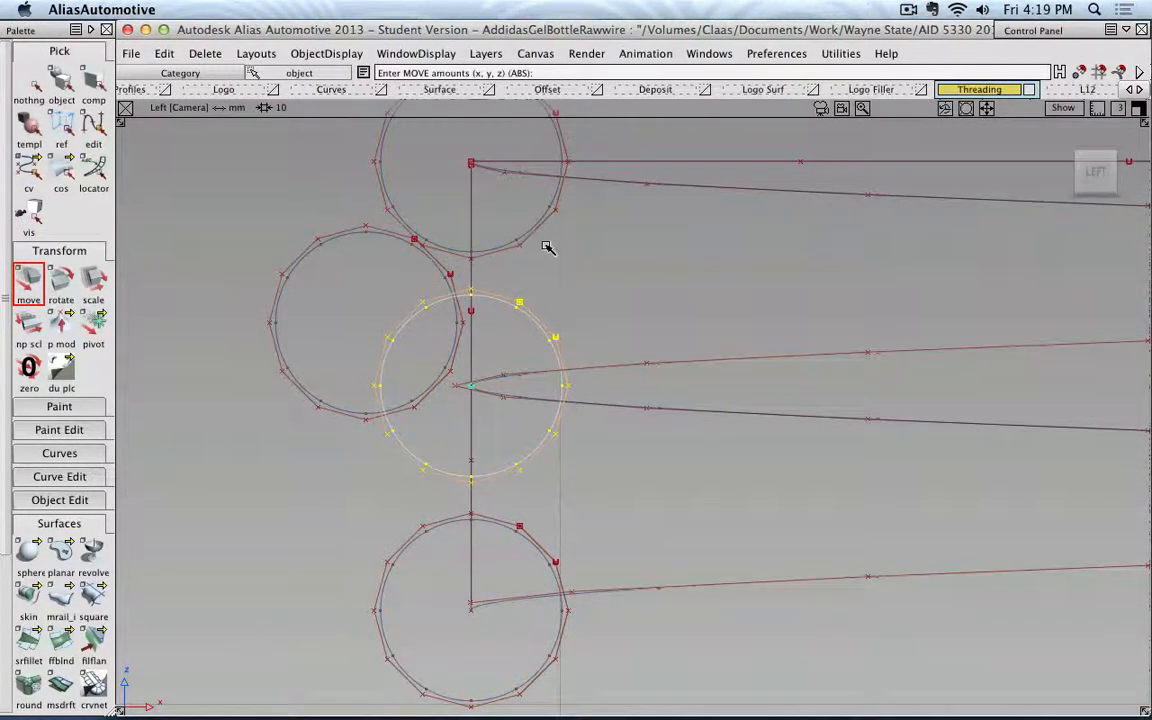
left_click_drag(548, 245, 546, 338)
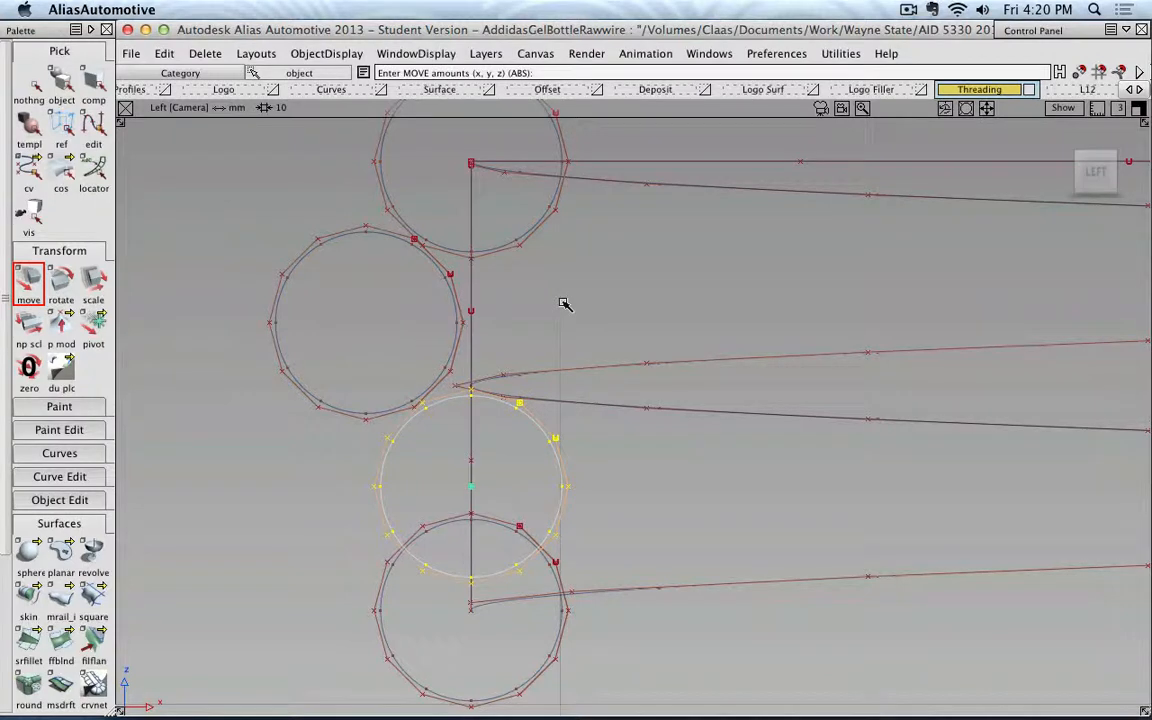
Step: Move the lowest profile circle straight down, well below the end of the vertical line
left_click(471, 340)
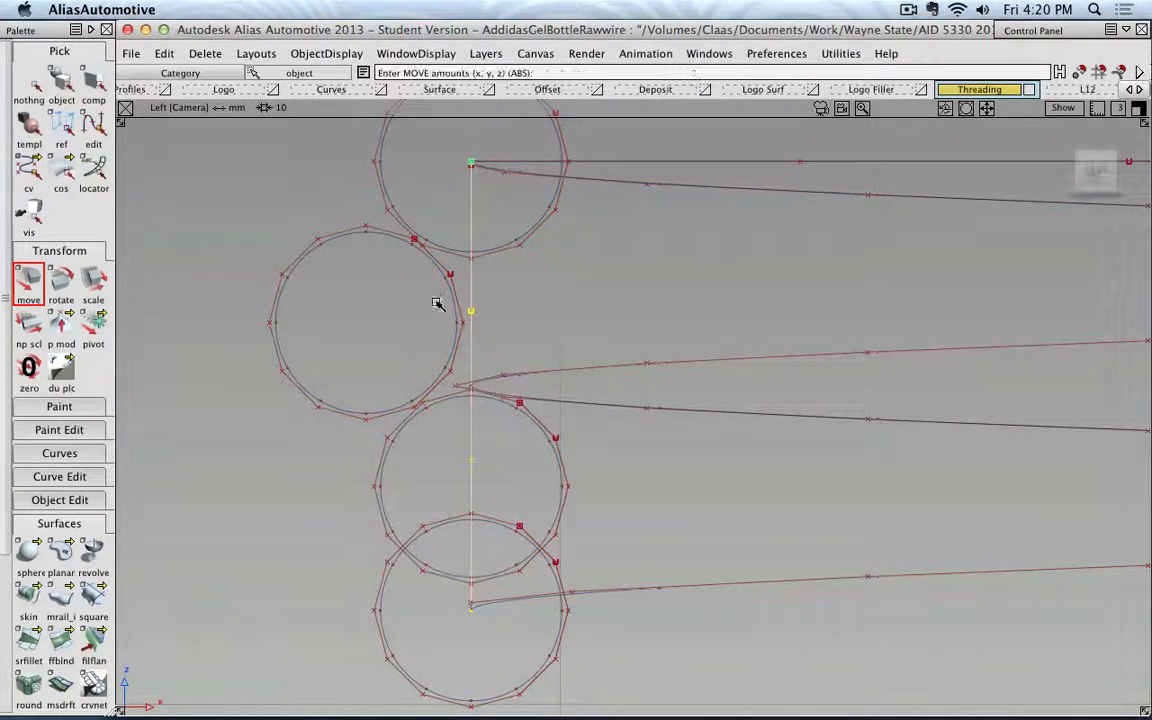
left_click(384, 592)
right_click_drag(573, 508, 659, 592, "alt+shift")
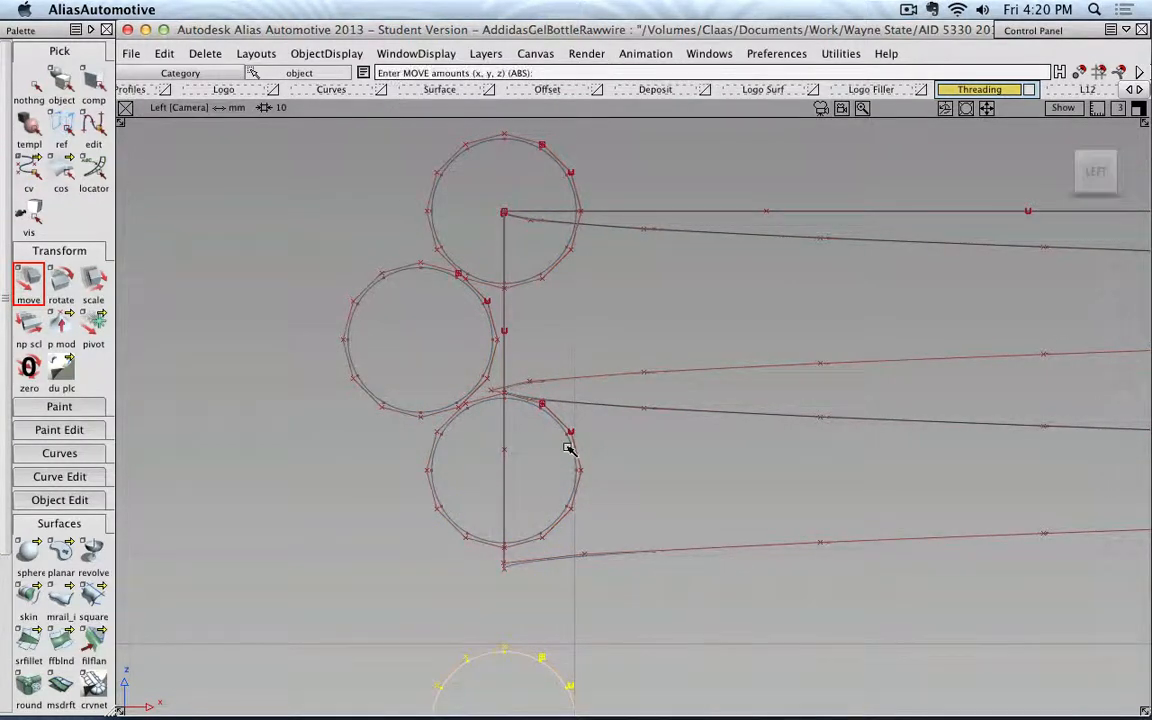
Step: Scale the vertical line vertically so its lower end meets the centre of the lowered middle circle
left_click(504, 489)
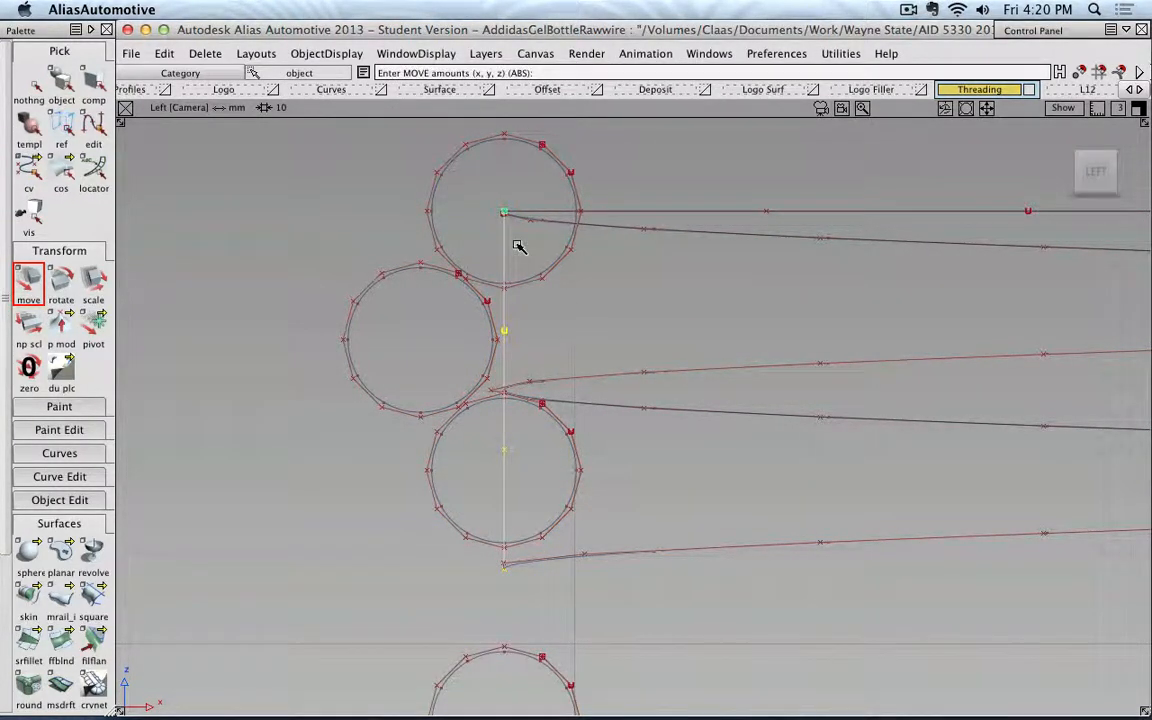
left_click(96, 285)
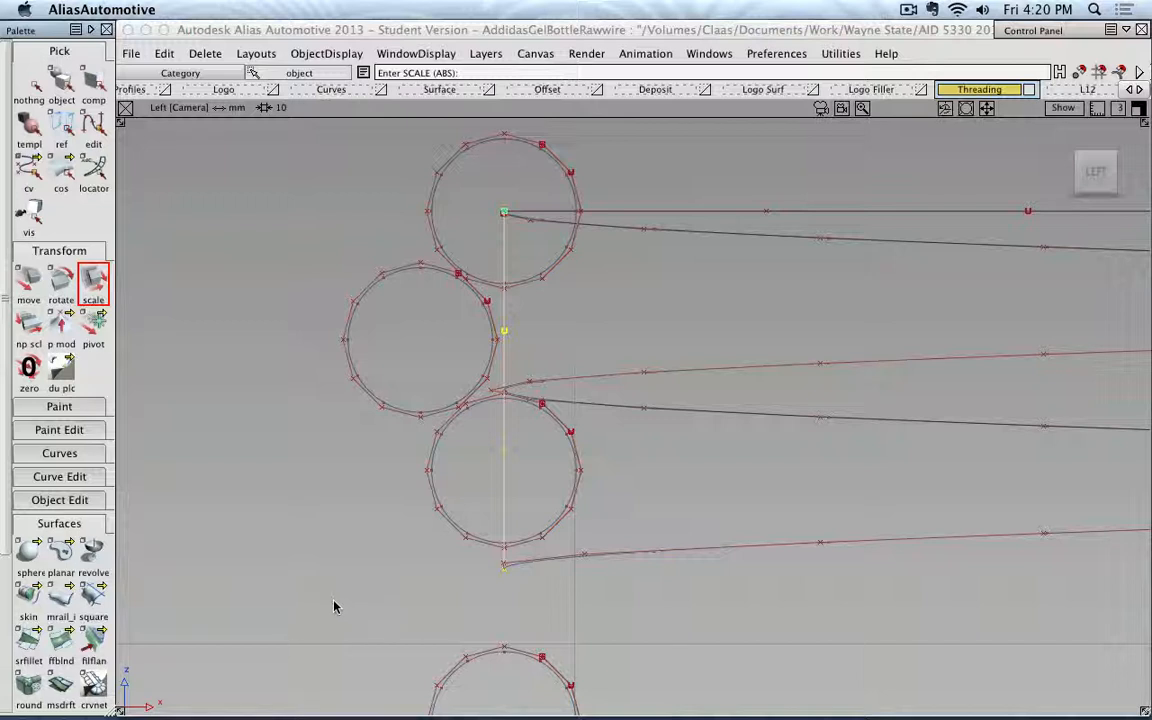
right_click_drag(341, 610, 337, 675)
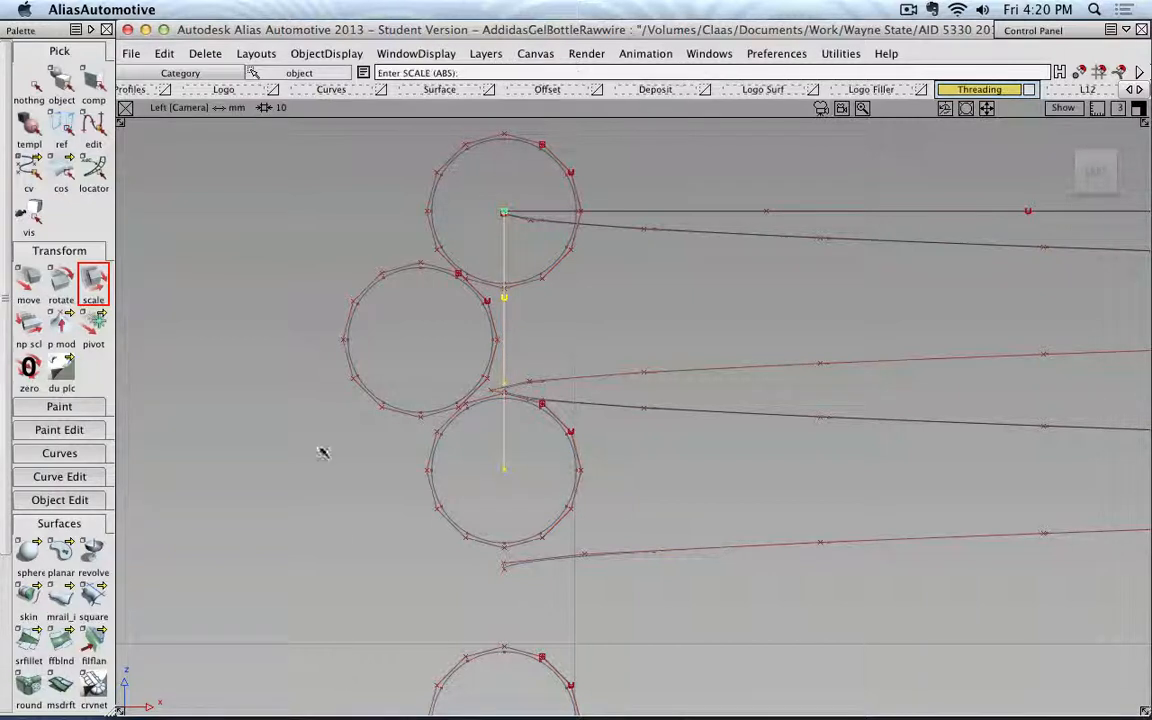
Step: Pull the lowered middle circle aside and place its centre back on the vertical line's lower end
left_click(61, 85)
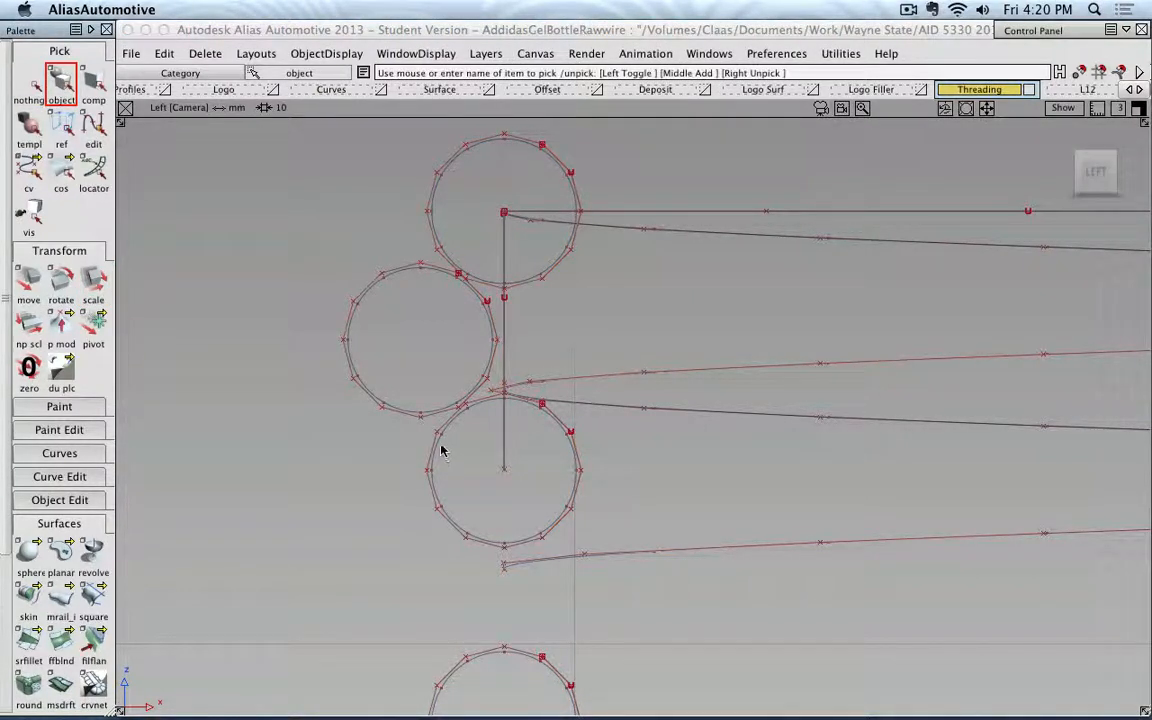
left_click(438, 447)
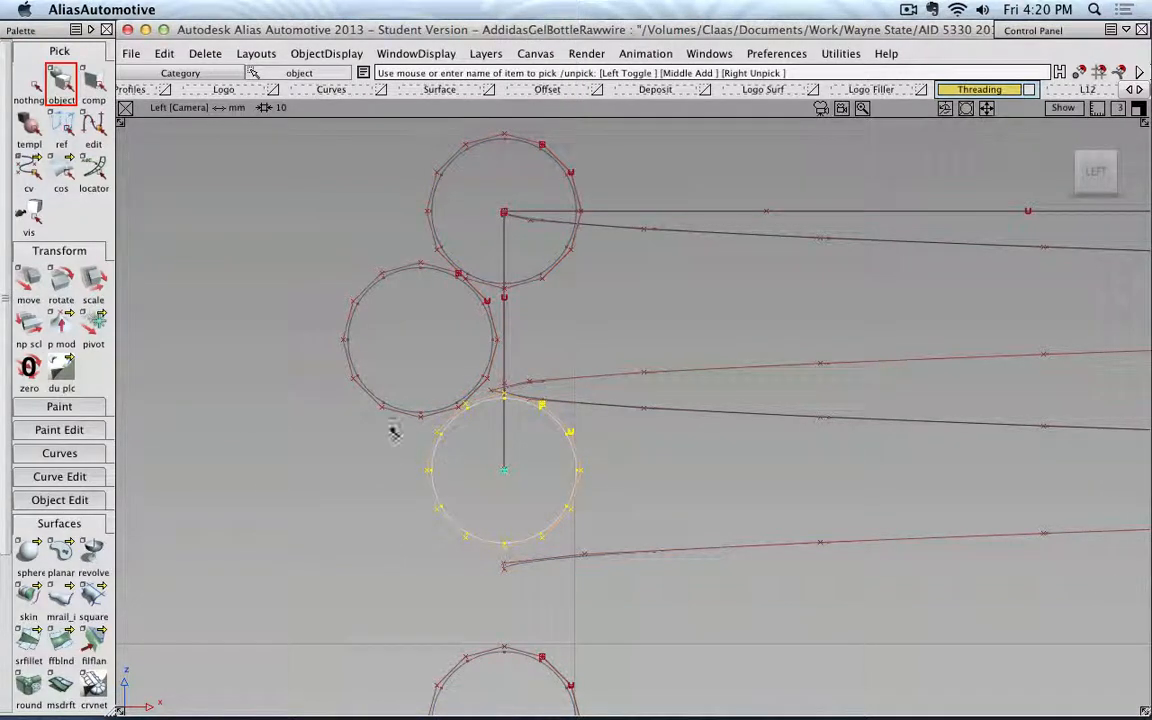
left_click(30, 278)
left_click_drag(432, 455, 282, 502)
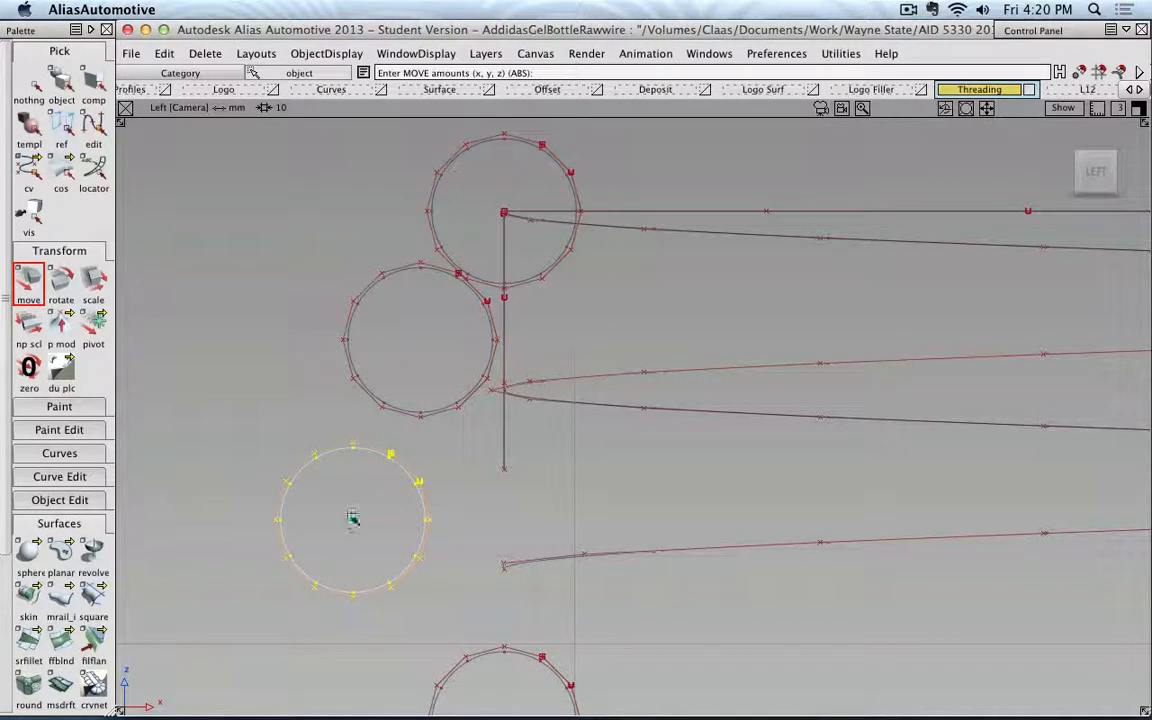
left_click_drag(352, 517, 508, 472)
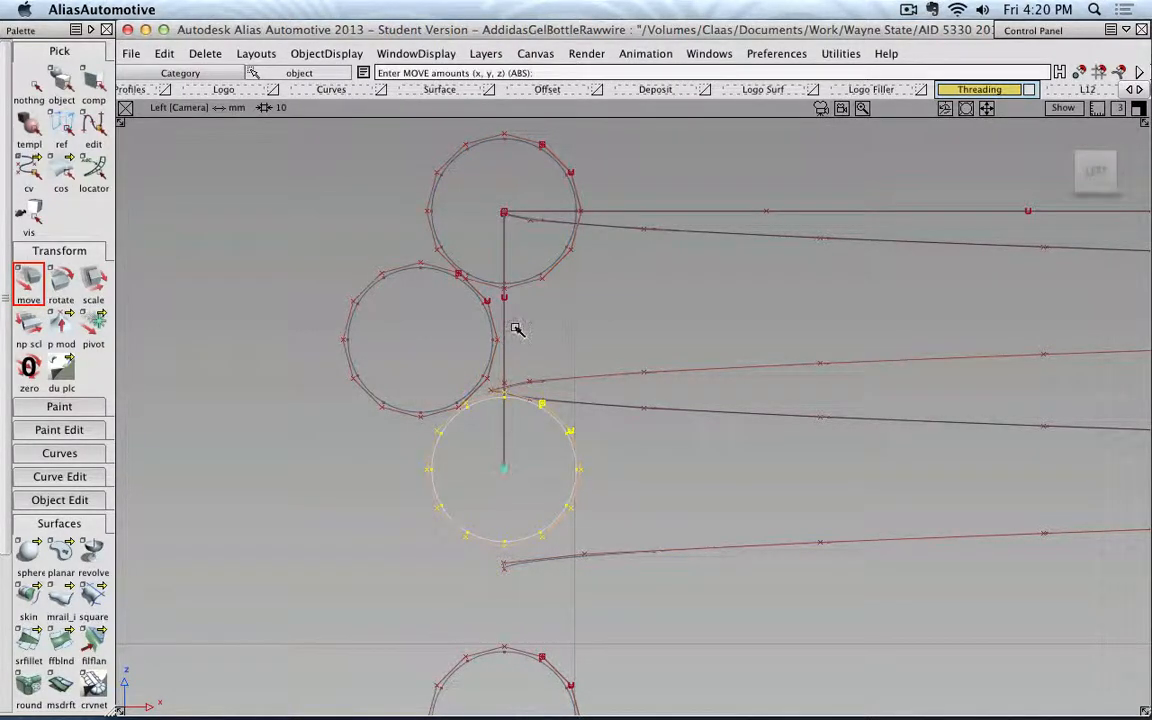
Step: Use curve snap to move the outer duplicate circle horizontally onto the vertical line, then turn curve snap off
right_click_drag(517, 327, 496, 306, "alt+shift")
middle_click_drag(496, 303, 548, 368, "alt+shift")
right_click_drag(548, 368, 545, 368, "alt+shift")
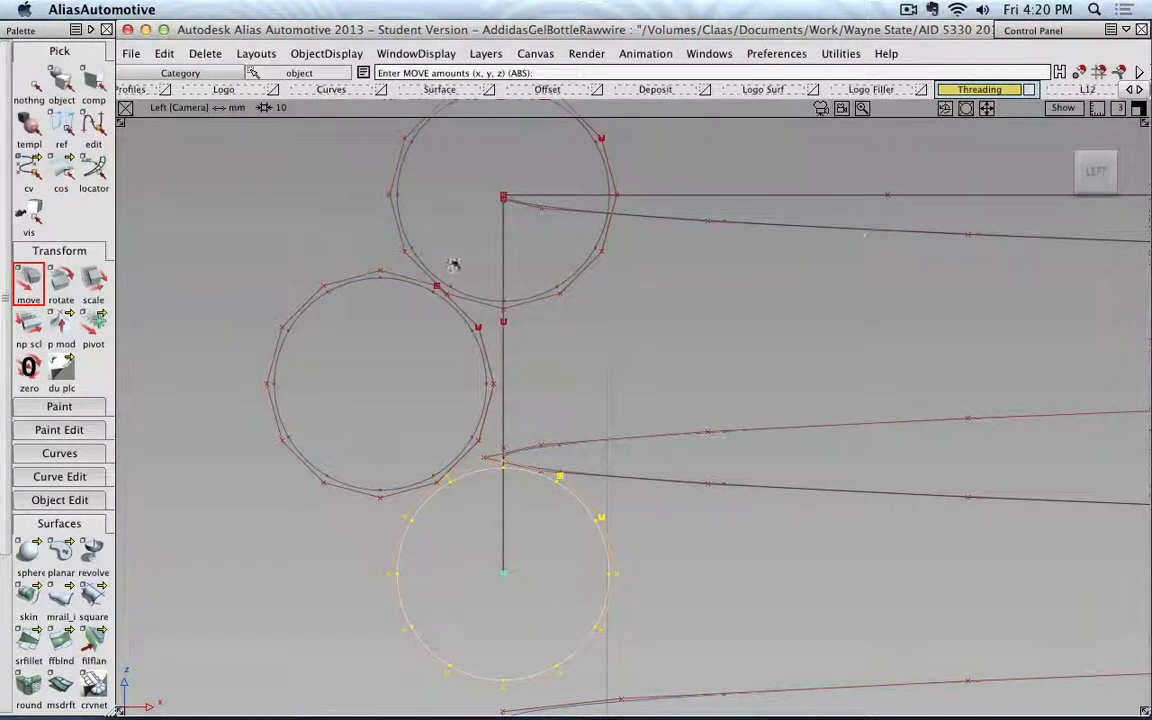
left_click(355, 285)
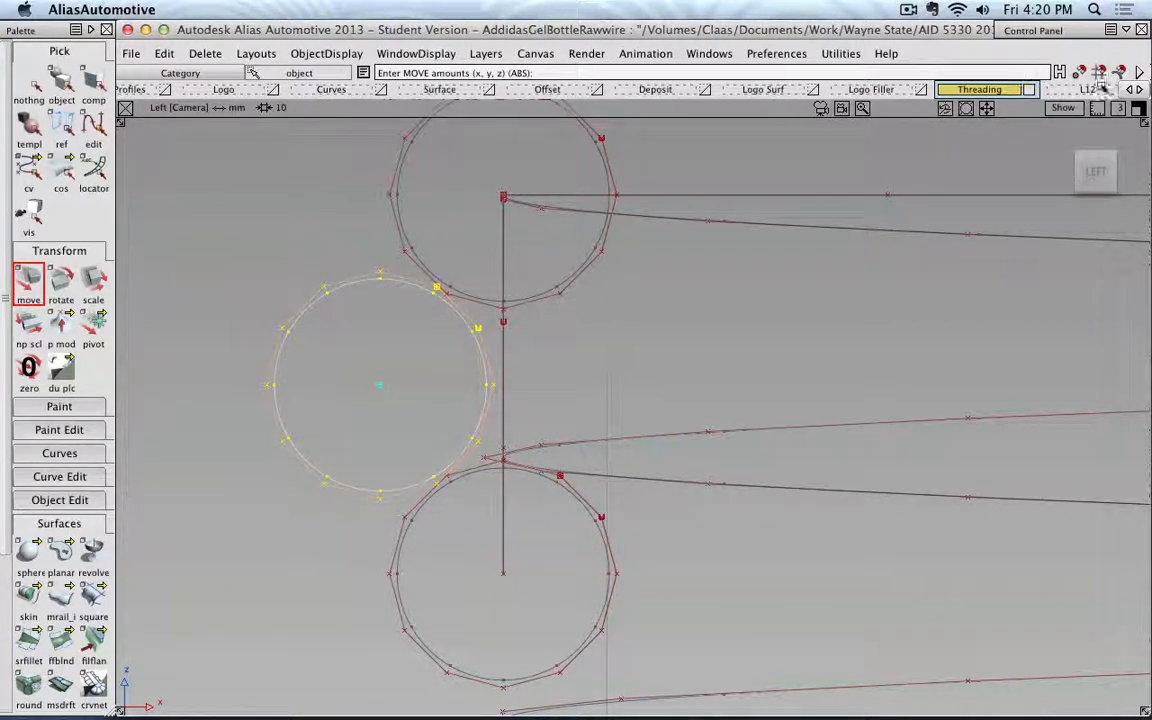
double_click(1122, 75)
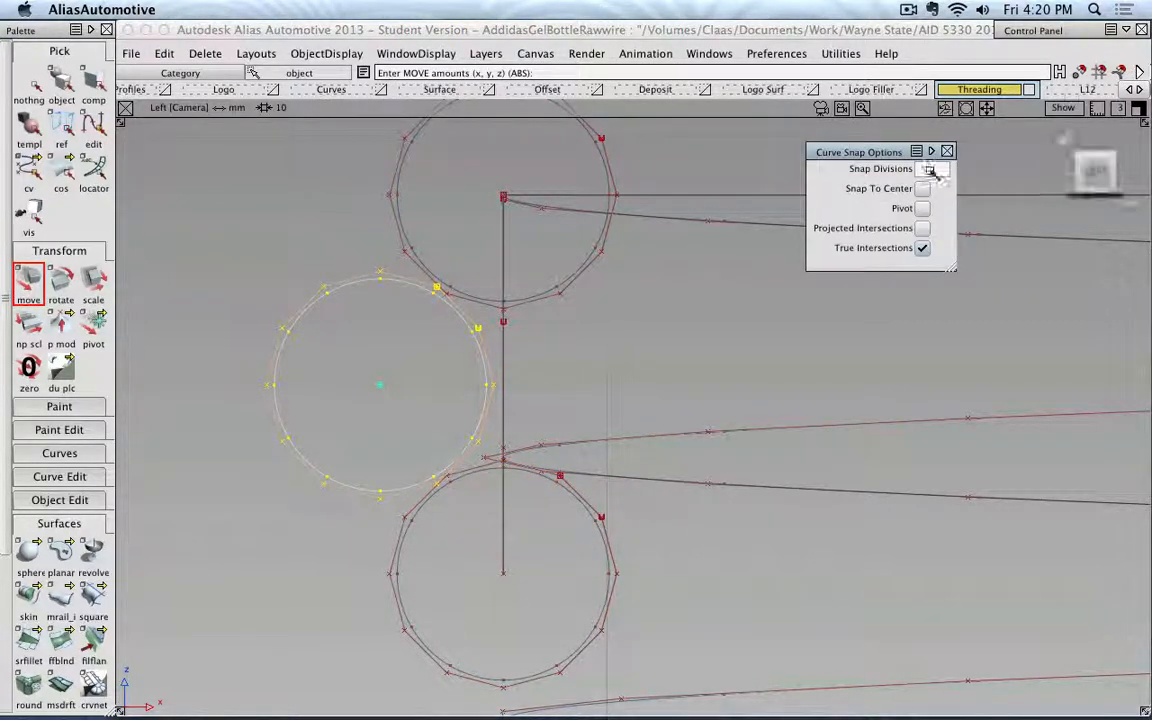
left_click(947, 151)
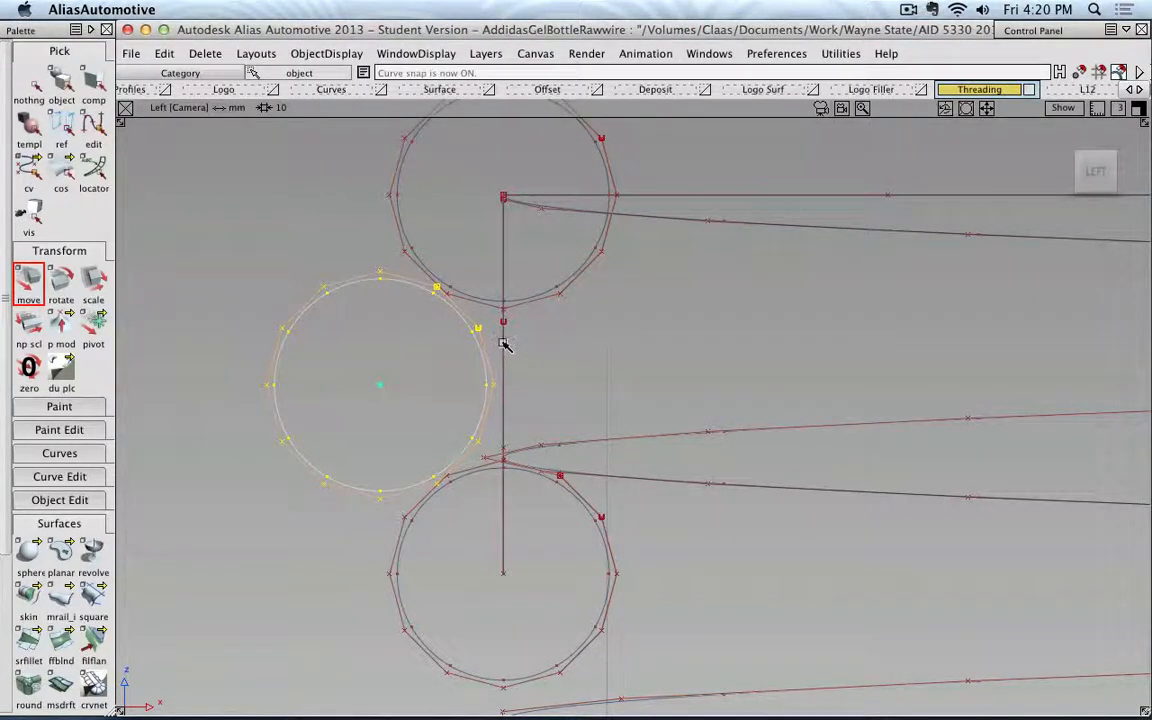
left_click_drag(504, 344, 506, 387)
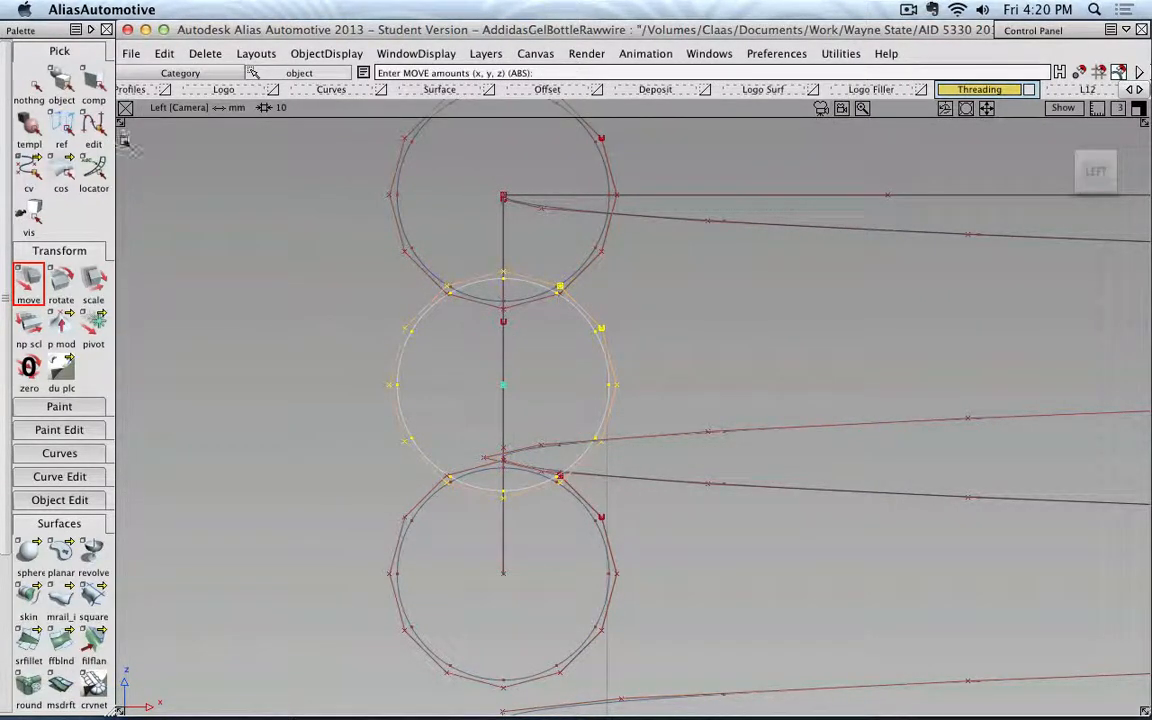
left_click(61, 85)
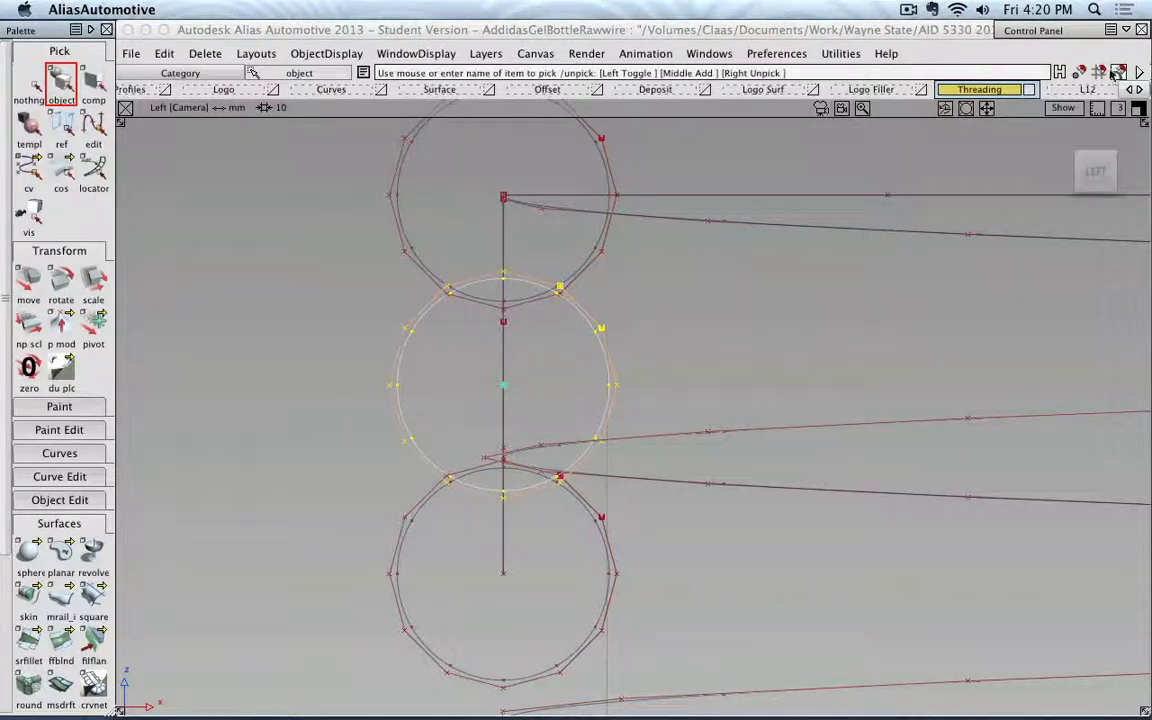
left_click(1115, 75)
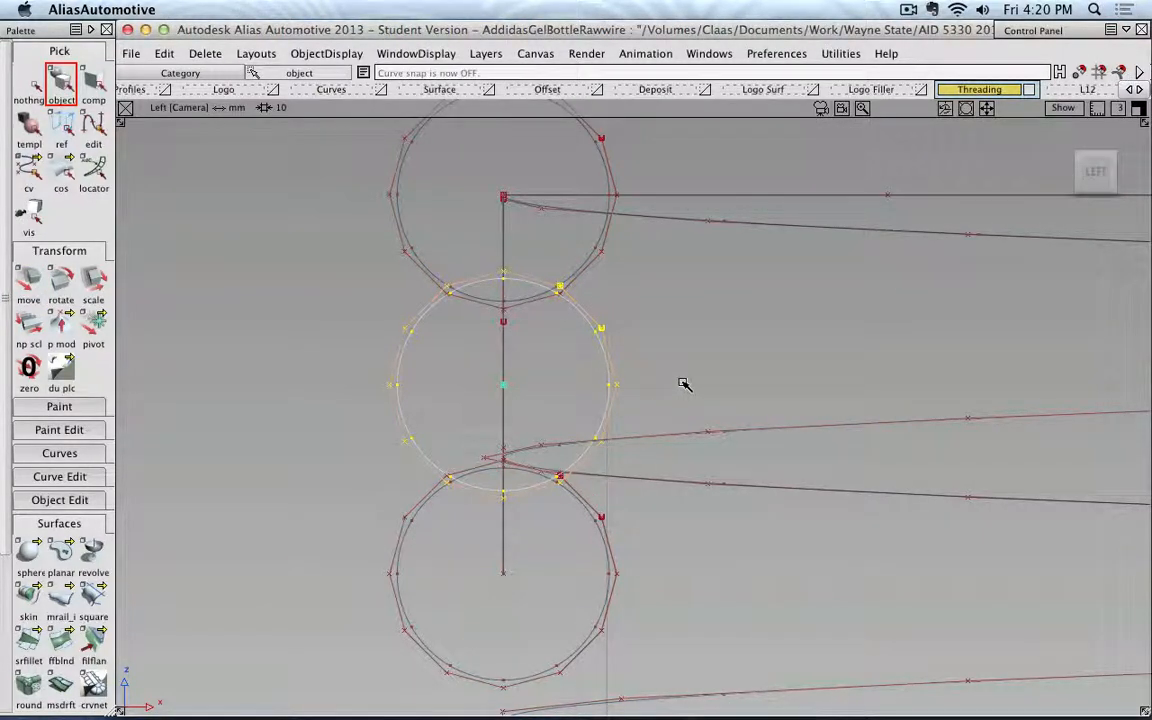
Step: Move the circle centred on the vertical line horizontally outward until its inner edge sits against the line
left_click(30, 282)
left_click_drag(676, 337, 576, 347)
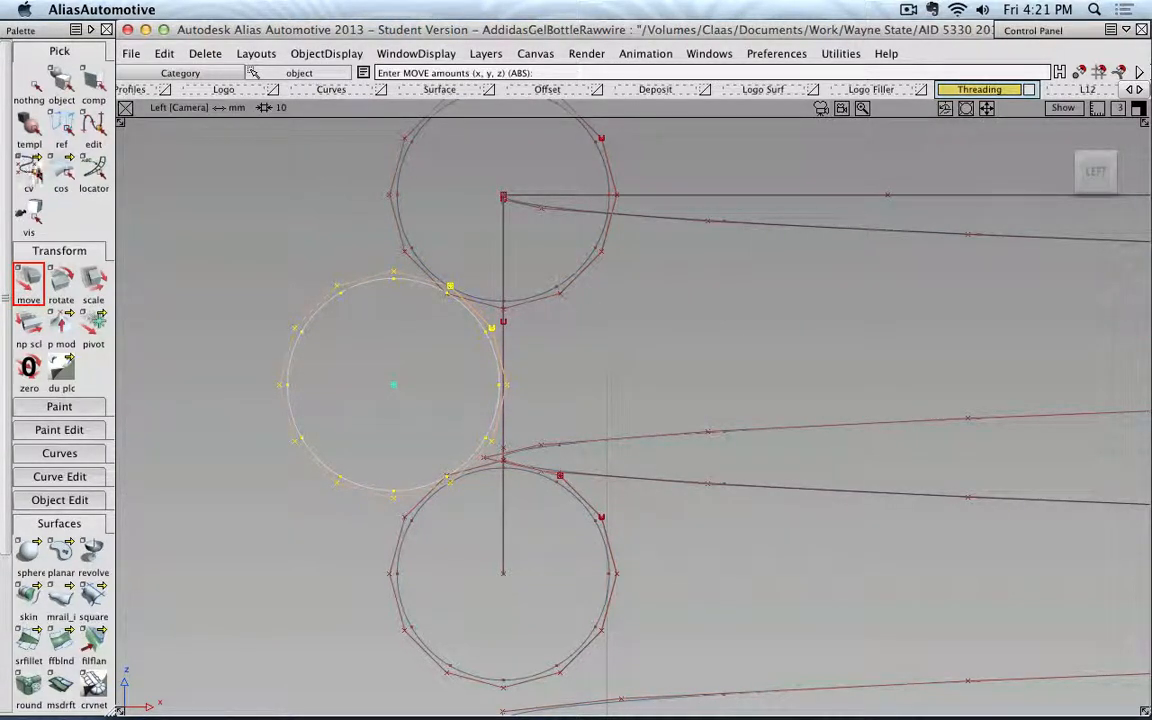
Step: Draw a vertical edit-point check line from the top of the offset circle past the upper circle's side, and delete it
left_click(59, 453)
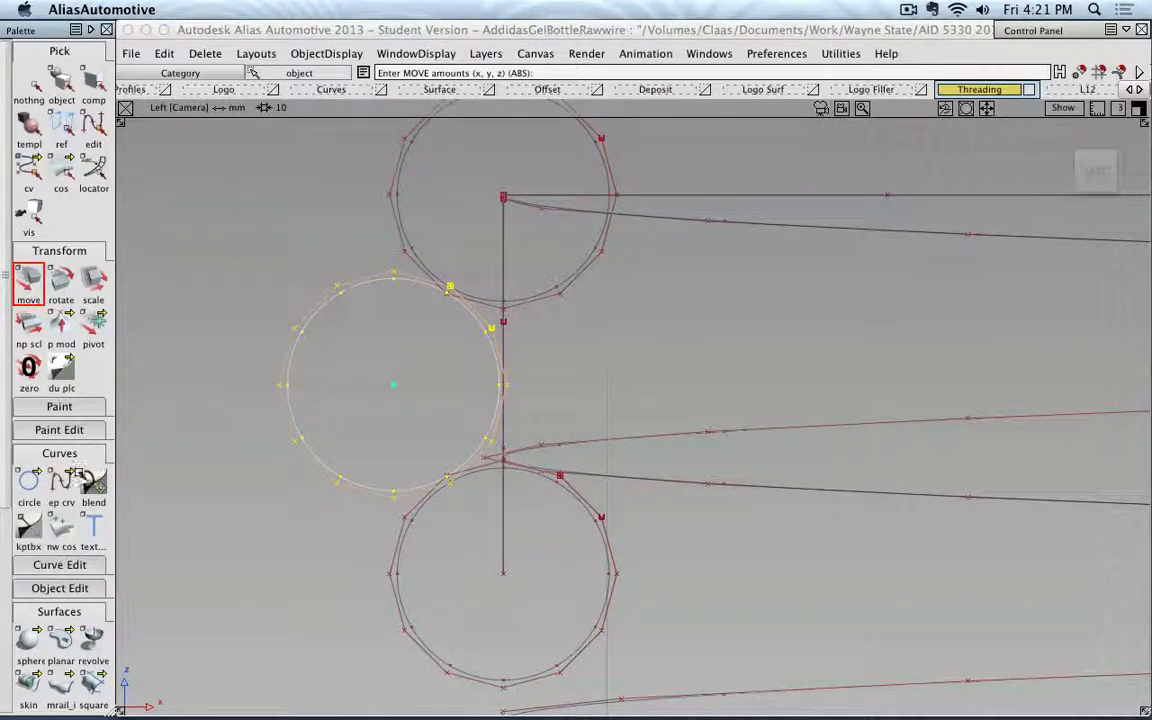
left_click(61, 484)
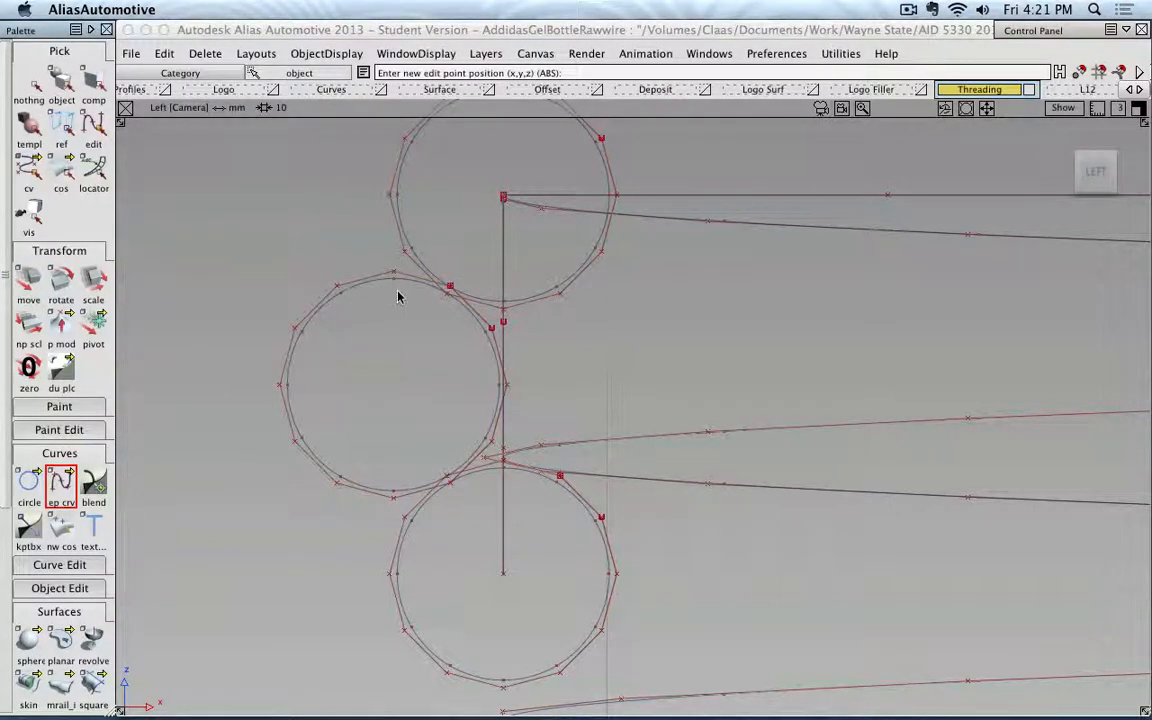
middle_click_drag(410, 336, 414, 460, "alt+shift")
left_click(398, 412)
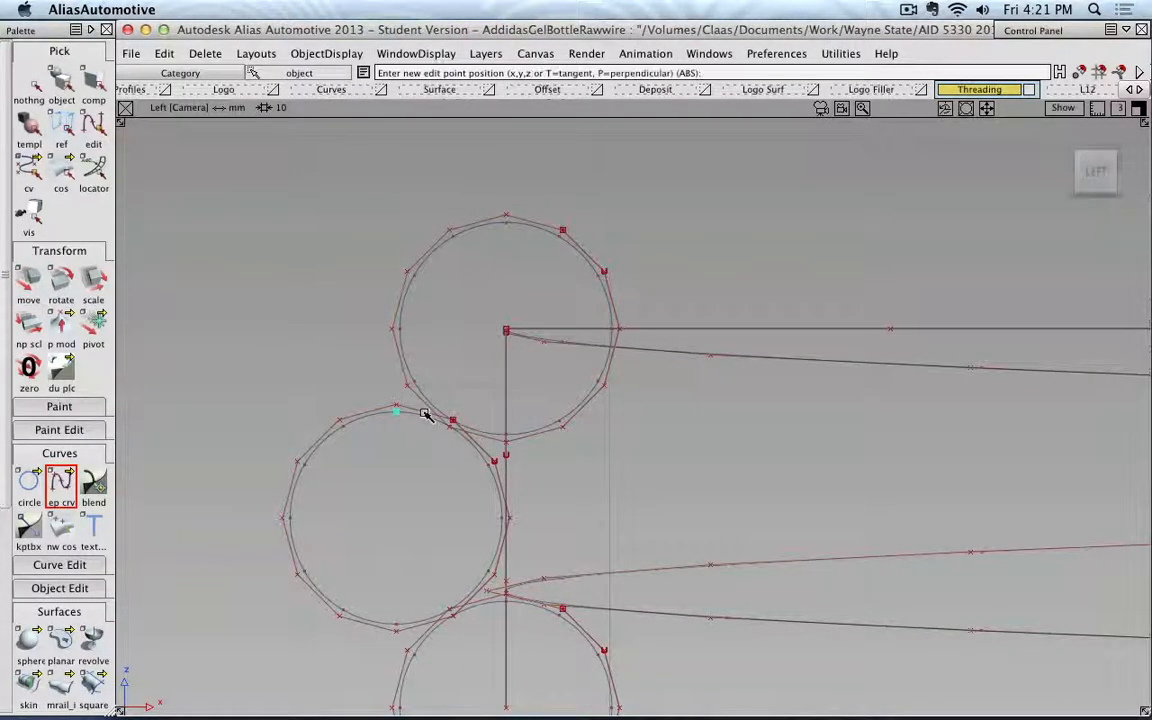
left_click_drag(370, 352, 368, 262)
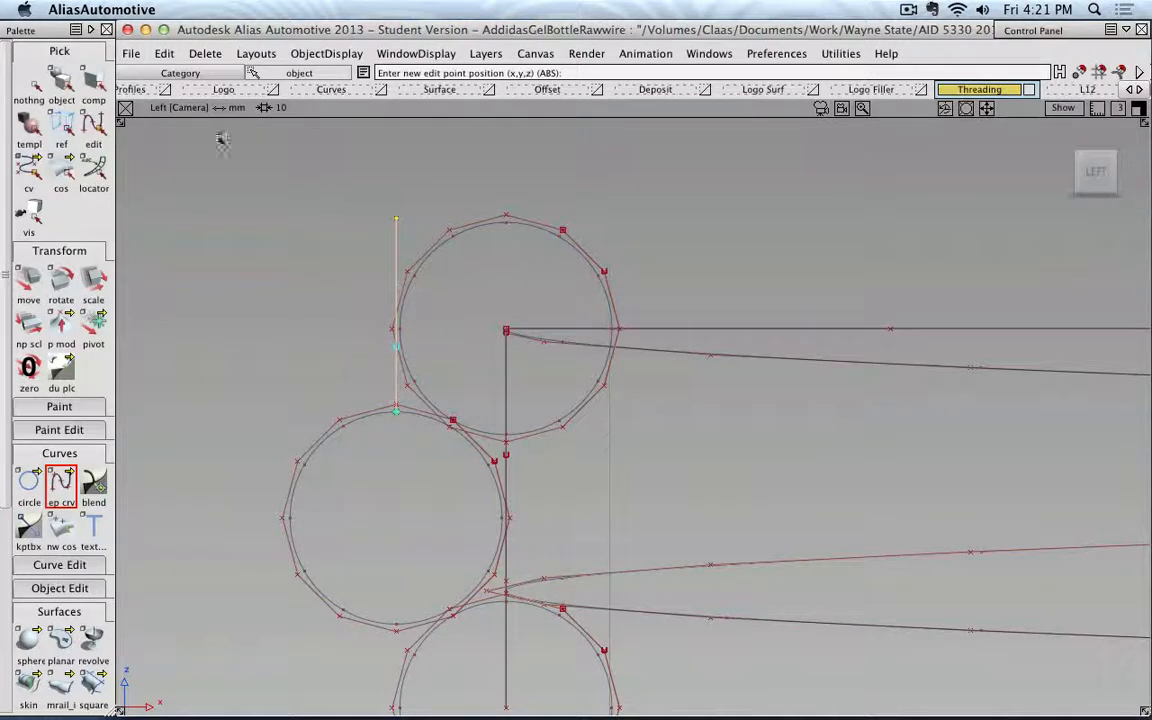
left_click(61, 82)
left_click(396, 238)
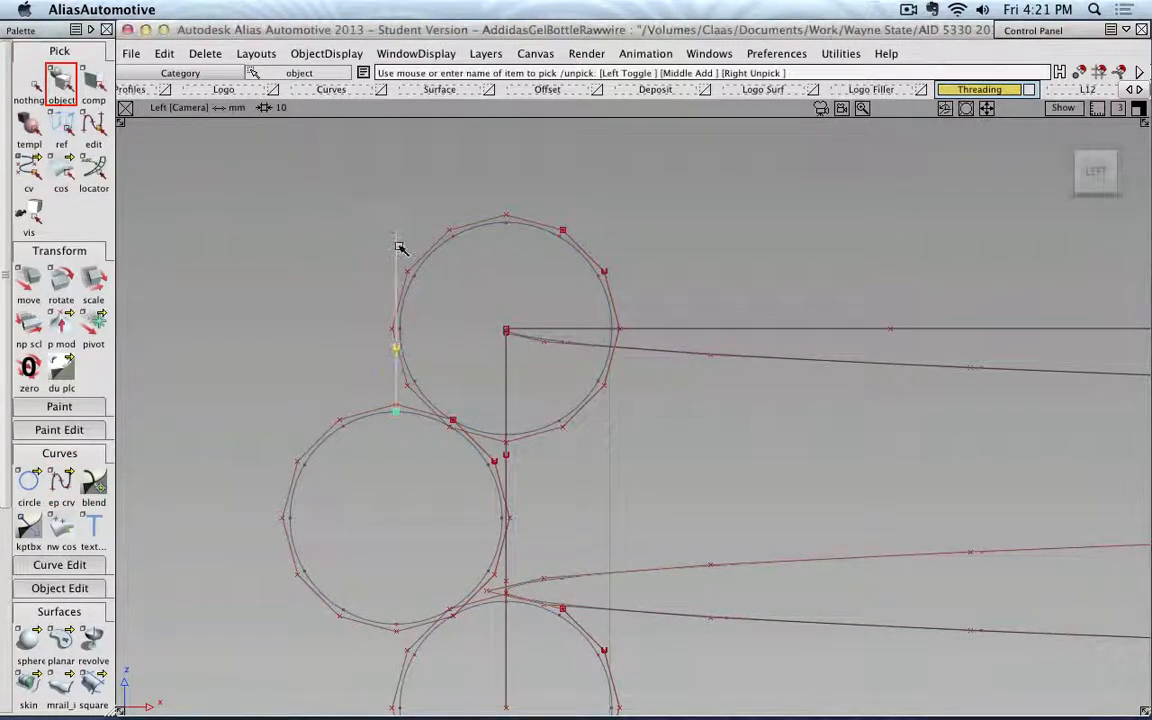
key("Delete")
left_click(500, 416)
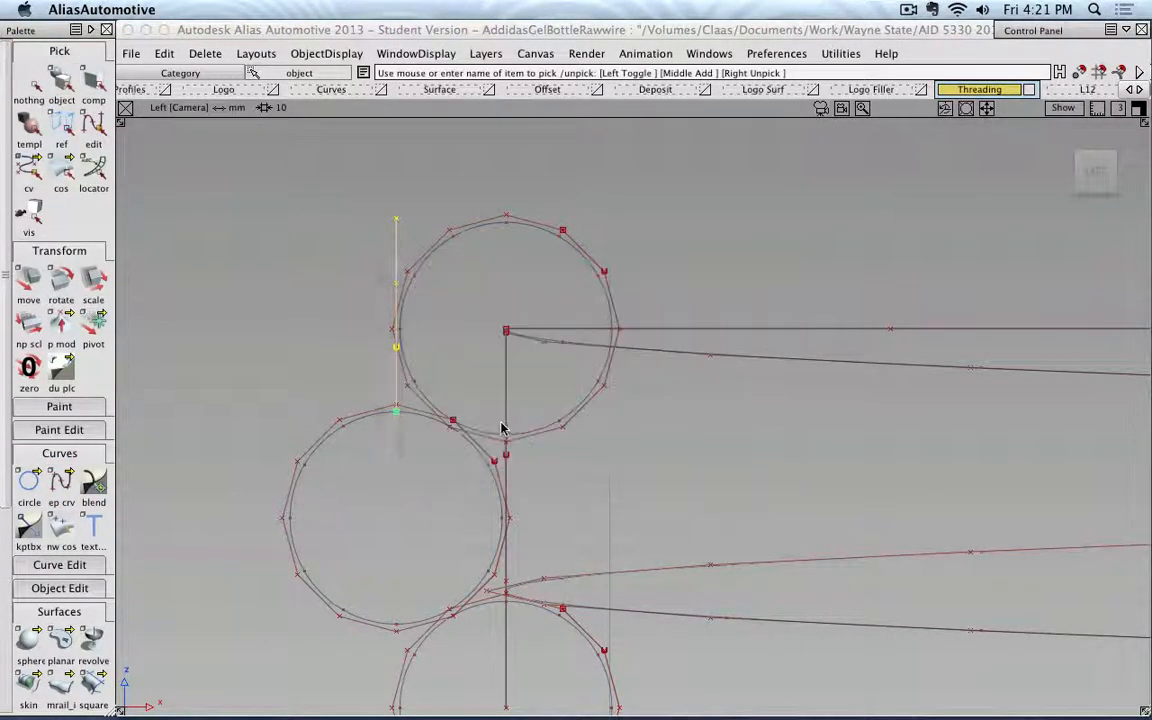
Step: Move the offset circle outward by about 0.035 to bring its hull onto the vertical line, and nudge it up against the upper circle
left_click(421, 416)
middle_click_drag(553, 468, 558, 445, "alt+shift")
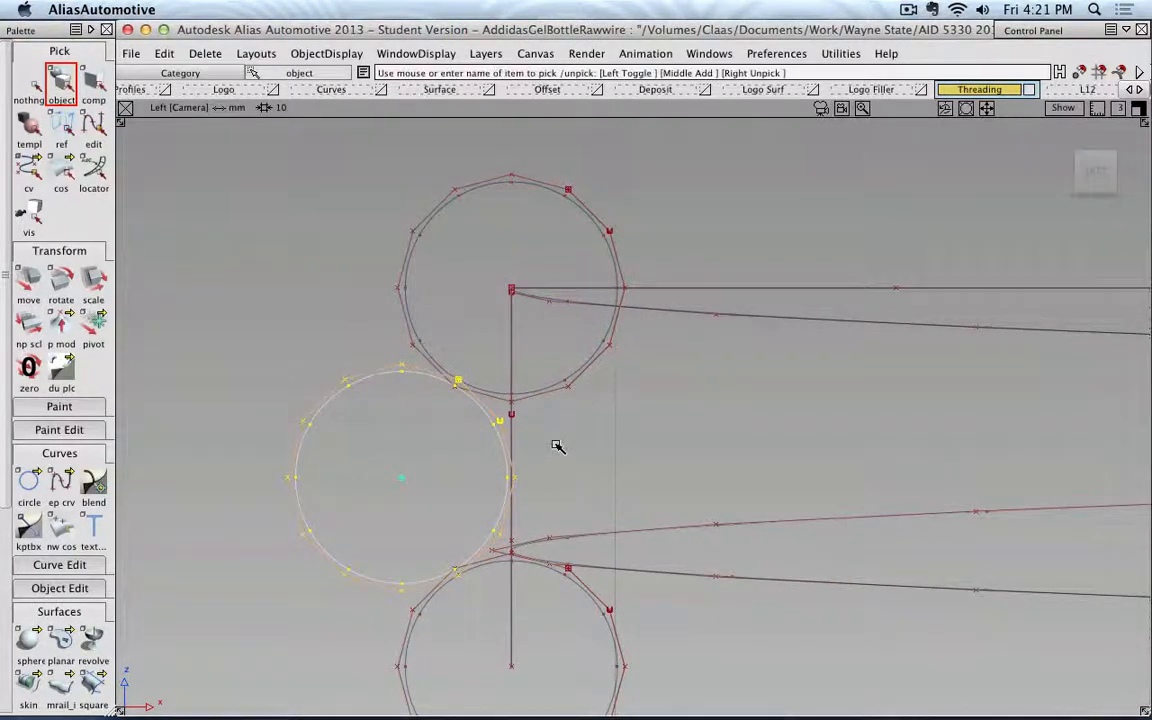
scroll(556, 445, "up", 3)
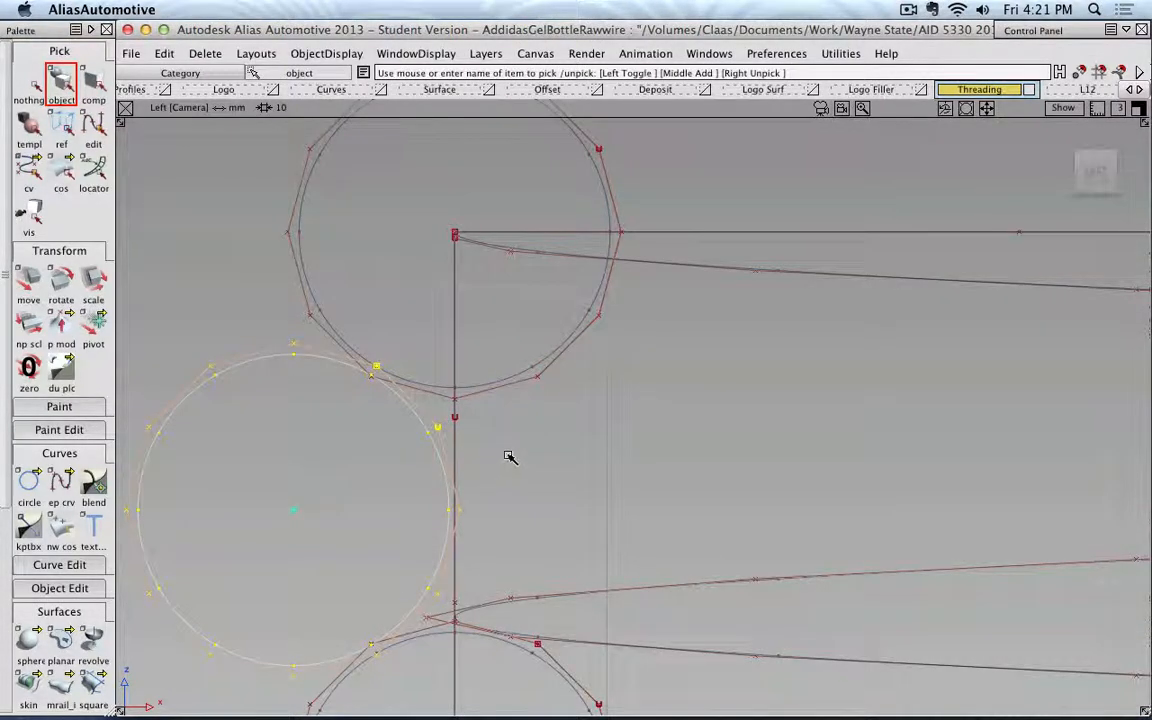
left_click(29, 280)
middle_click_drag(490, 435, 495, 429)
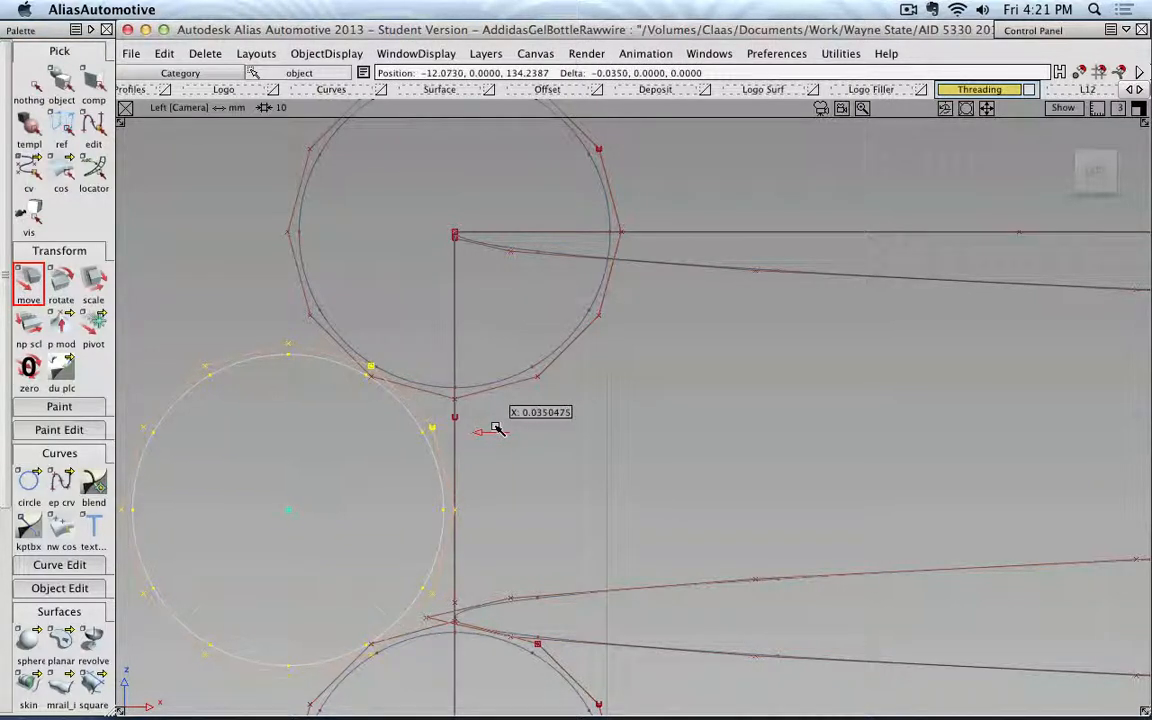
right_click_drag(432, 465, 506, 461)
Step: Raise the lower circle on the vertical line until it meets the underside of the offset circle
left_click(468, 631)
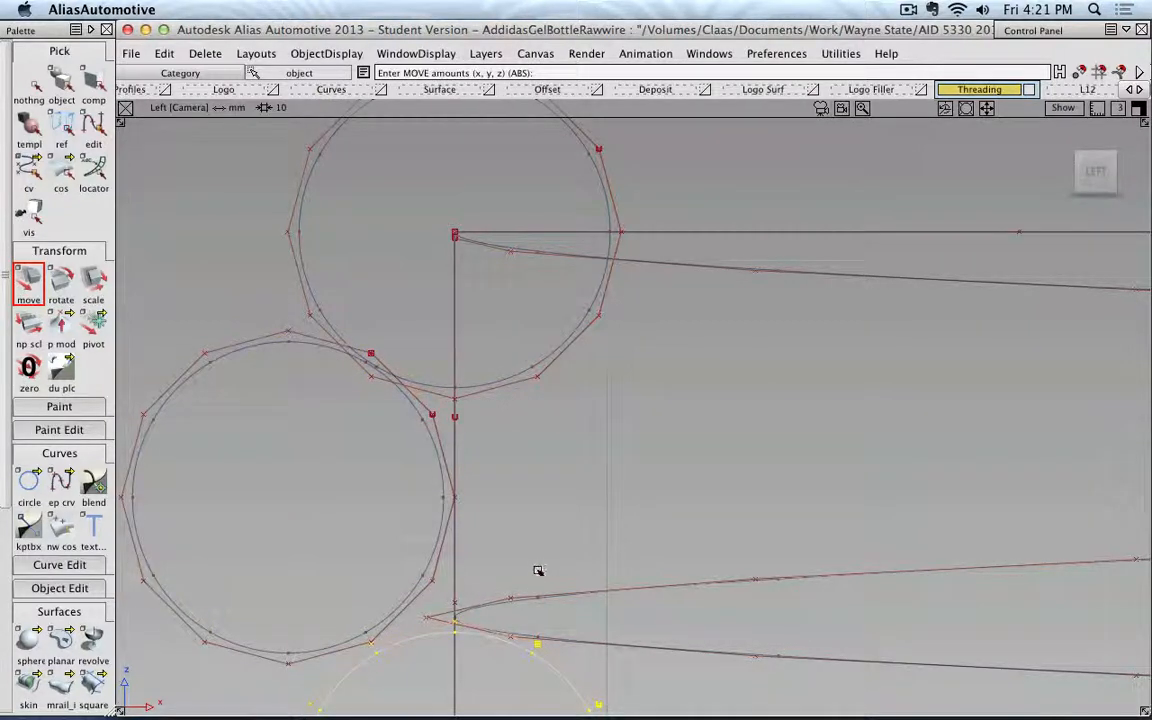
right_click_drag(538, 570, 541, 543)
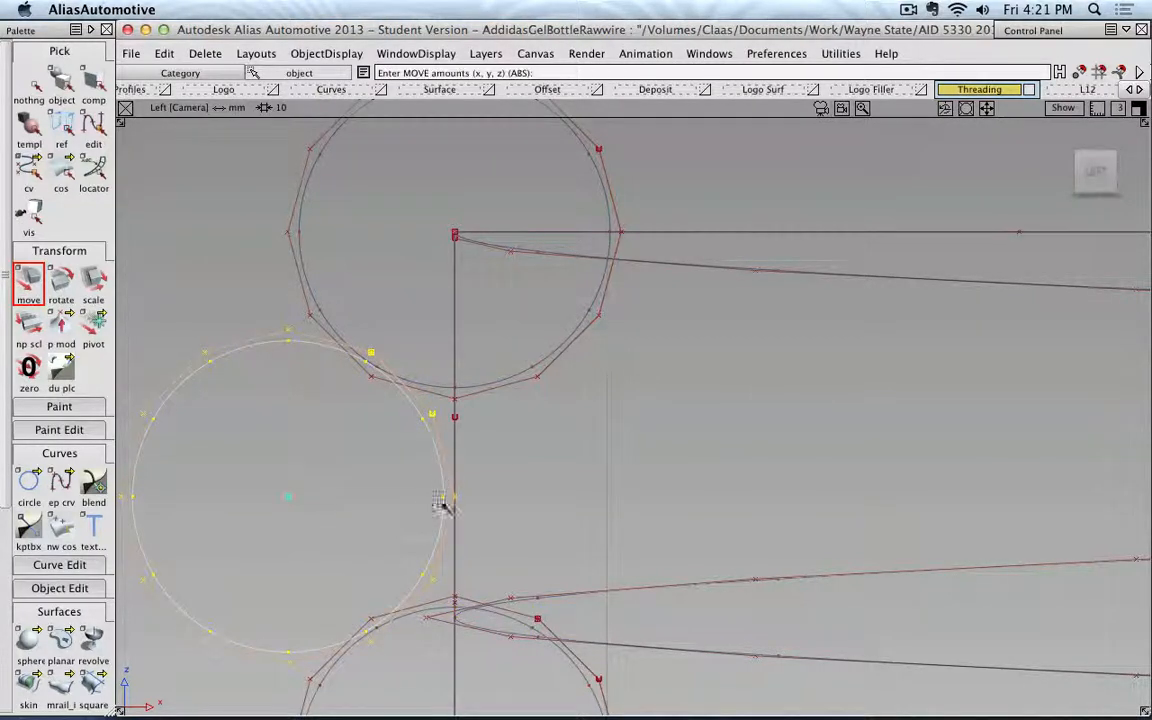
left_click(515, 474)
Step: Recheck the offset circle's alignment with a vertical edit-point line drawn up from its top, and delete the line
left_click(61, 483)
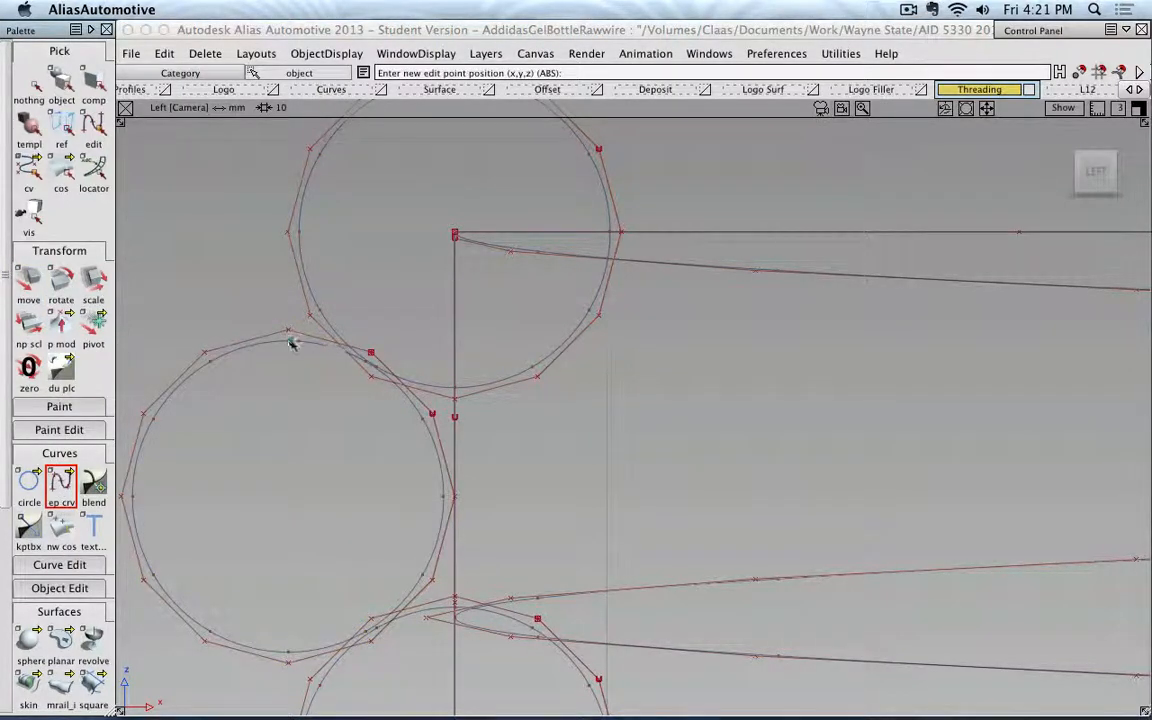
left_click(292, 343)
middle_click_drag(383, 320, 410, 433, "alt+shift")
middle_click_drag(262, 400, 280, 259)
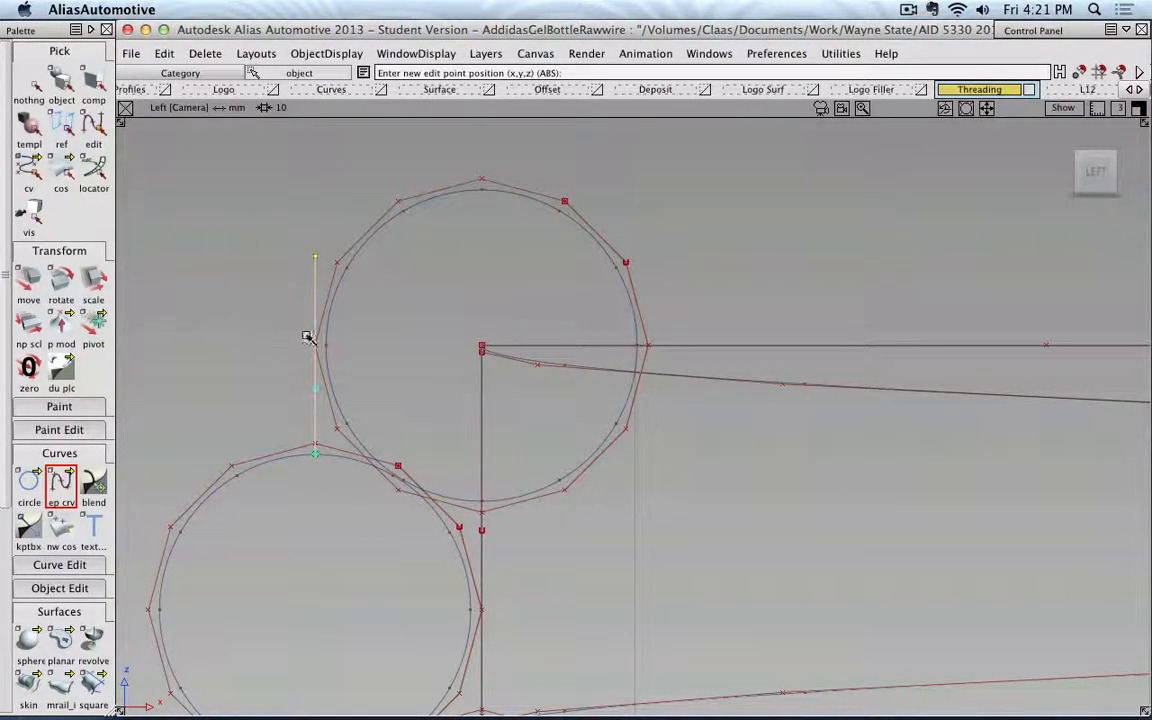
left_click(61, 84)
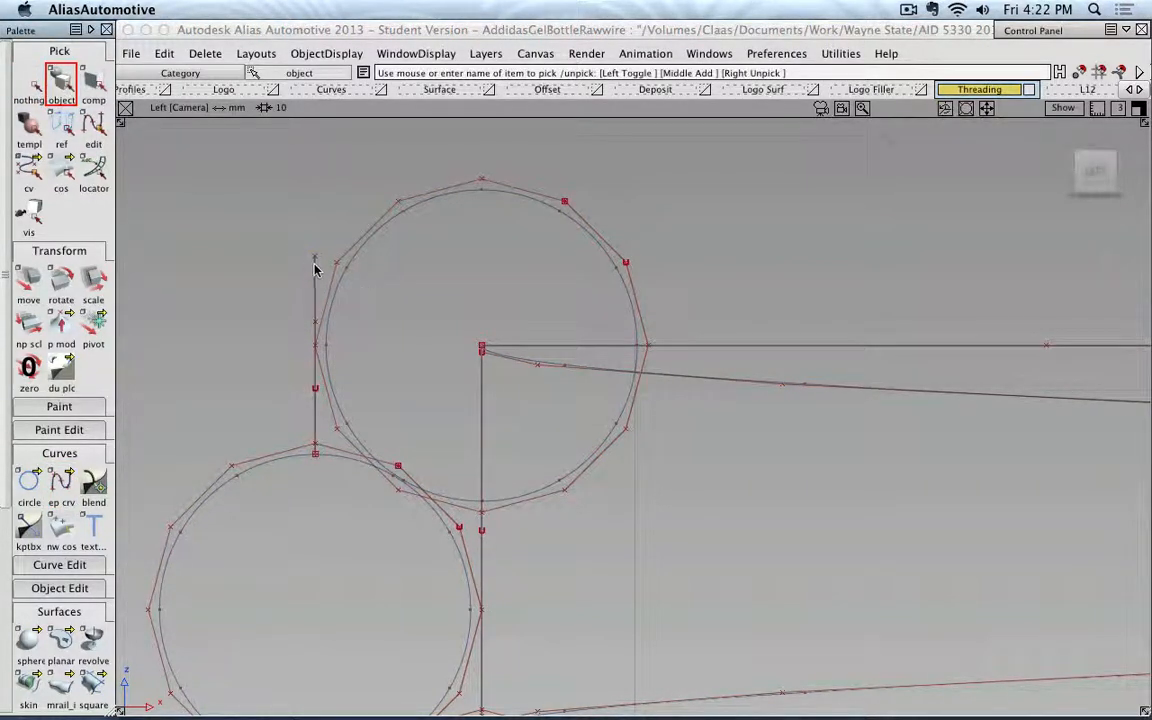
left_click(313, 295)
key("Delete")
left_click(466, 416)
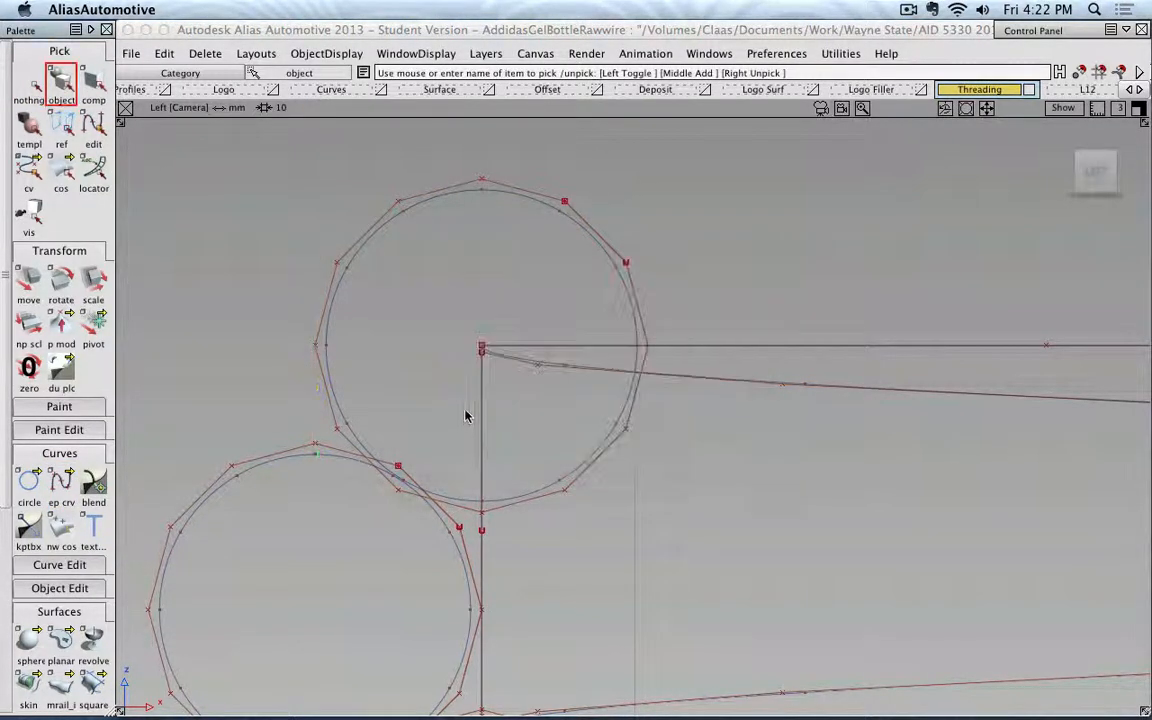
Step: Scale the vertical line vertically so its lower end meets the centre of the raised lower circle
right_click_drag(465, 414, 483, 406, "alt+shift")
middle_click_drag(542, 428, 537, 345, "alt+shift")
right_click_drag(568, 497, 540, 553, "alt+shift")
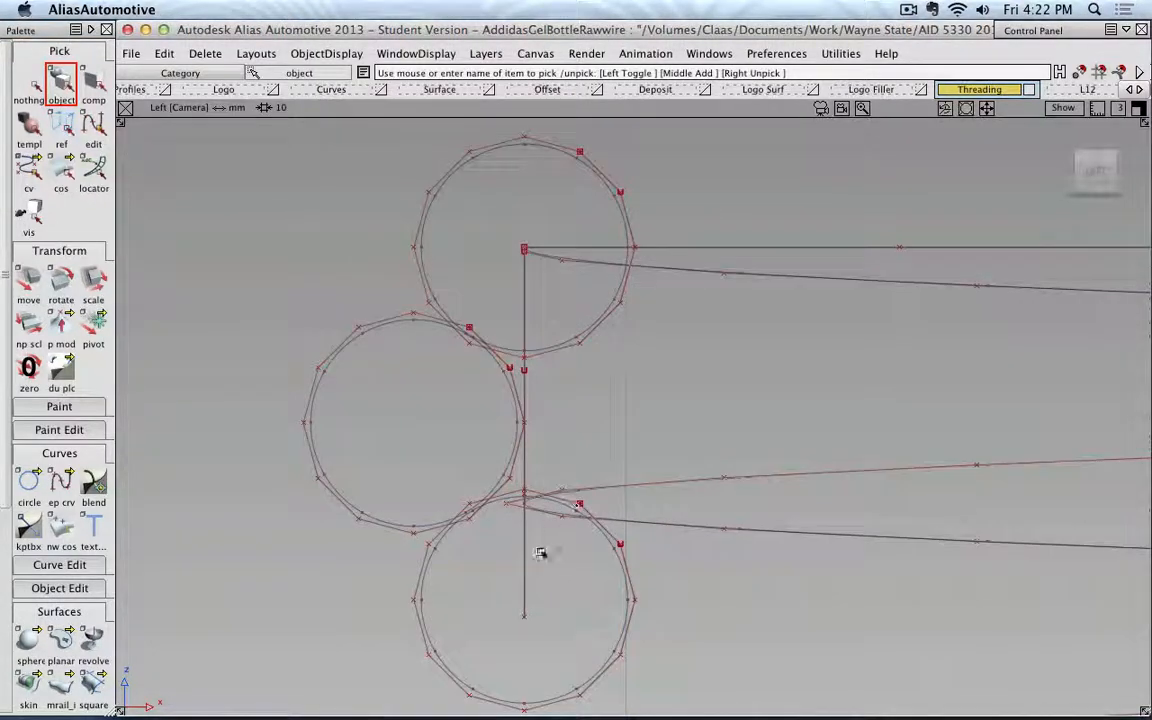
left_click(524, 556)
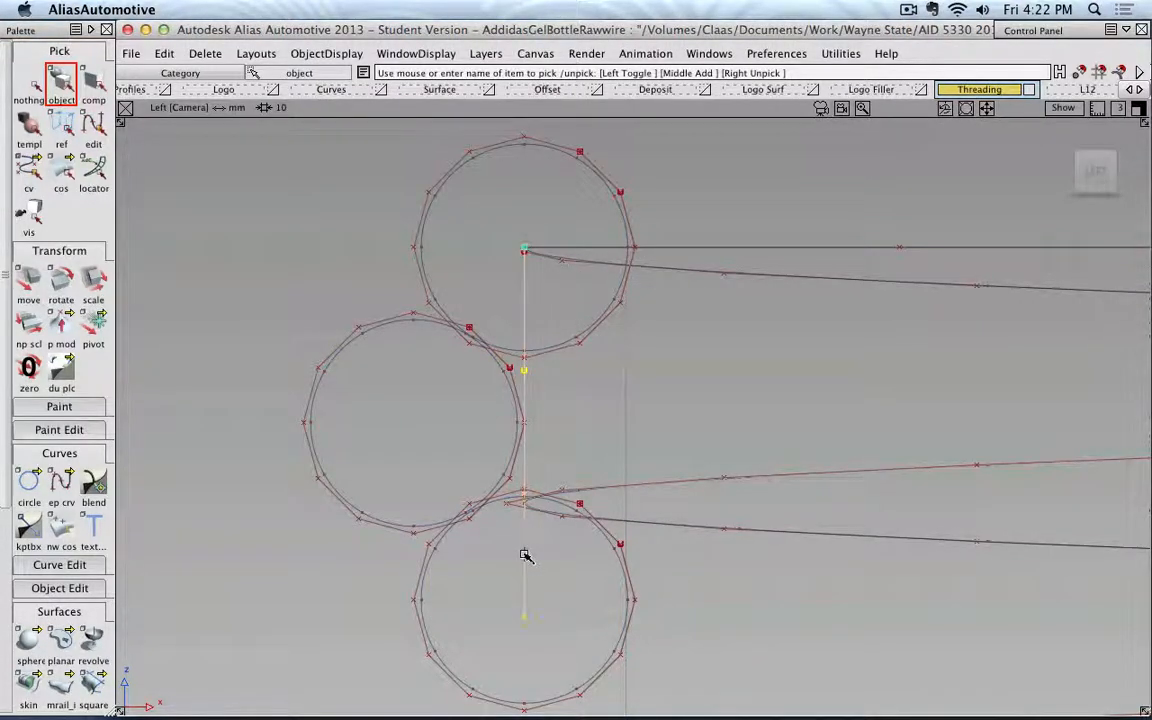
left_click(33, 280)
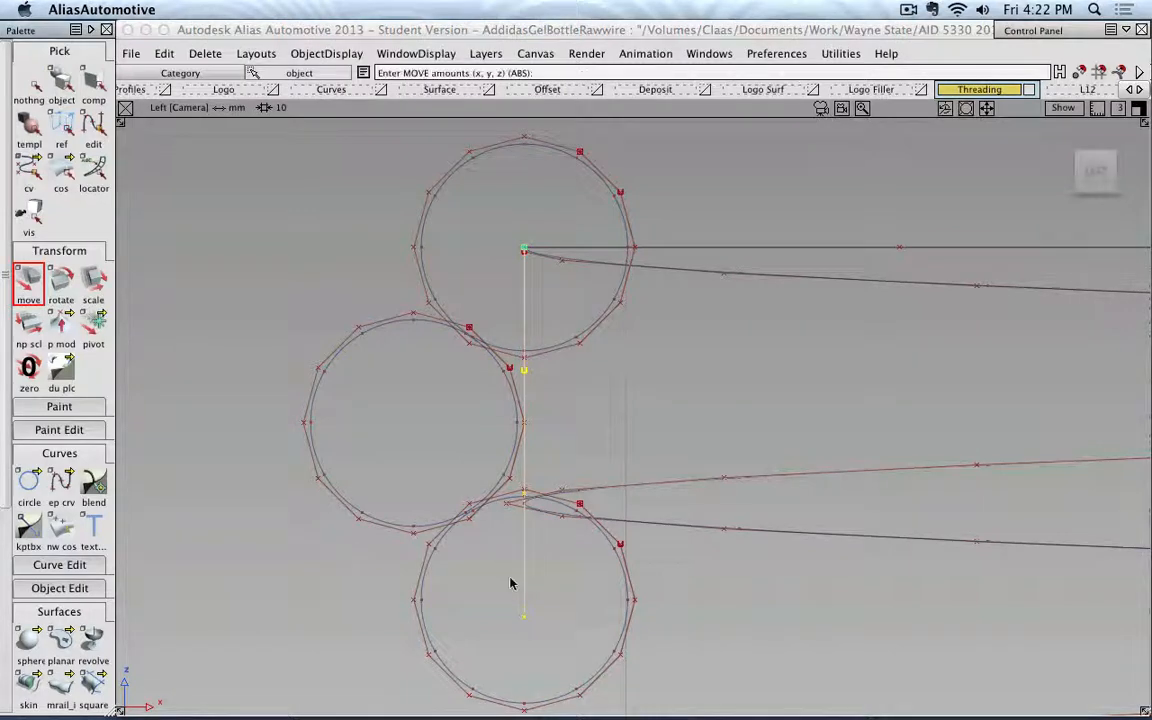
right_click_drag(508, 553, 509, 584, "alt+shift")
middle_click_drag(519, 563, 523, 380, "alt+shift")
left_click(90, 275)
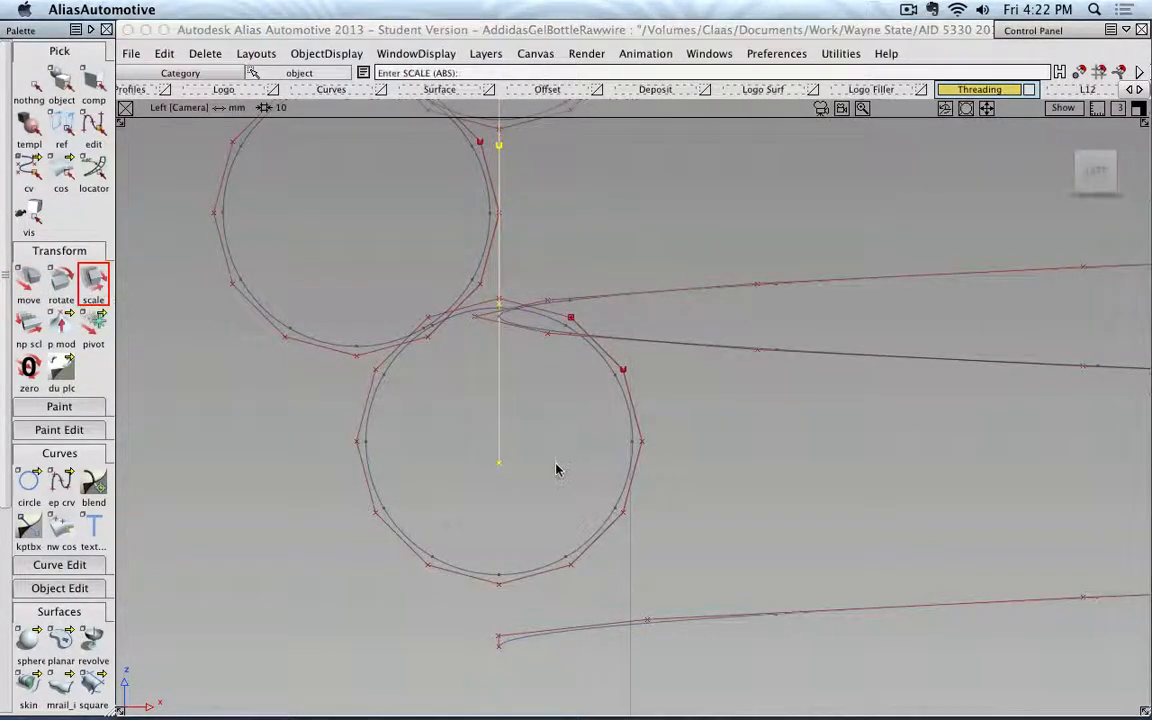
left_click_drag(555, 470, 556, 486)
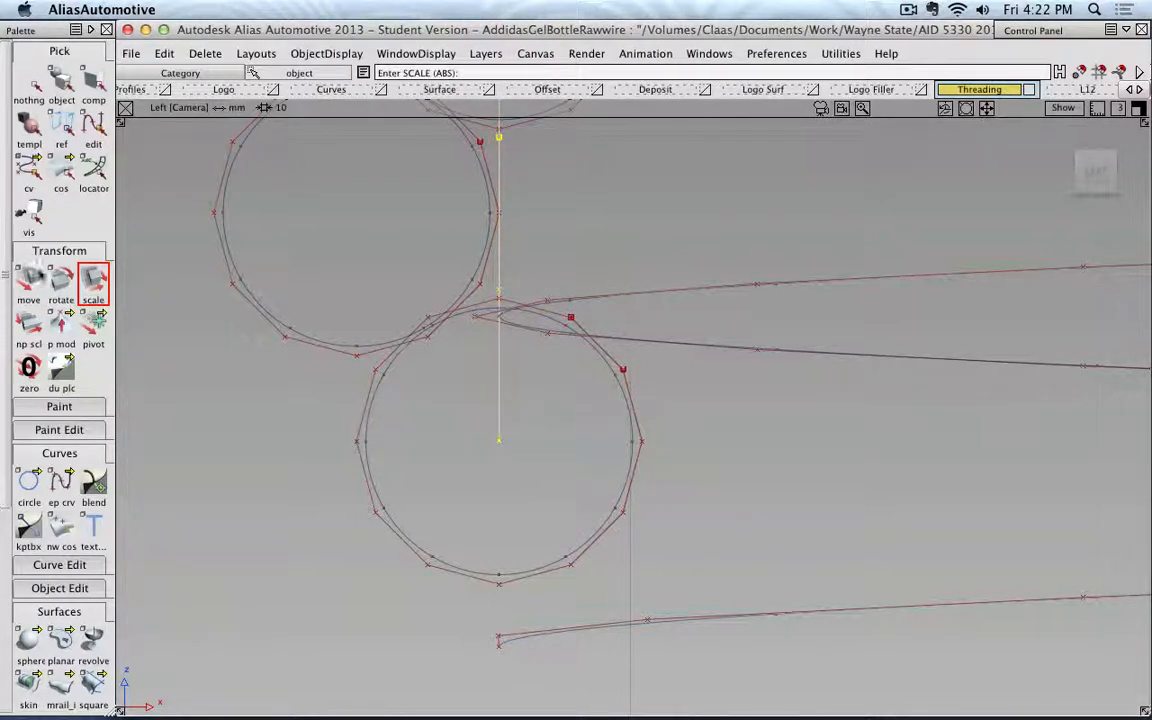
Step: Place the centre of the raised lower circle exactly on the vertical line's lower end
left_click(34, 88)
left_click(366, 452)
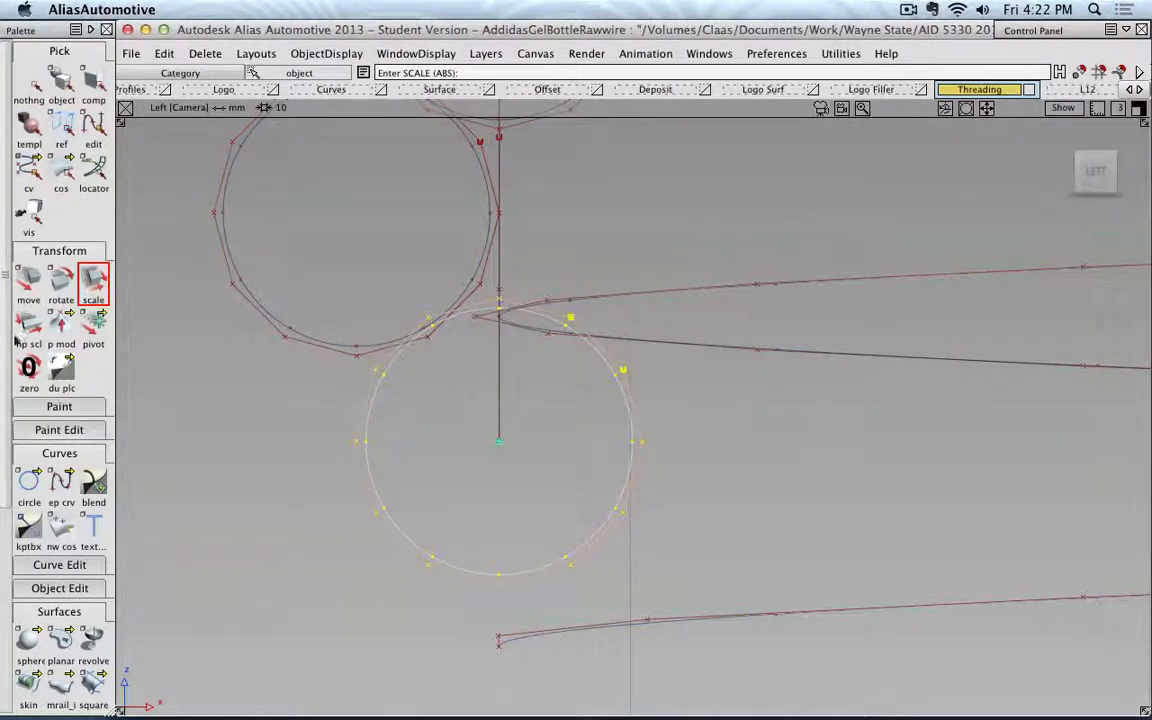
left_click(28, 280)
left_click_drag(486, 479, 494, 452)
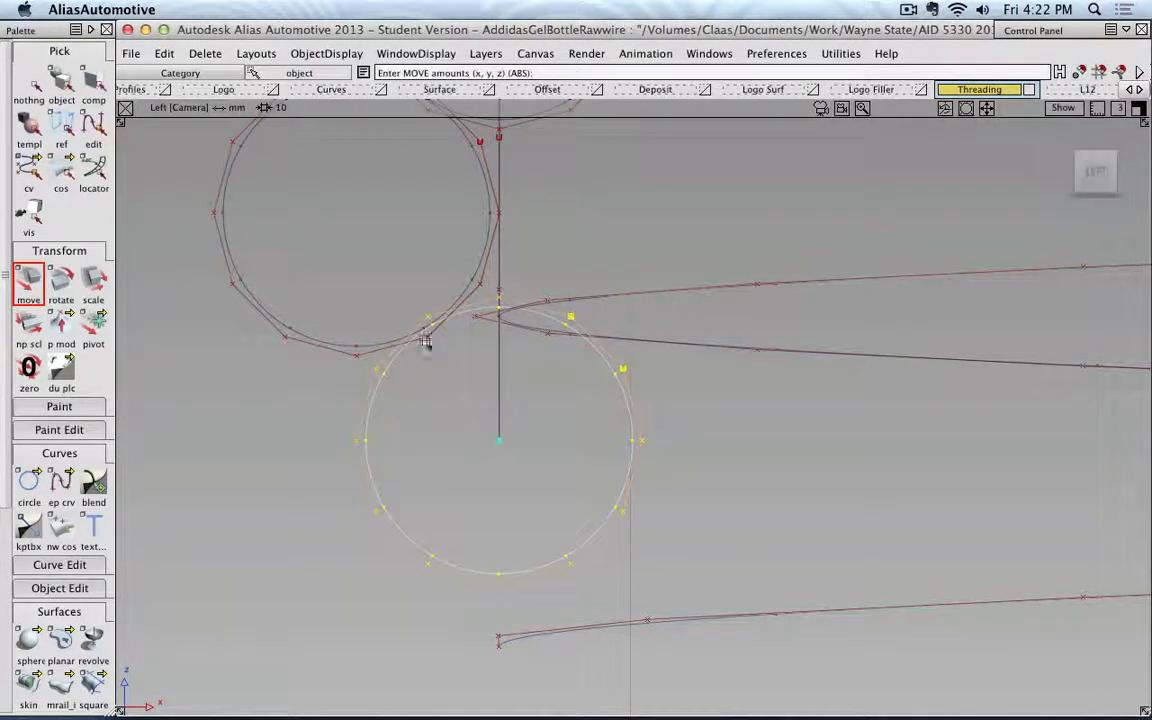
Step: Delete the offset spacing circle beside the vertical line
left_click_drag(427, 334, 455, 452, "alt+shift")
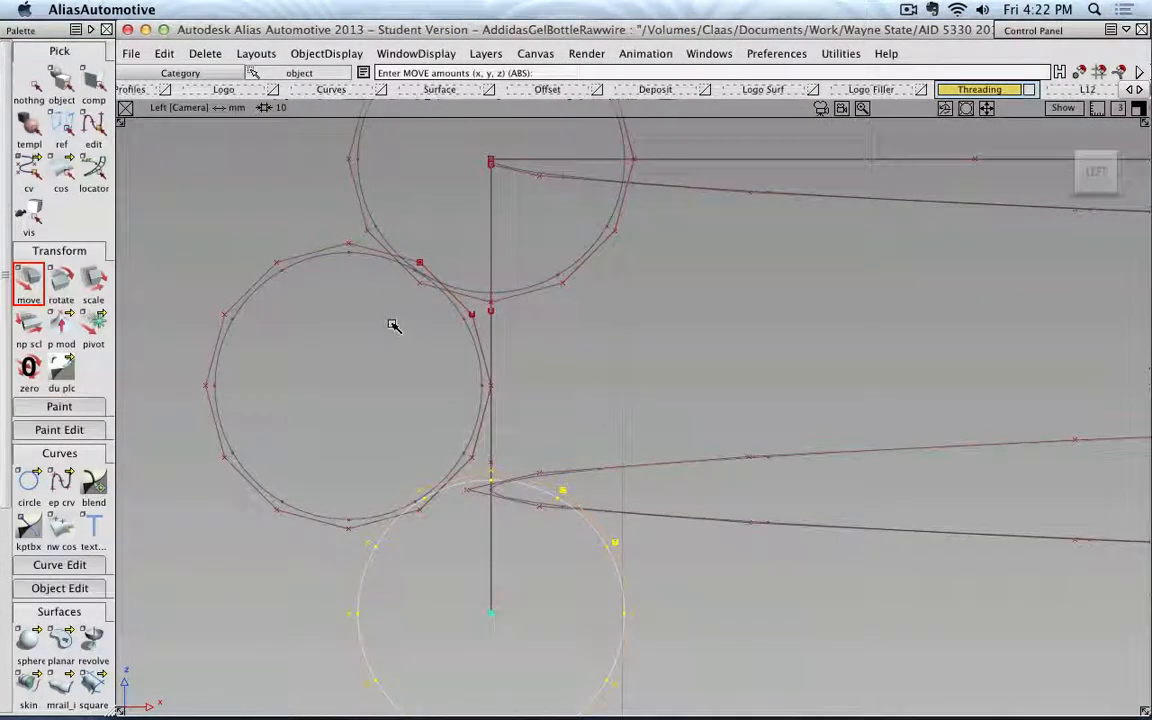
left_click(29, 85)
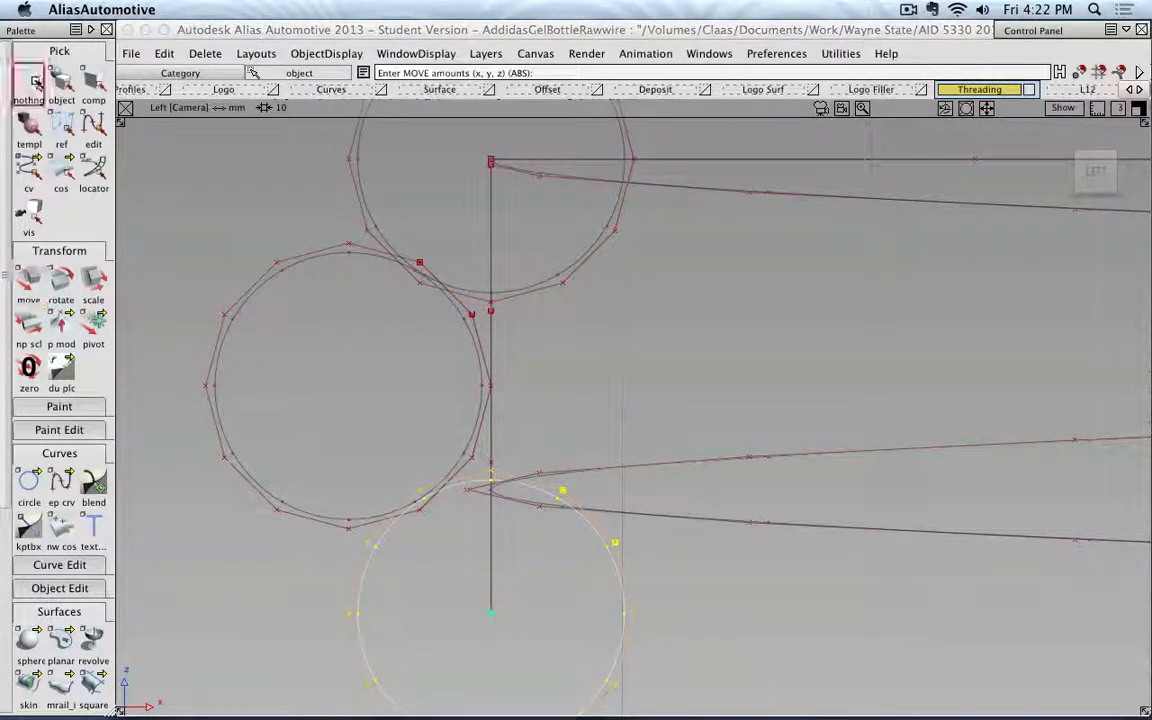
left_click(298, 264)
key("Delete")
left_click(485, 412)
Step: Copy and paste the vertical line, and place the copy's upper end on the middle circle's centre
right_click_drag(488, 412, 586, 378, "alt+shift")
middle_click_drag(612, 478, 568, 363, "alt+shift")
left_click(524, 303)
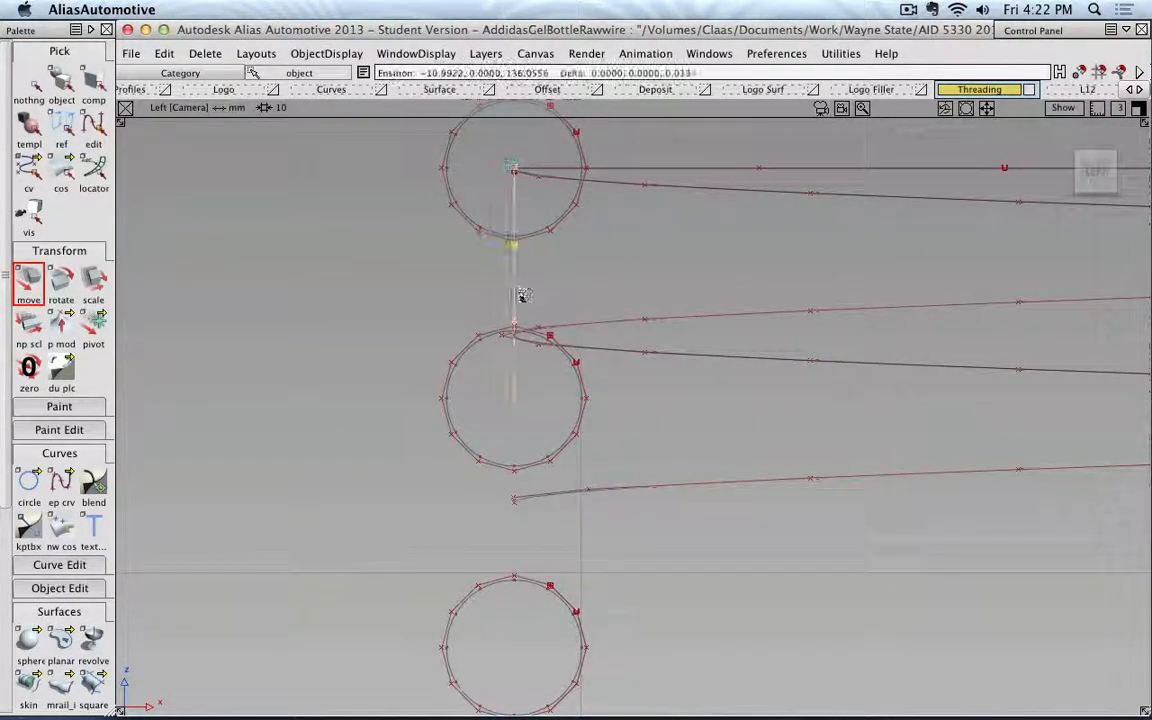
key("super+z")
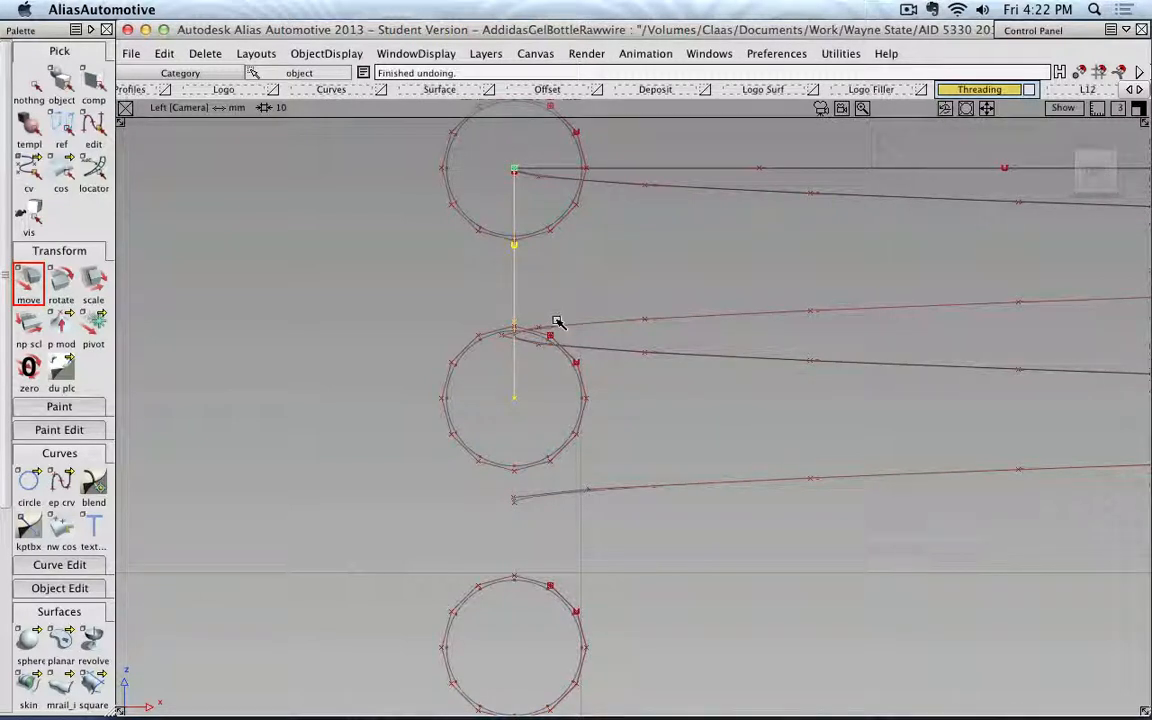
key("super+v")
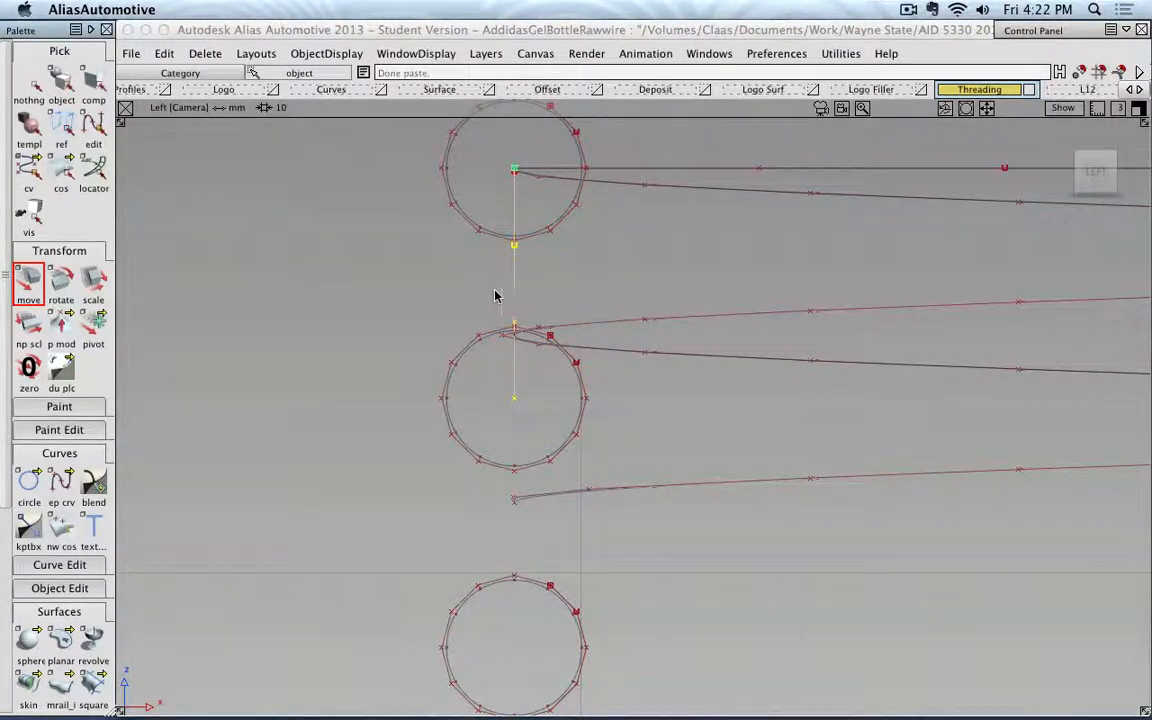
left_click_drag(437, 309, 563, 416)
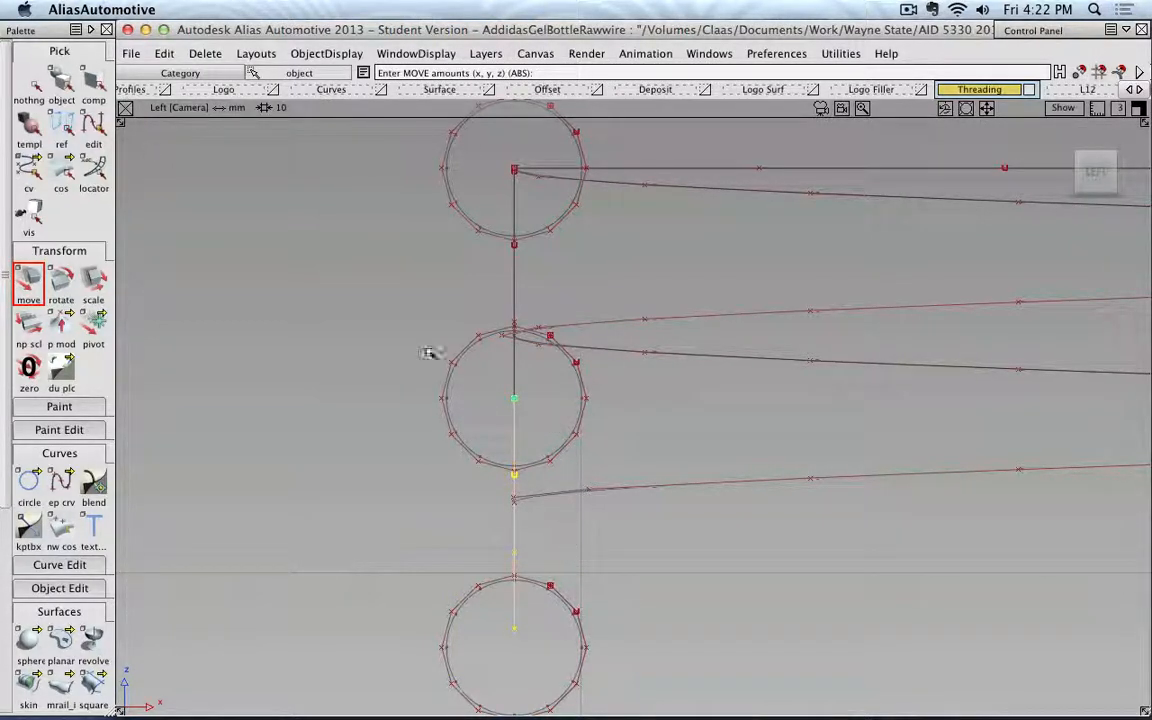
Step: Move the lowest profile circle up so its centre sits on the lower end of the copied vertical line
left_click(34, 90)
middle_click_drag(568, 510, 563, 435, "alt+shift")
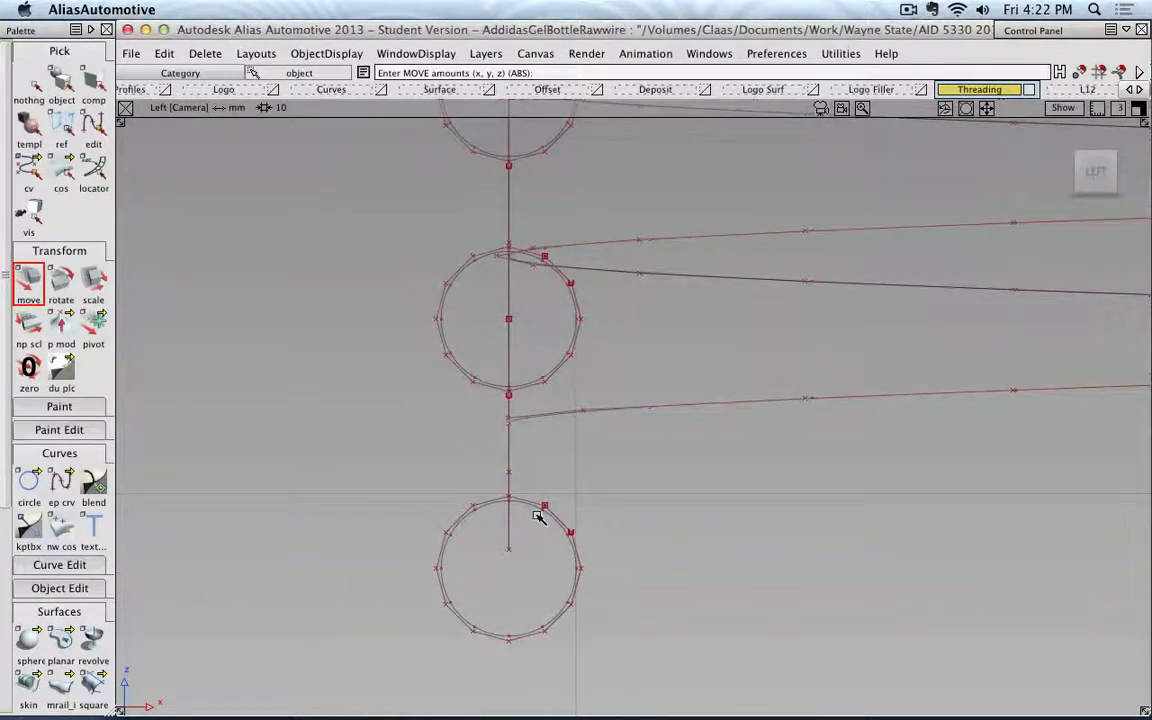
left_click(536, 511)
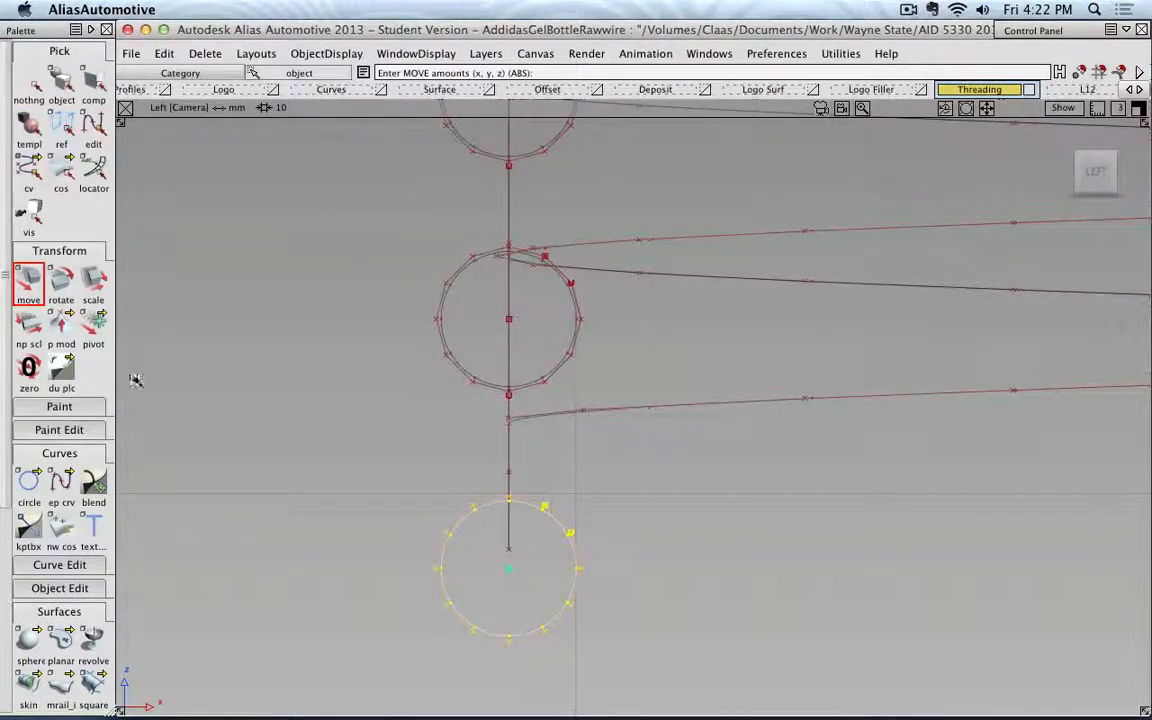
left_click_drag(497, 579, 509, 549, "ctrl")
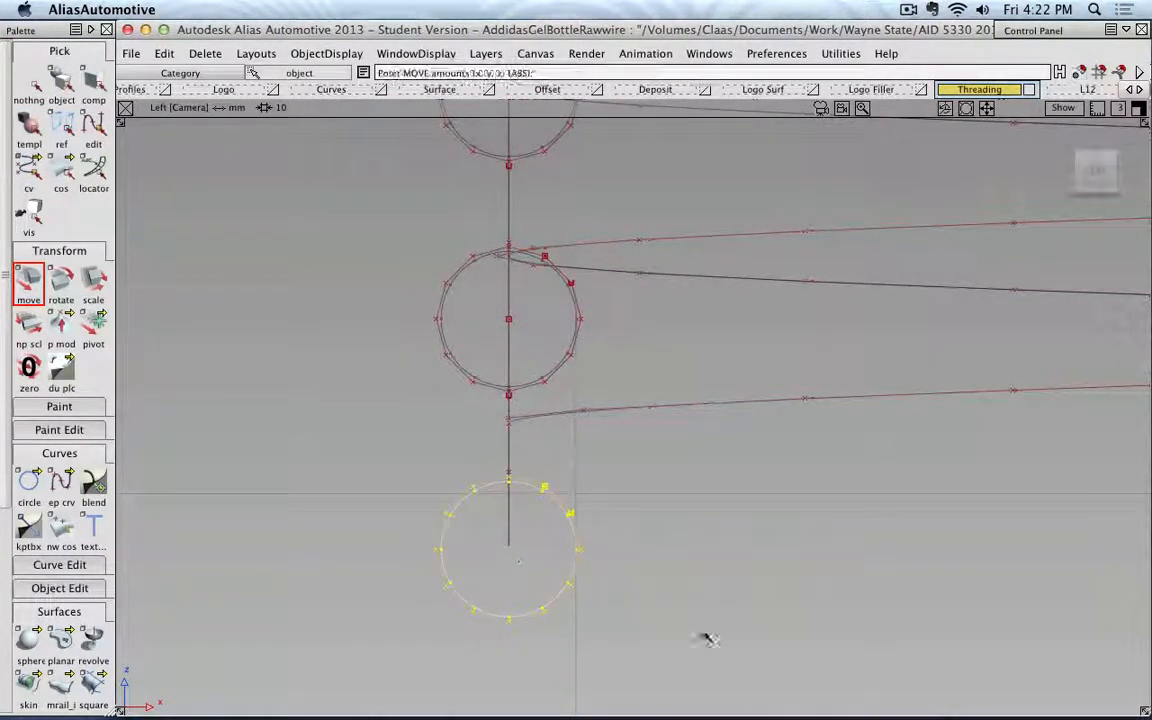
Step: Try scaling the rail line at the inner end of the horizontal line to a new height, and delete it
right_click_drag(562, 423, 627, 442, "alt+shift")
middle_click_drag(627, 442, 622, 494, "alt+shift")
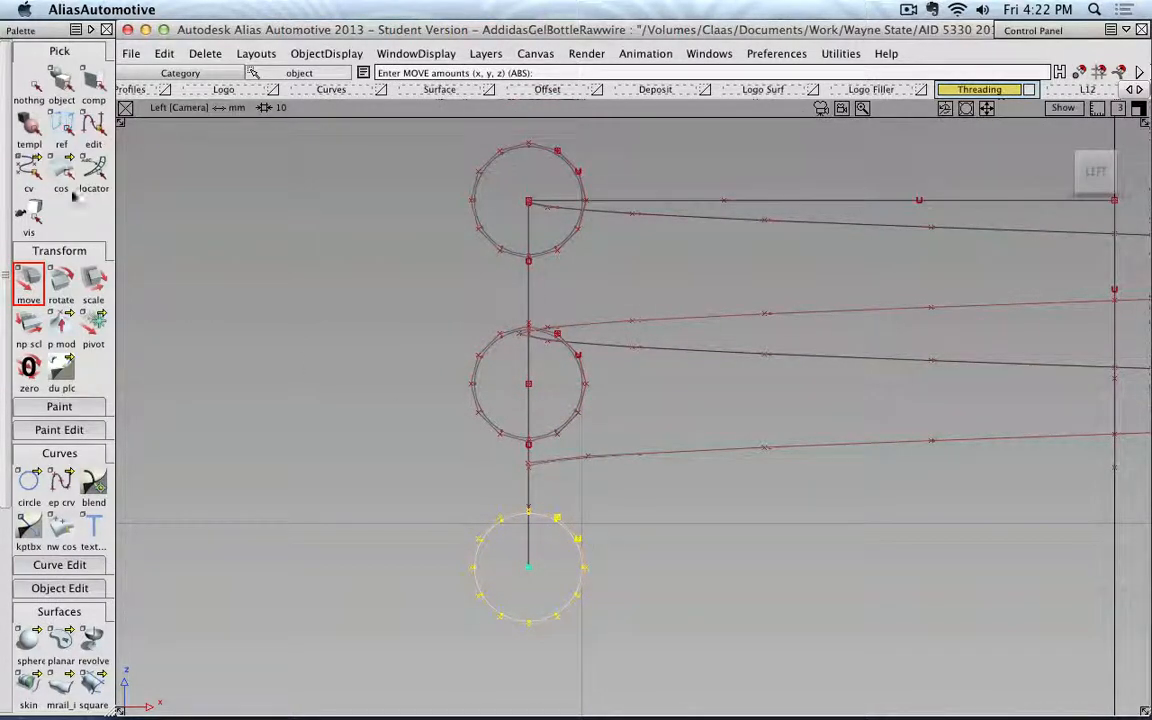
left_click(61, 485)
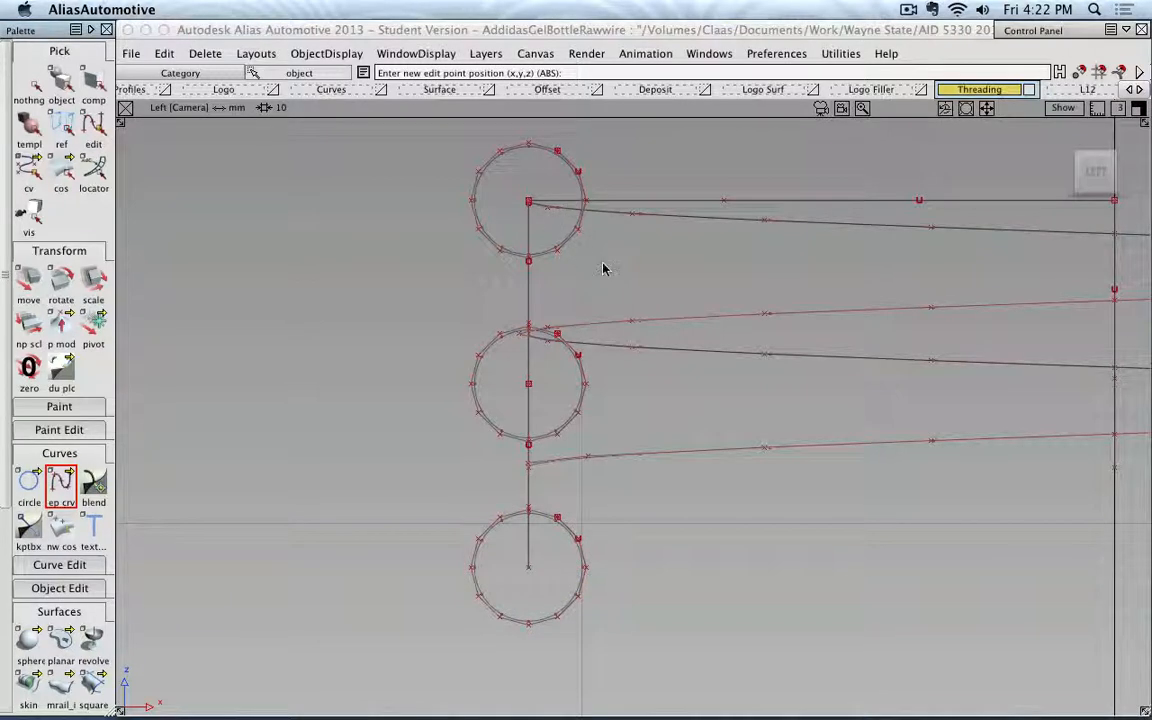
middle_click_drag(743, 298, 538, 244, "alt+shift")
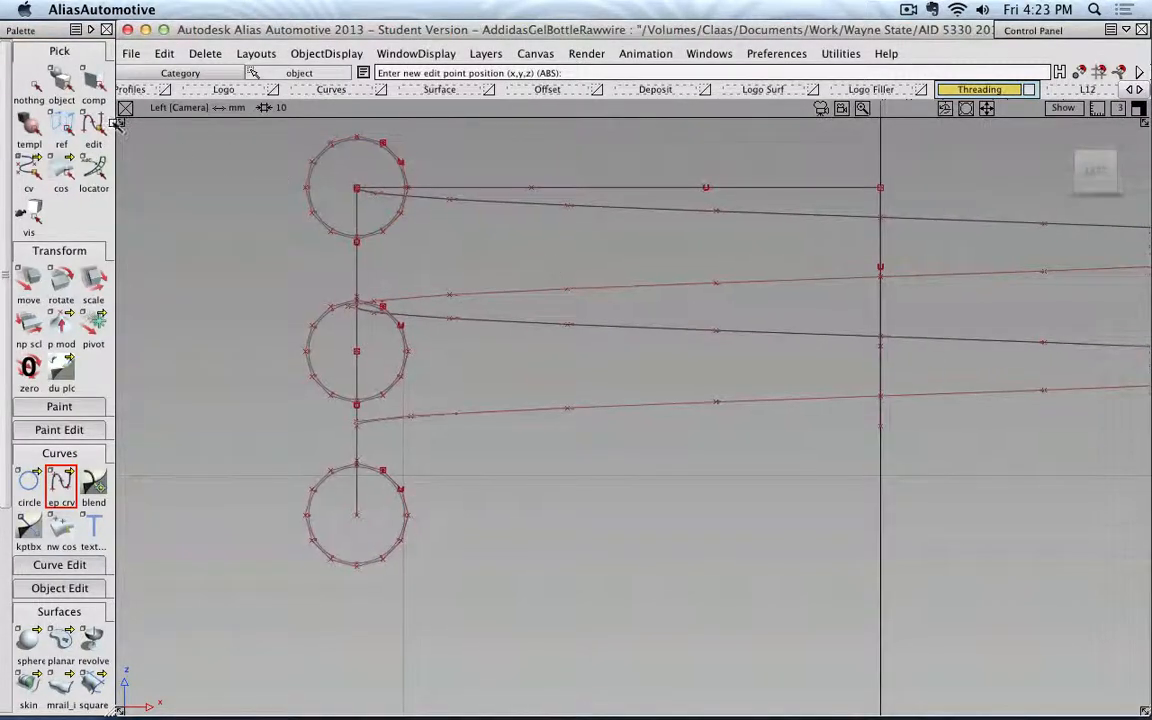
left_click(58, 82)
left_click(880, 242)
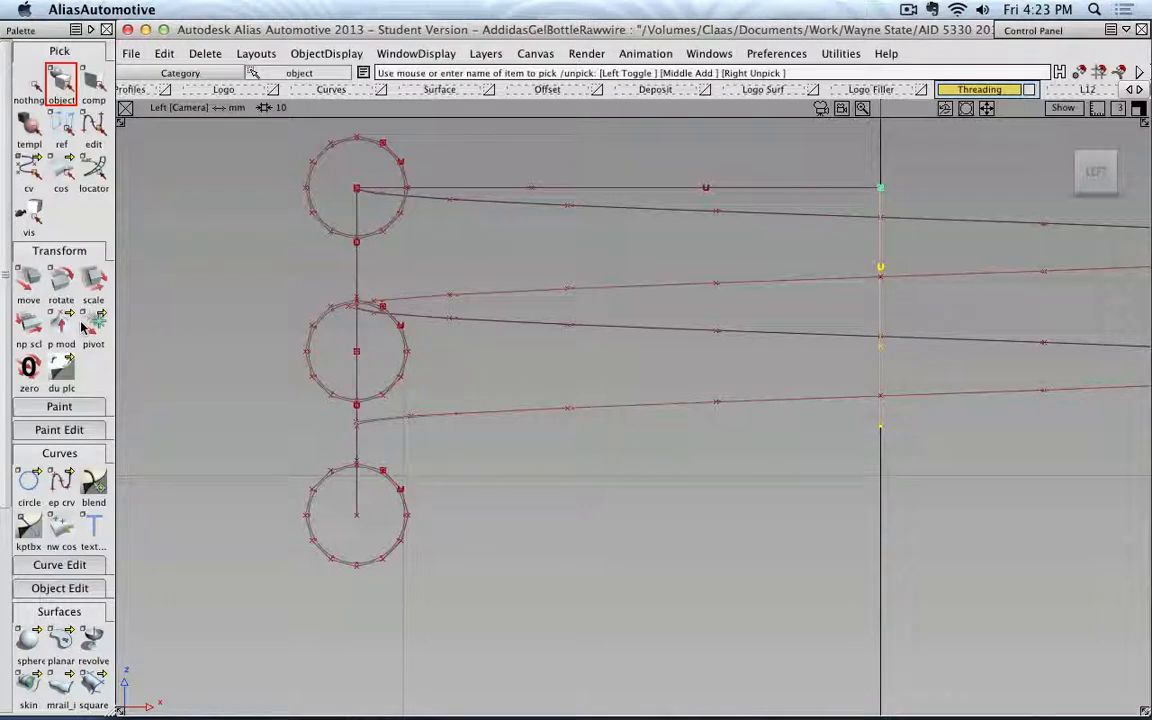
left_click(93, 280)
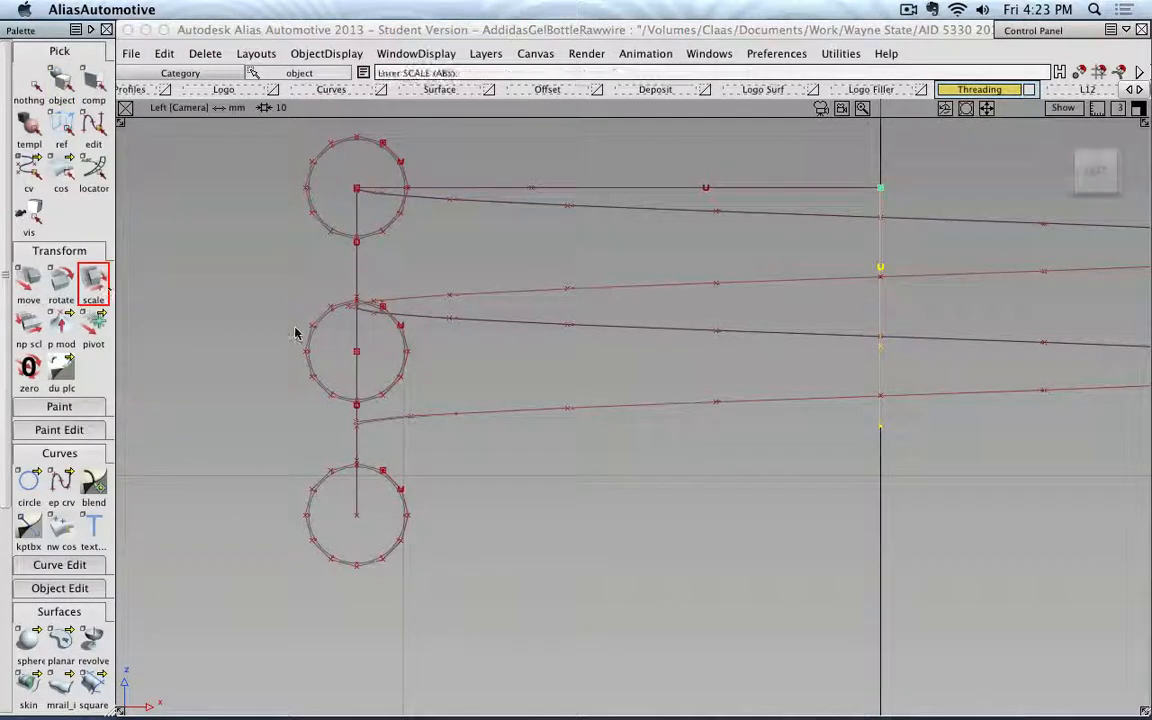
left_click_drag(862, 428, 404, 515)
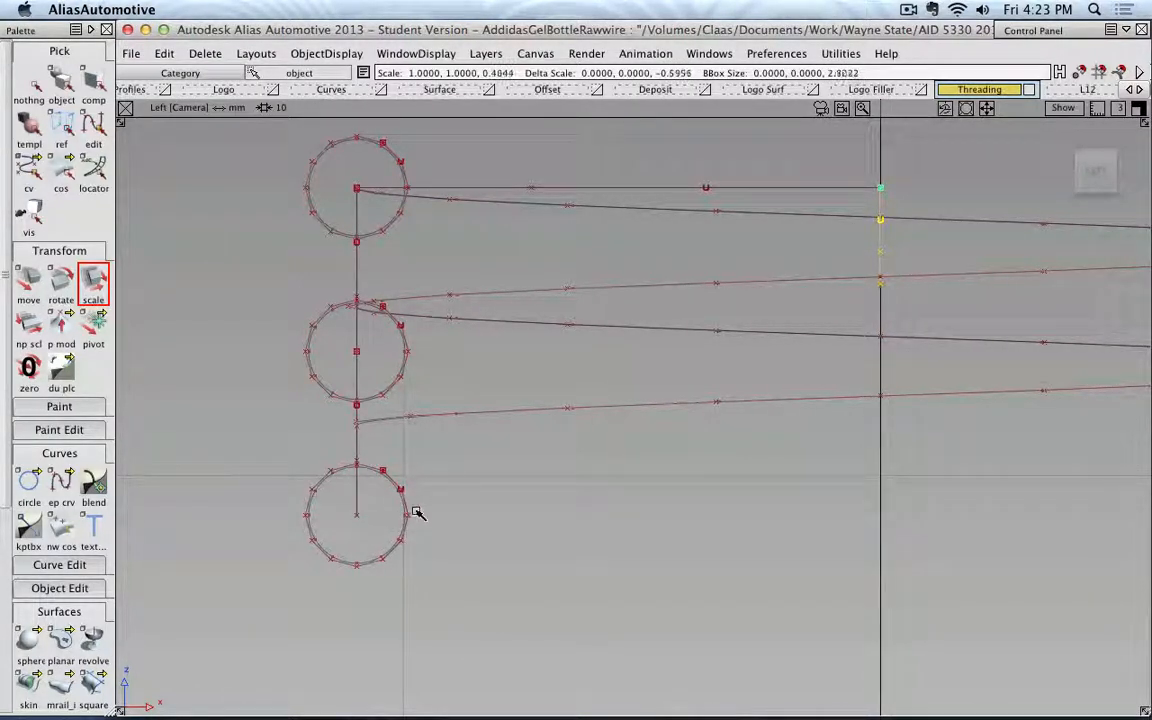
left_click_drag(469, 531, 766, 404)
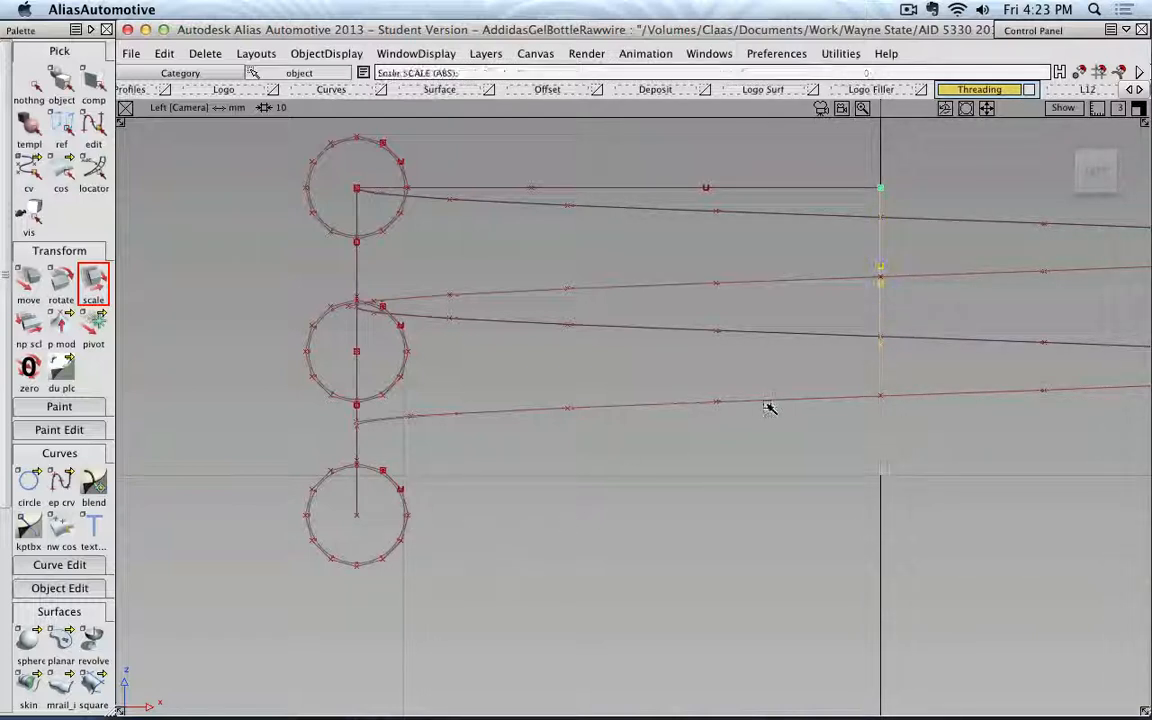
key("Delete")
left_click(487, 416)
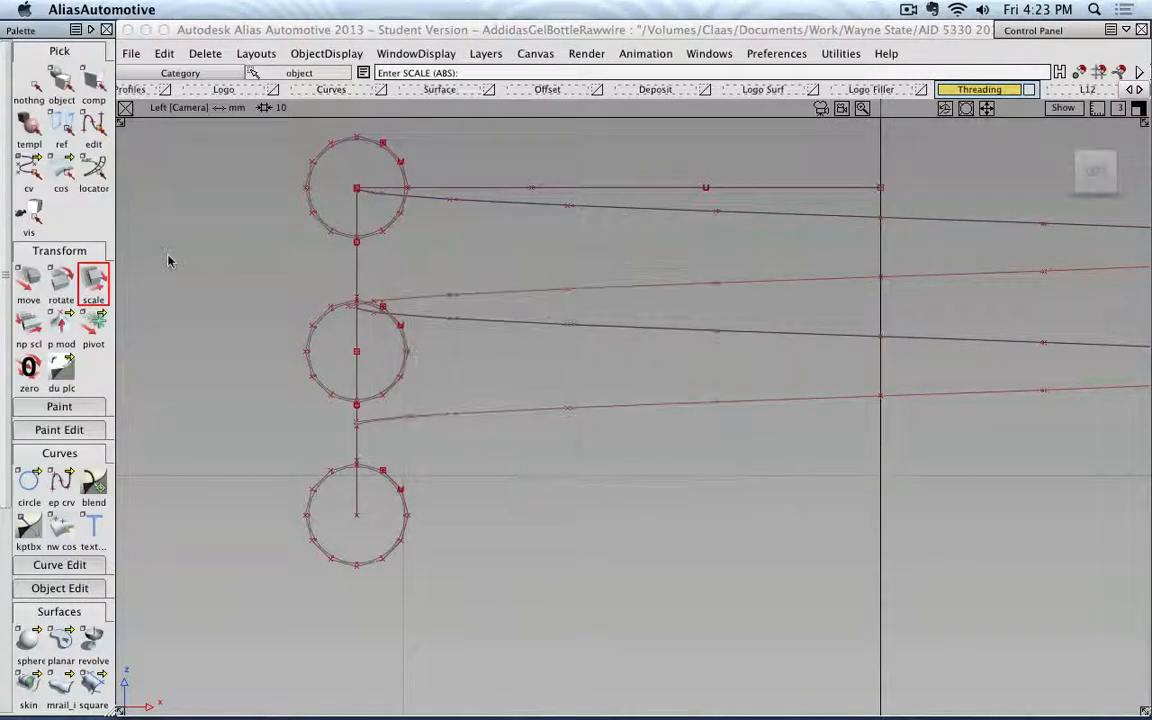
Step: Try to draw an edit-point line from the lowest circle's centre up to the top circle's centre
left_click(61, 482)
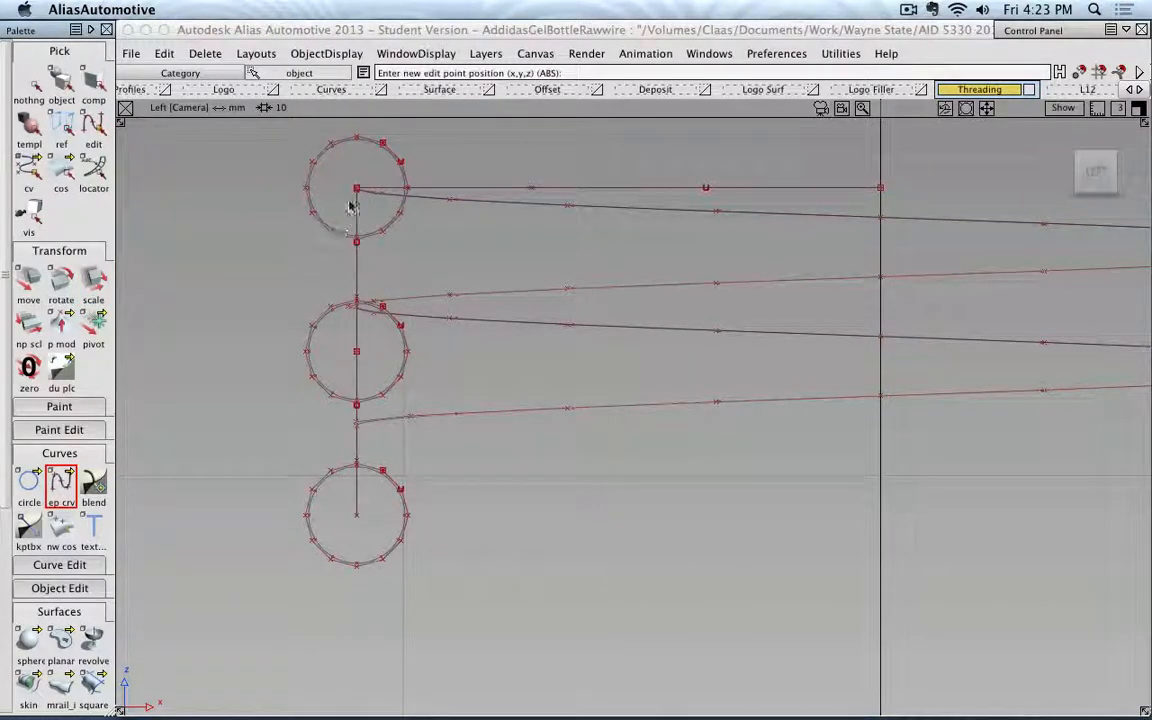
left_click(358, 516)
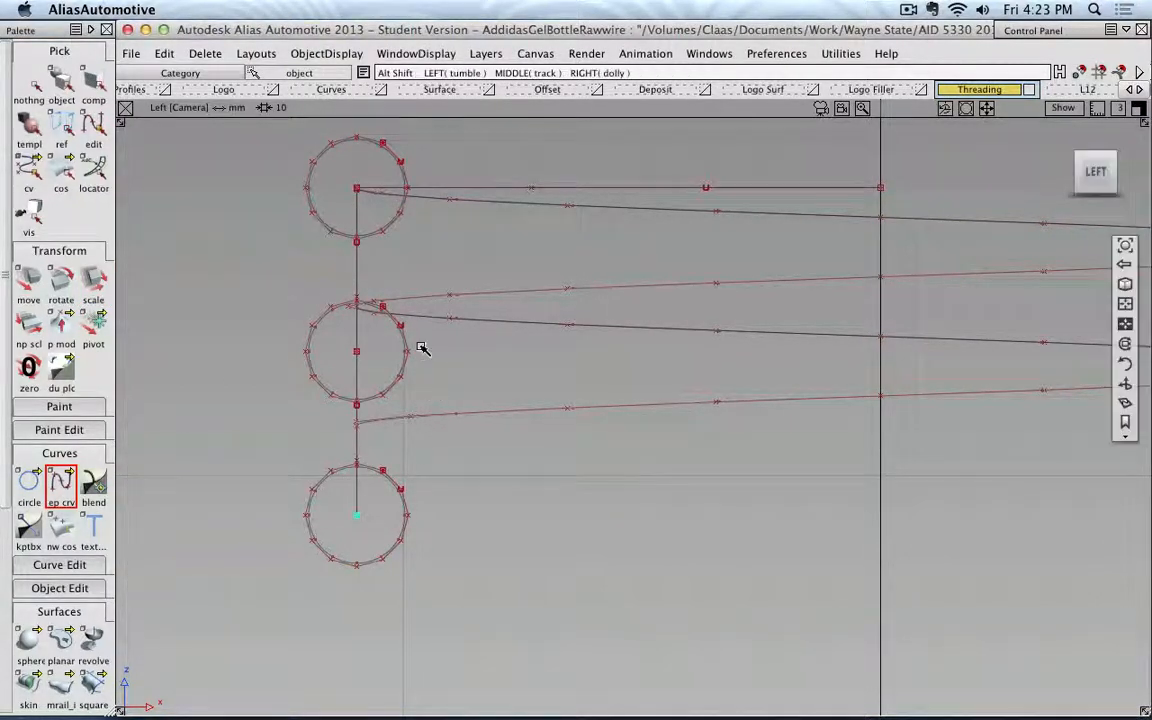
middle_click_drag(422, 347, 581, 563, "alt+shift")
right_click_drag(581, 563, 442, 380, "alt+shift")
middle_click_drag(358, 362, 548, 377, "alt+shift")
right_click_drag(548, 377, 439, 409, "alt+shift")
left_click(279, 406, "ctrl")
middle_click_drag(529, 418, 450, 348, "alt+shift")
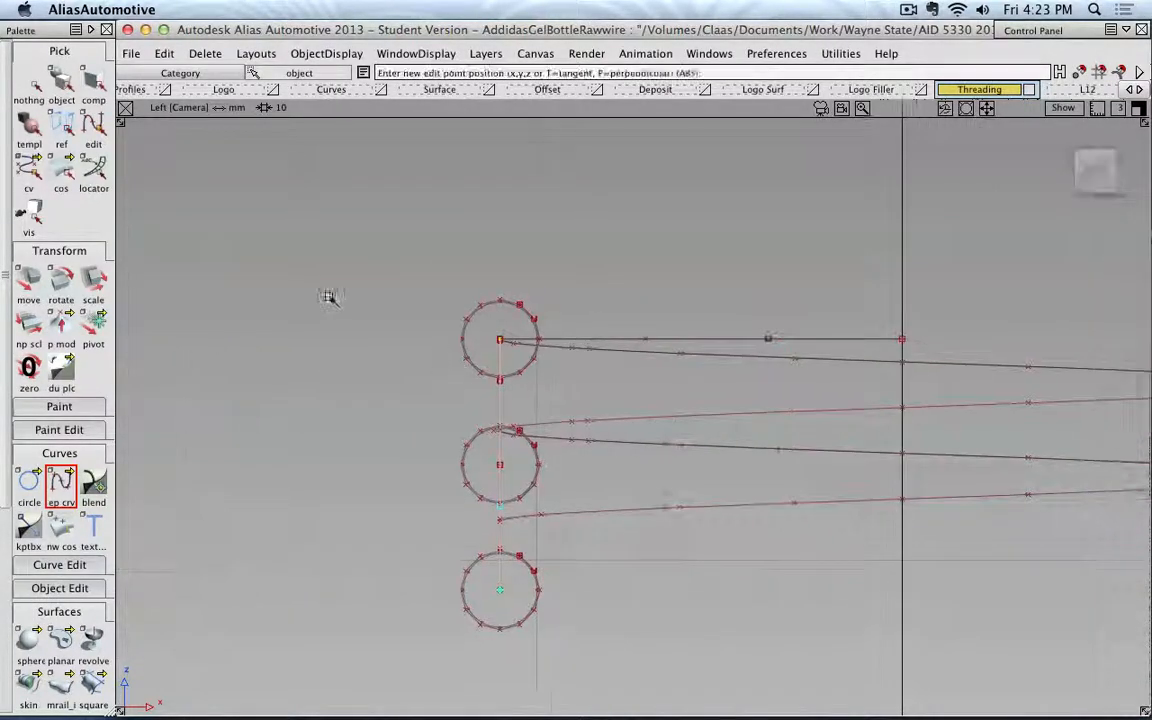
left_click(39, 90)
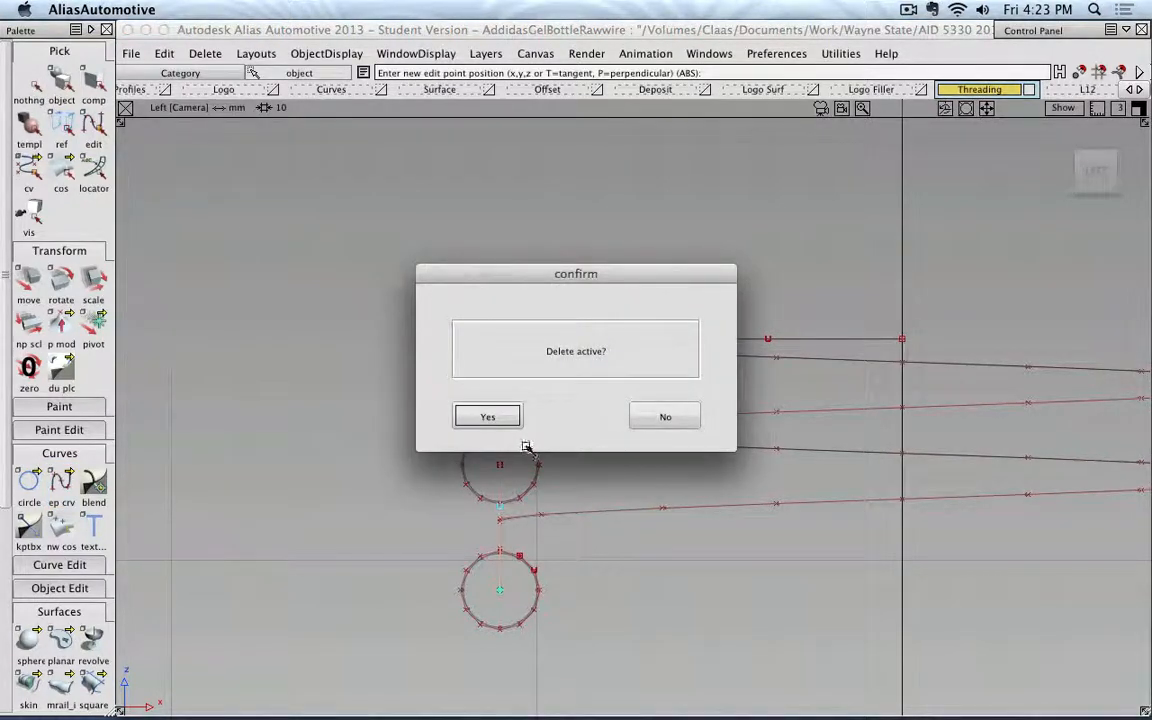
left_click(476, 413)
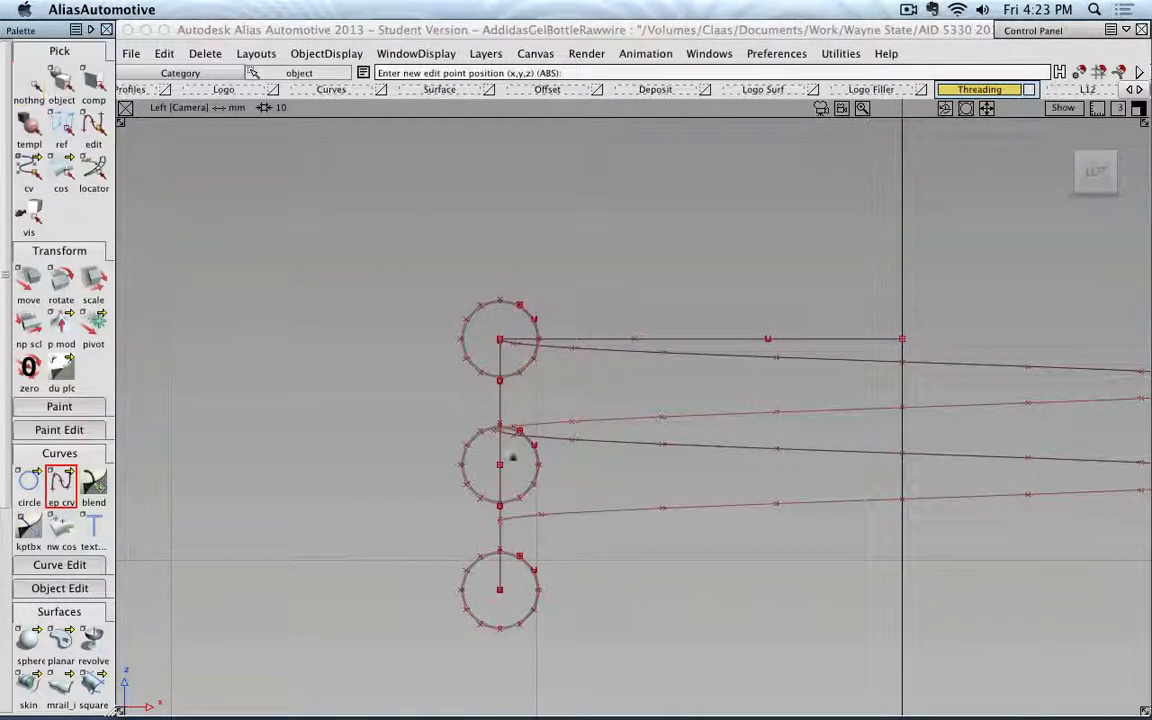
left_click(508, 489)
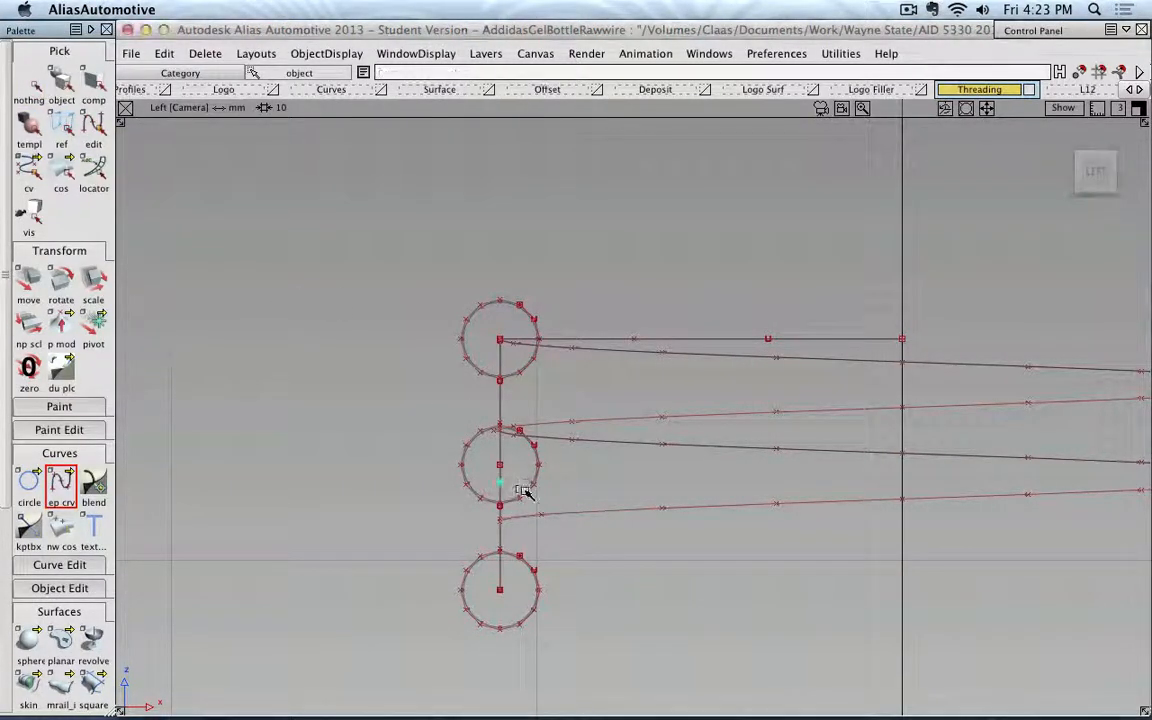
left_click(61, 82)
left_click(511, 493)
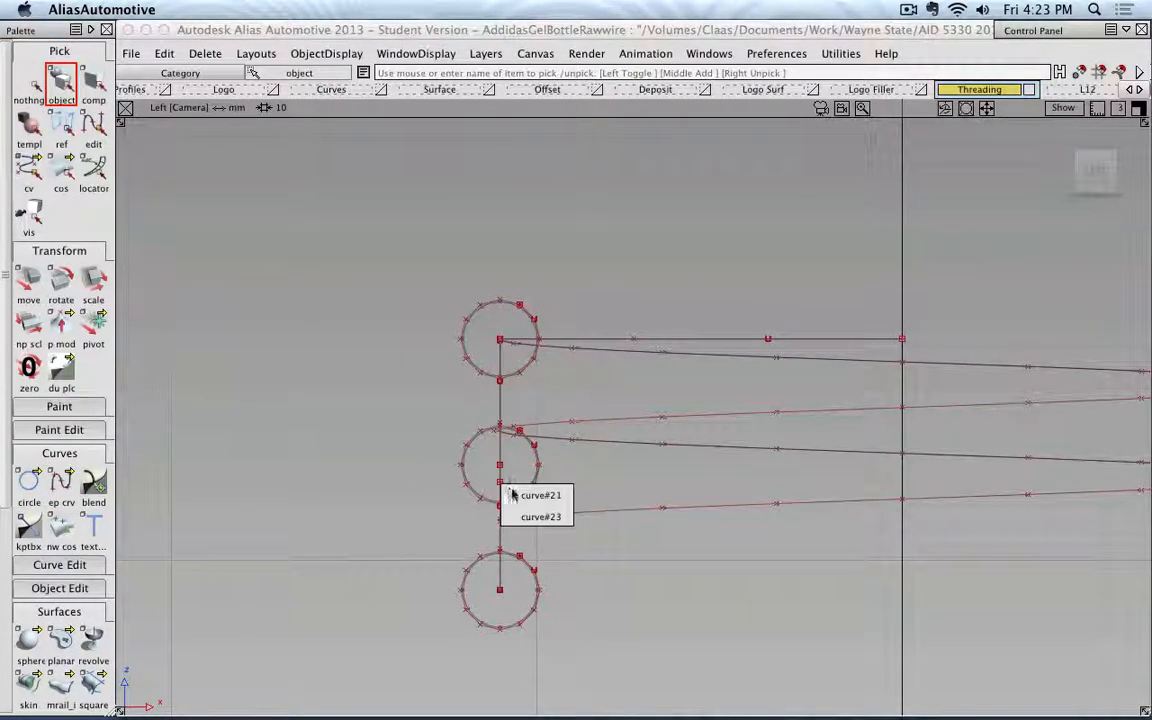
left_click(521, 514)
key("Delete")
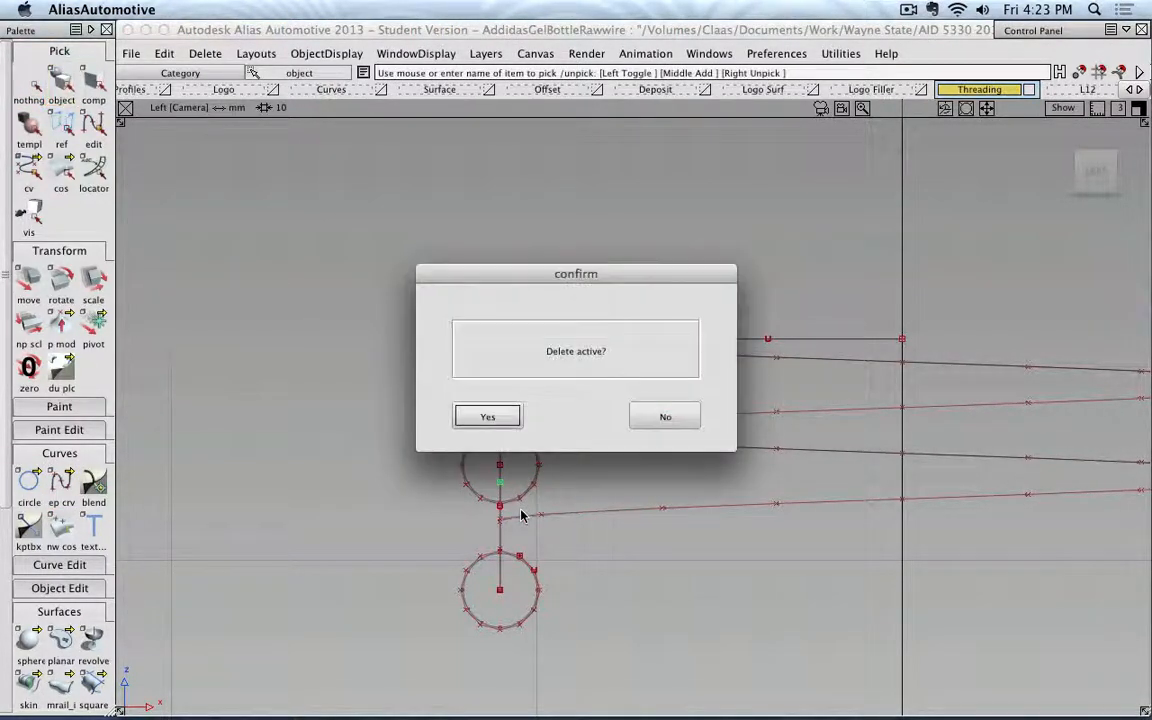
left_click(484, 415)
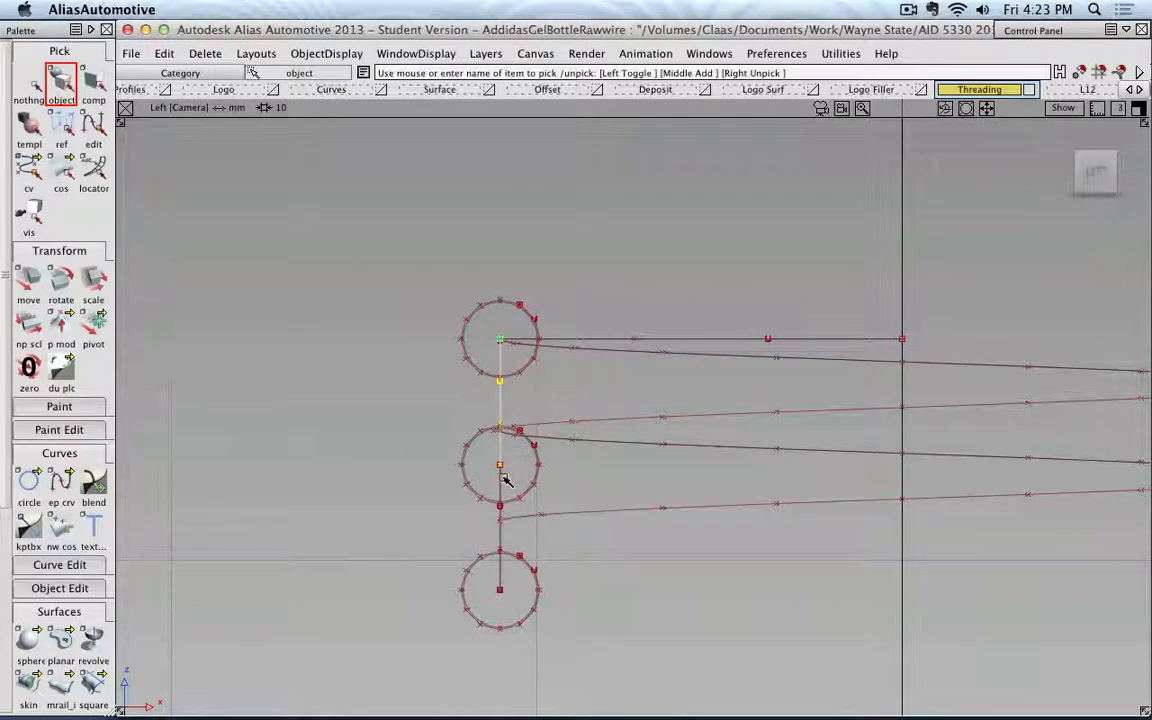
left_click(37, 100)
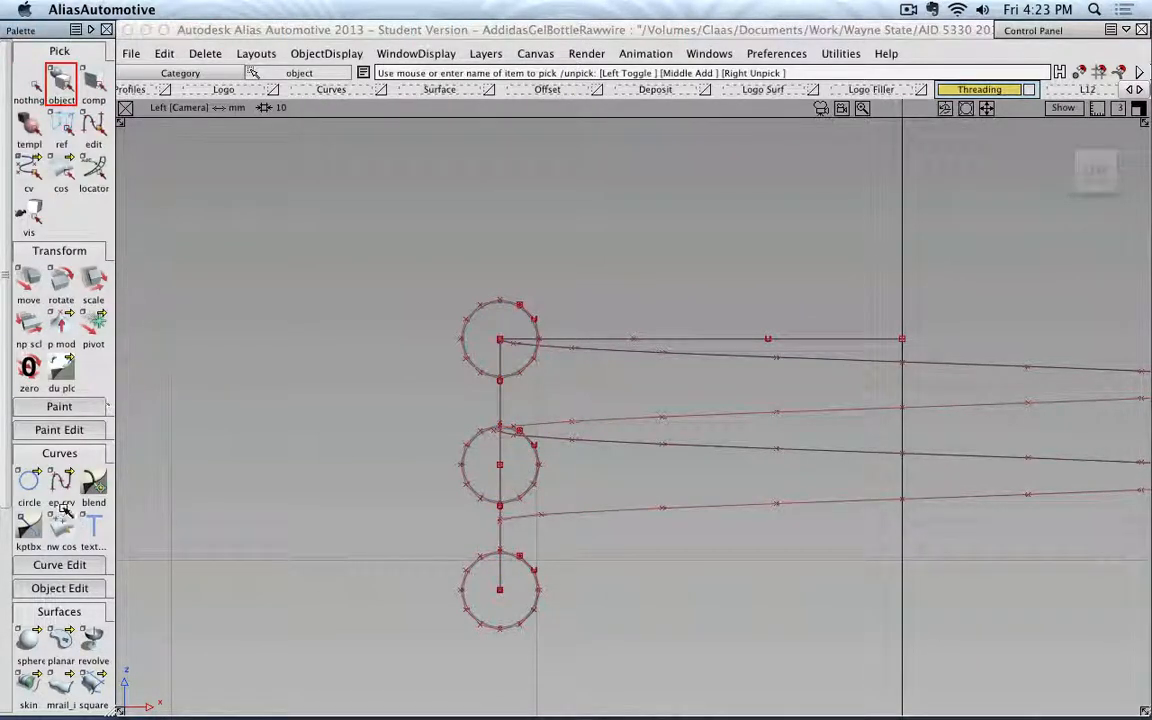
Step: Draw a vertical edit-point line from the top circle's centre down to the lowest circle's centre
left_click(61, 484)
right_click_drag(490, 365, 486, 352, "alt+shift")
middle_click_drag(429, 311, 548, 445, "alt+shift")
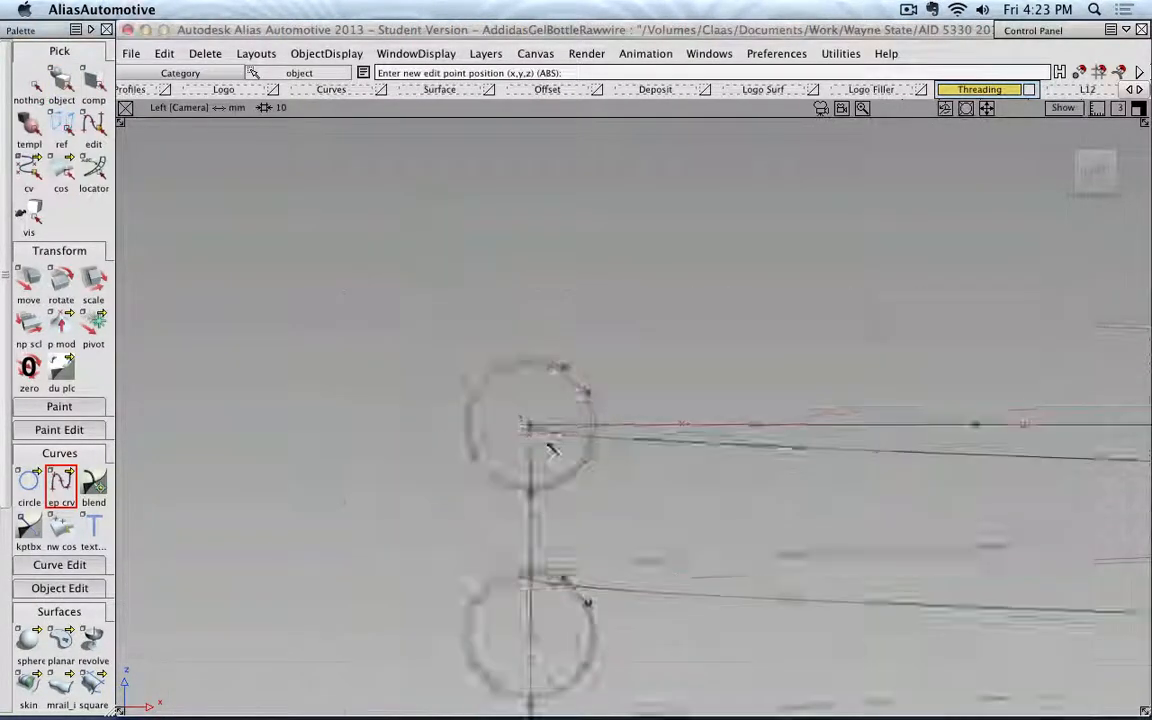
right_click_drag(548, 445, 653, 586, "alt+shift")
left_click(350, 452)
middle_click_drag(653, 586, 634, 452, "alt+shift")
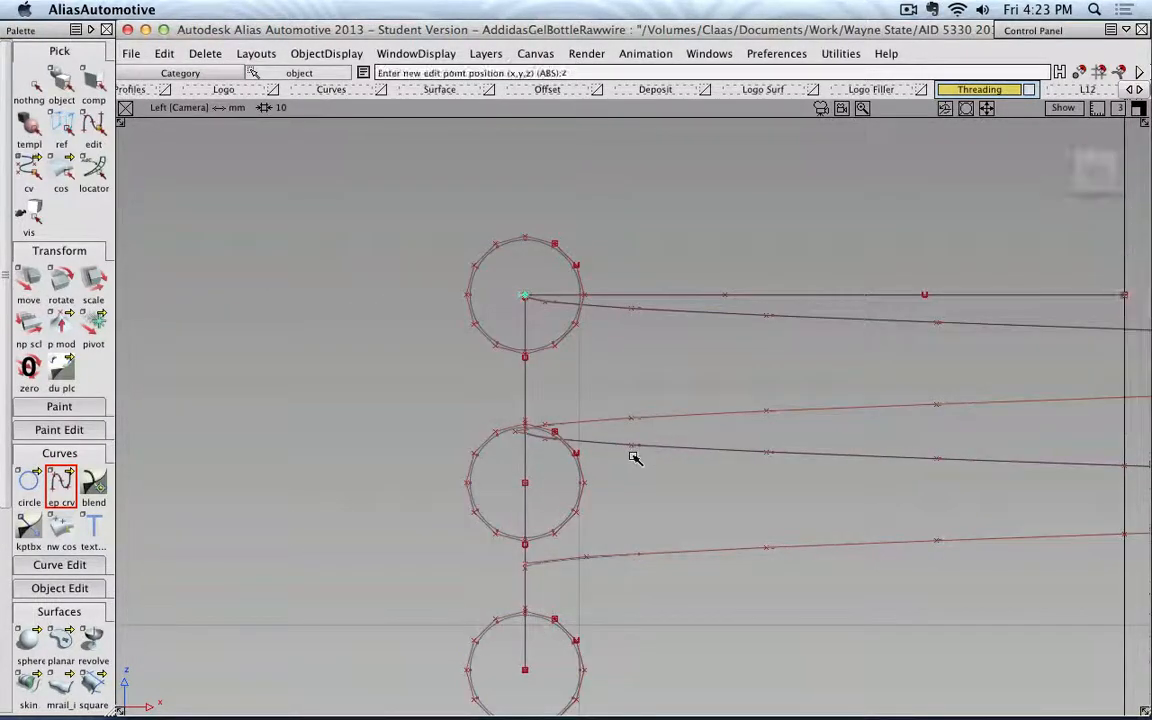
middle_click_drag(620, 609, 597, 383, "alt+shift")
right_click_drag(597, 383, 411, 437, "alt+shift")
left_click(308, 486)
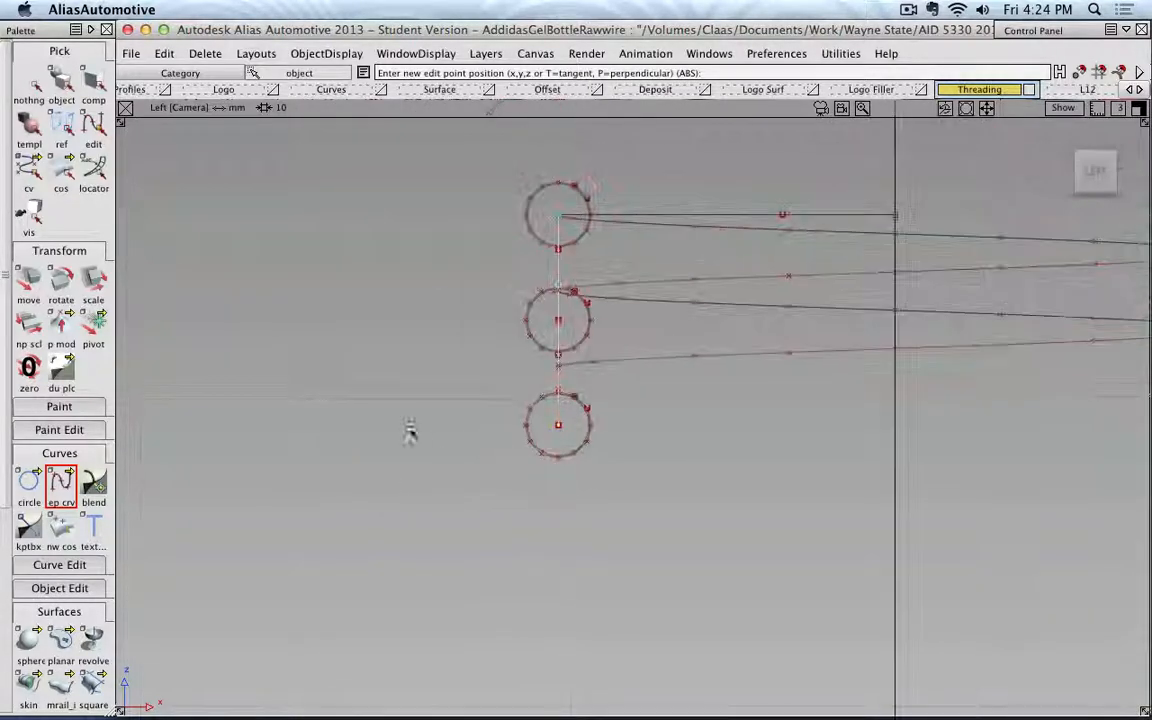
Step: Move the new full-height vertical line onto the inner end of the horizontal line, at the bottle's centre axis
left_click(60, 82)
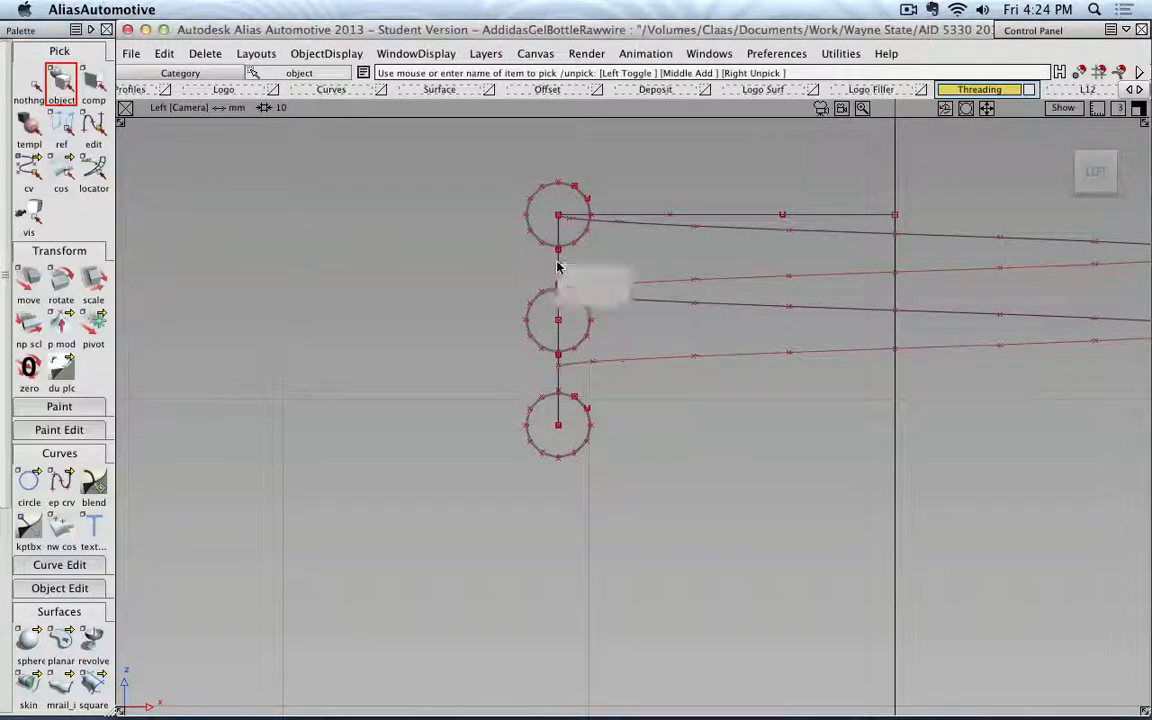
left_click(595, 293)
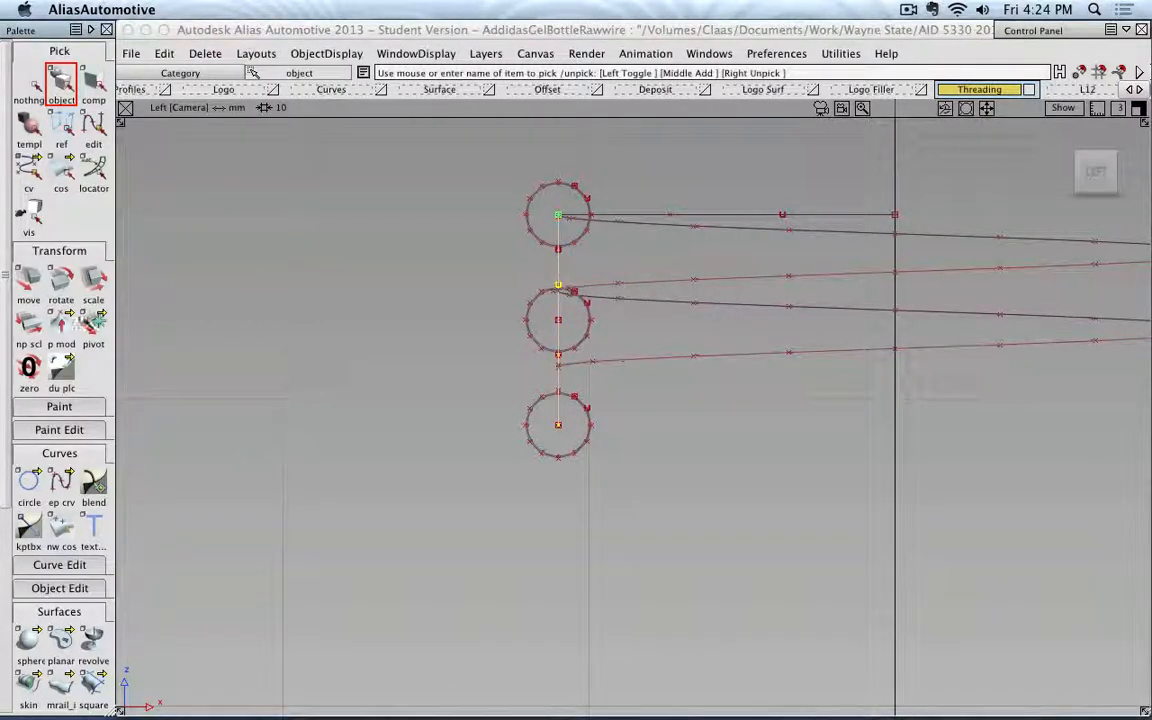
left_click(28, 280)
left_click_drag(650, 465, 895, 392)
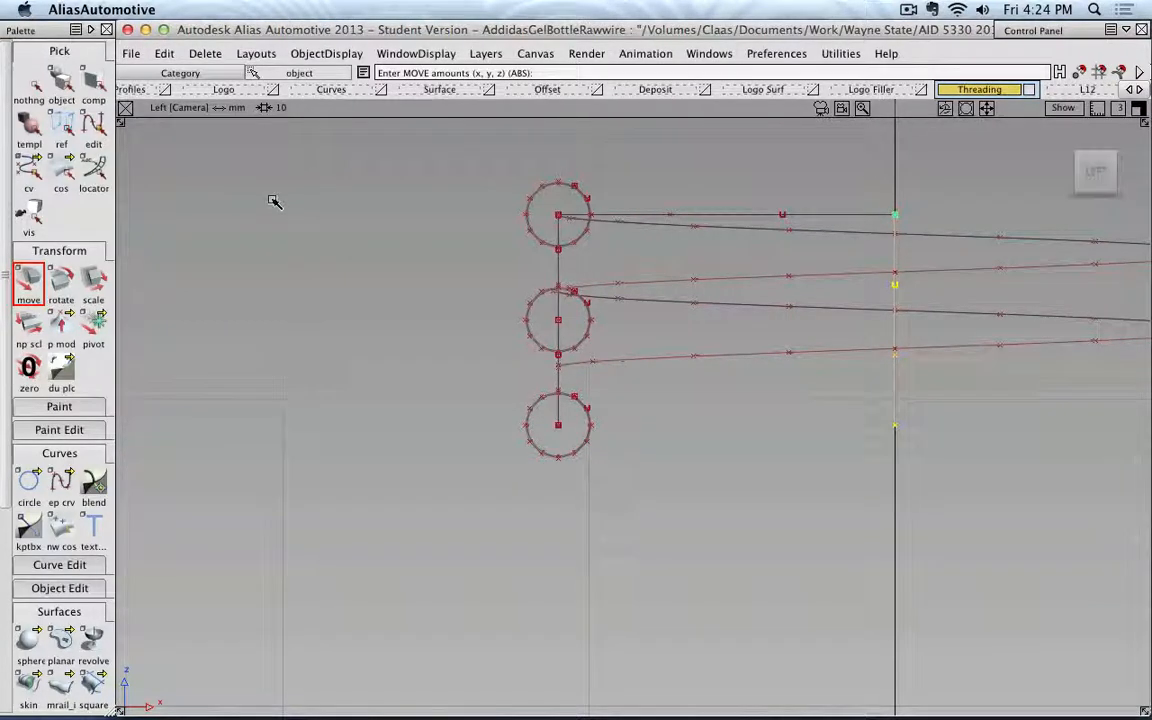
Step: Delete the old helix curve
left_click(689, 317)
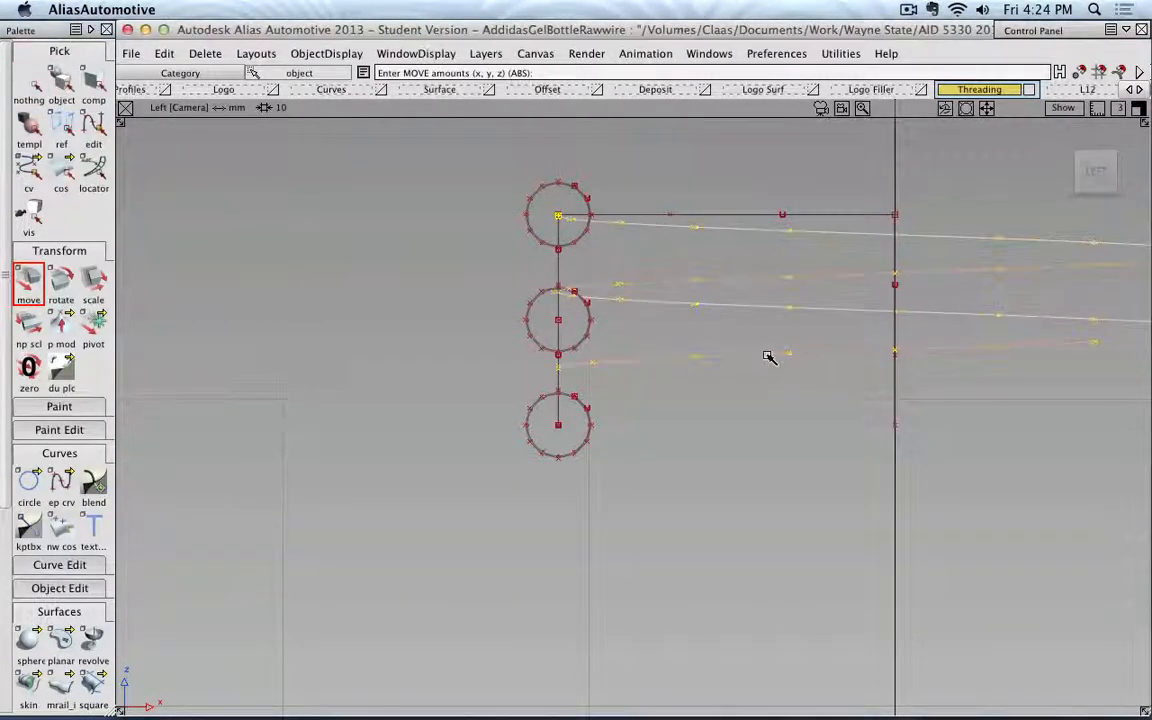
key("Delete")
left_click(495, 412)
middle_click_drag(449, 250, 413, 352, "alt+shift")
left_click(338, 55)
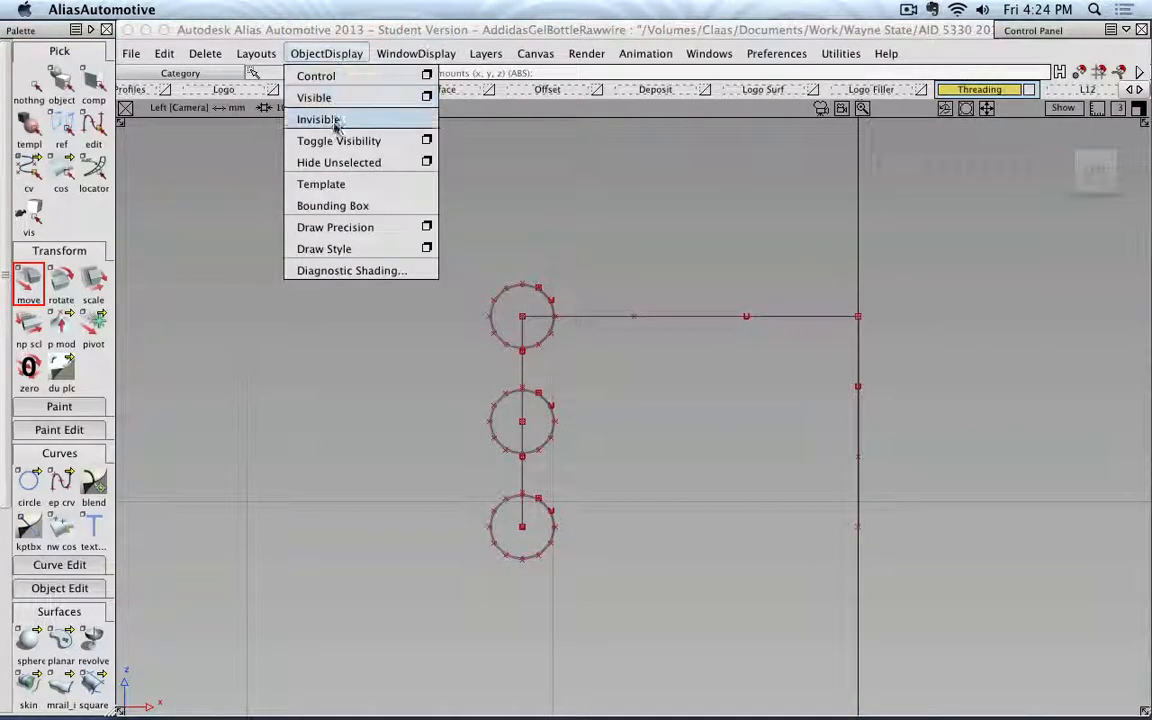
left_click(340, 120)
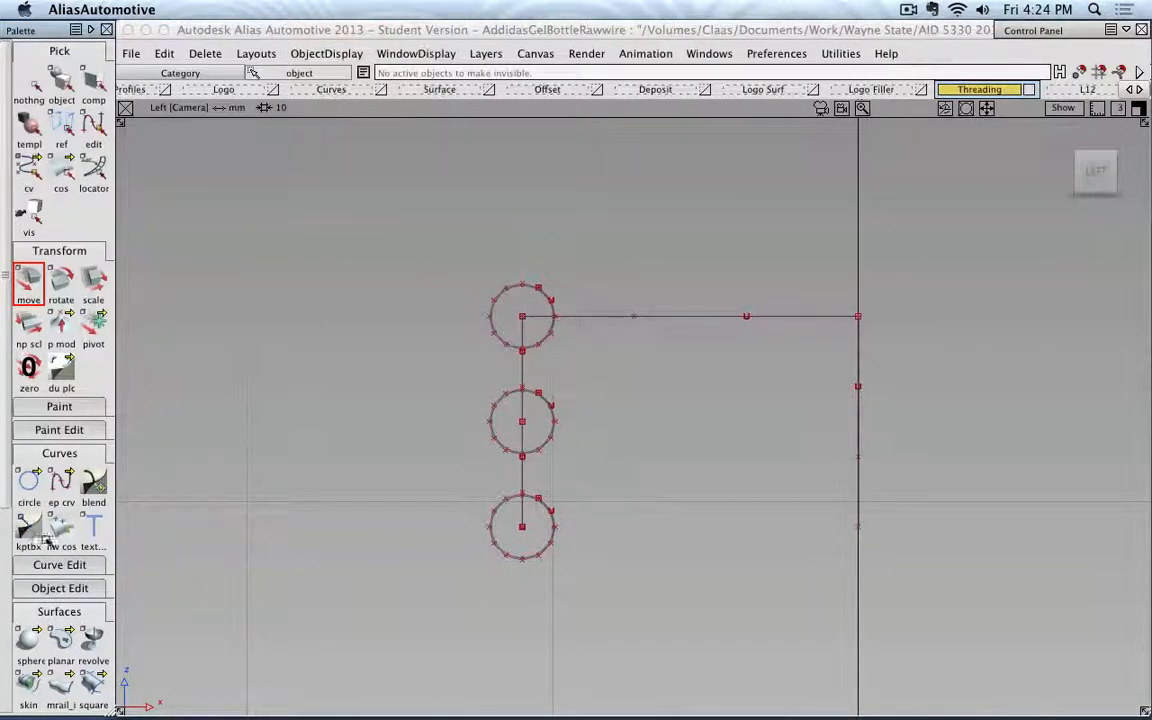
Step: Create a monorail surface with the horizontal line as generation curve and the centre vertical line as rail
left_click(60, 684)
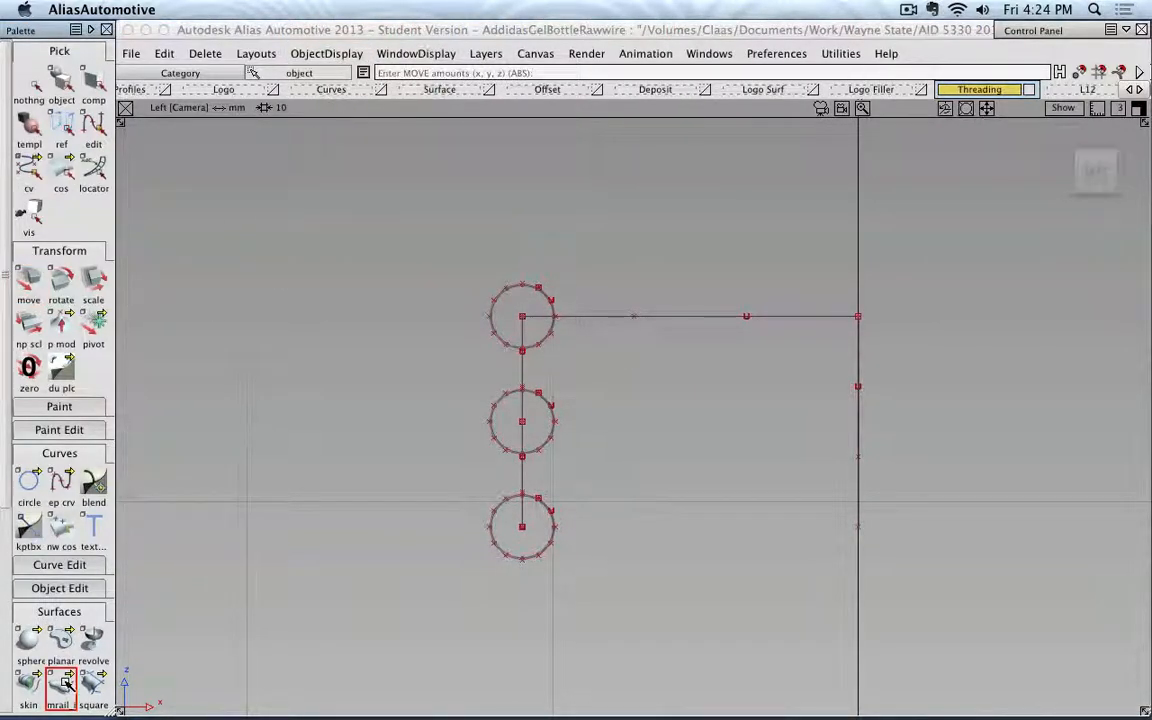
left_click(828, 318)
left_click(855, 341)
left_click(857, 342)
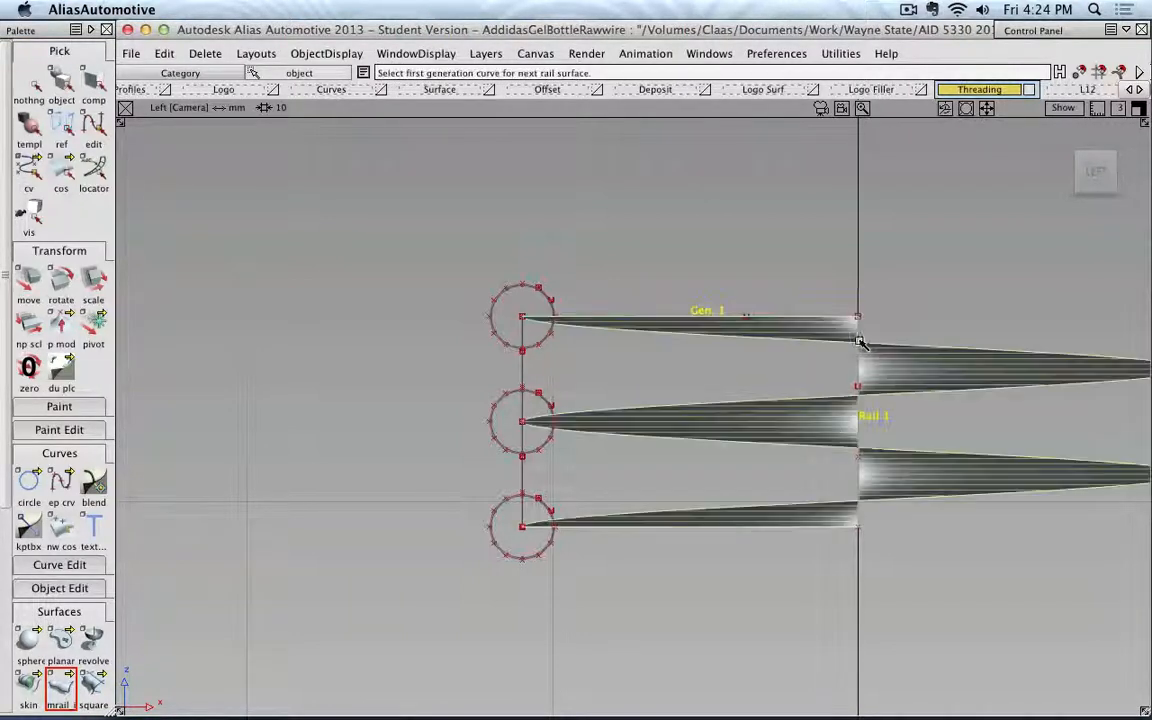
Step: Duplicate the outer helical edge of the rail surface as a separate curve
left_click(60, 84)
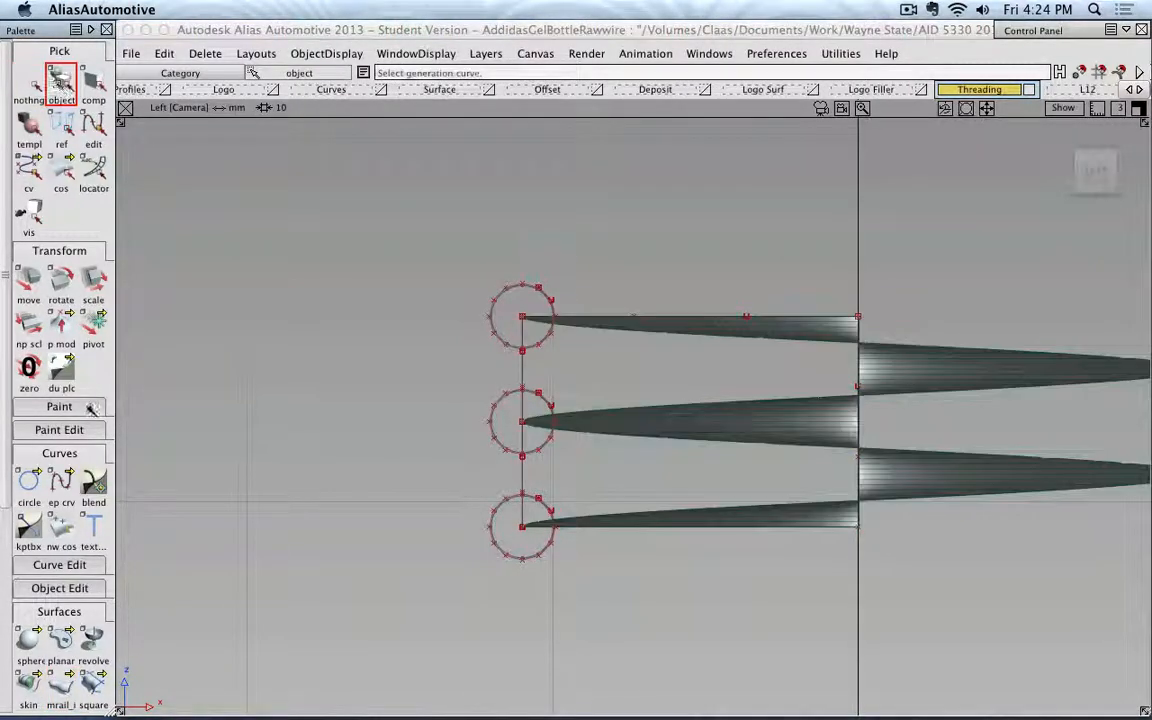
left_click(62, 454)
left_click(60, 523)
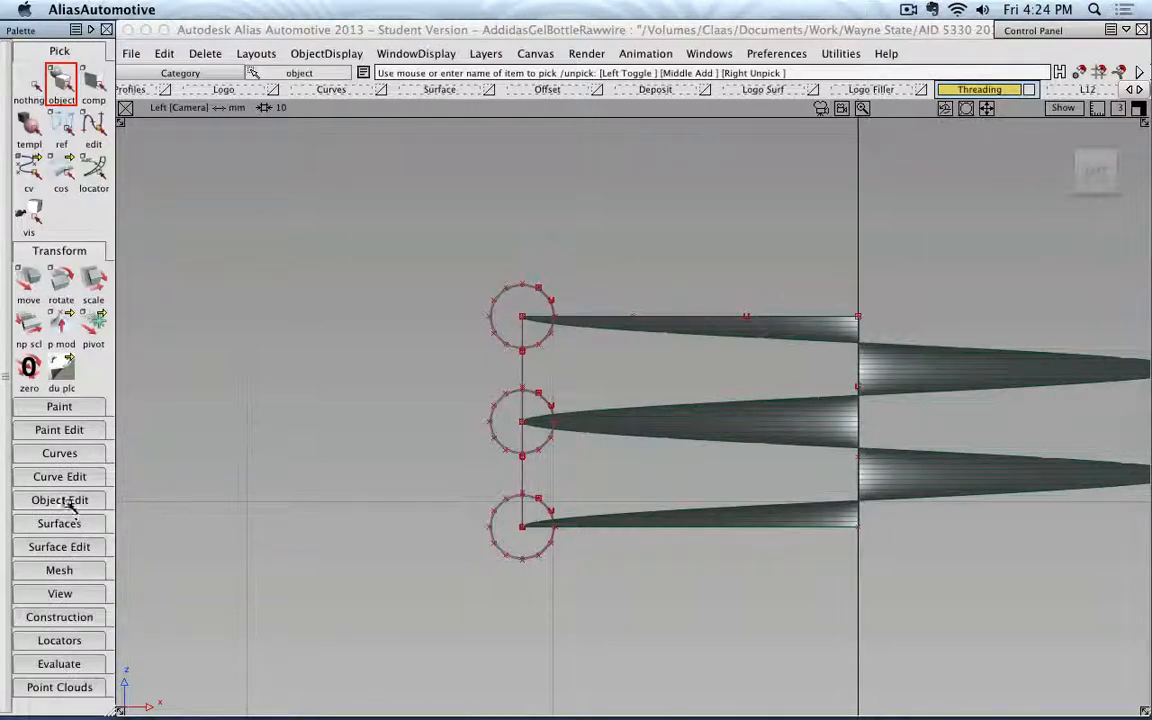
left_click(72, 500)
left_click(76, 468)
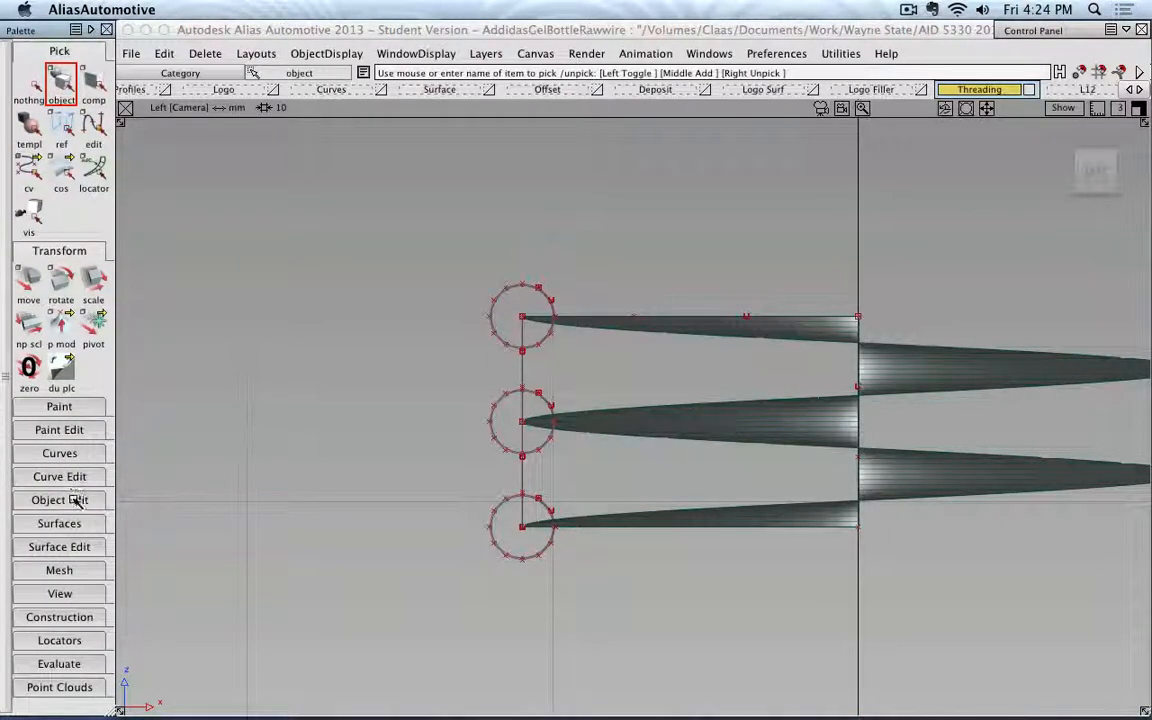
left_click(76, 500)
left_click(76, 437)
left_click(28, 462)
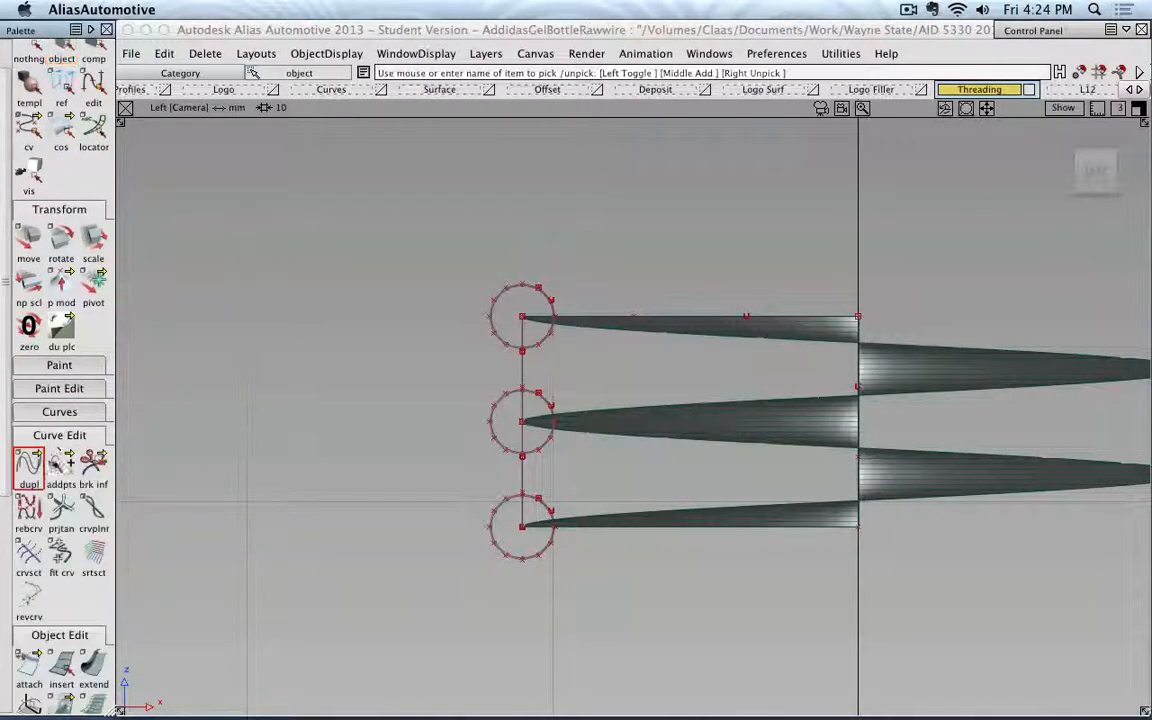
left_click(696, 406)
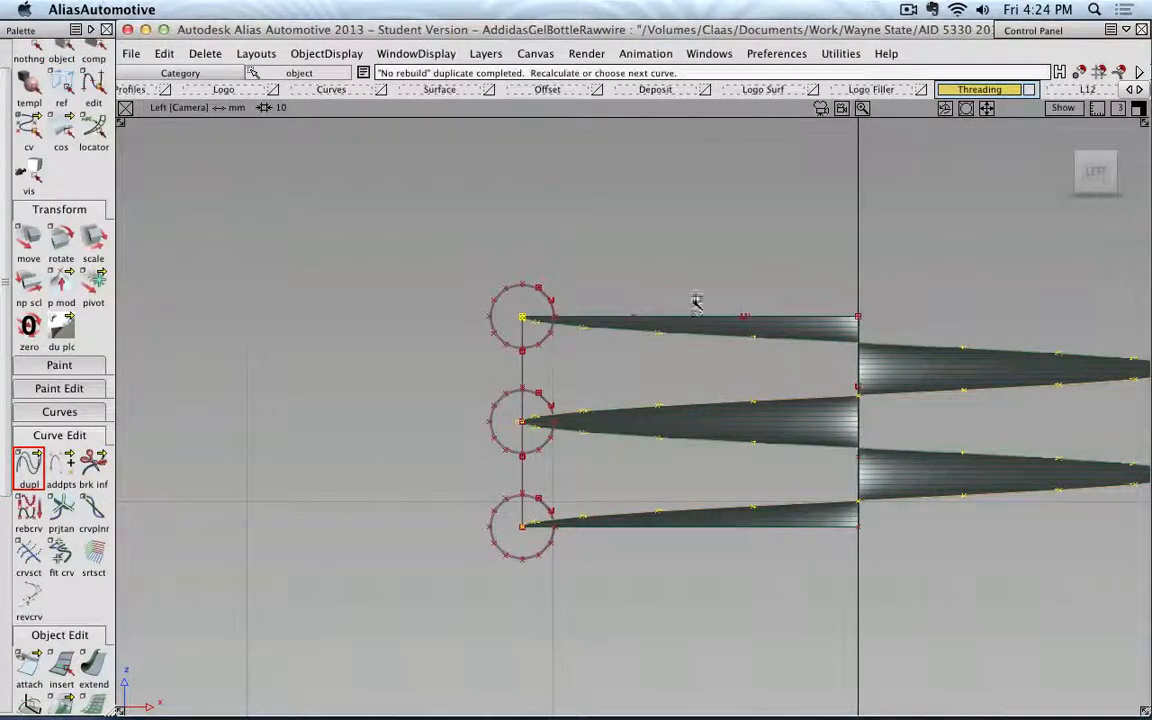
left_click(48, 62)
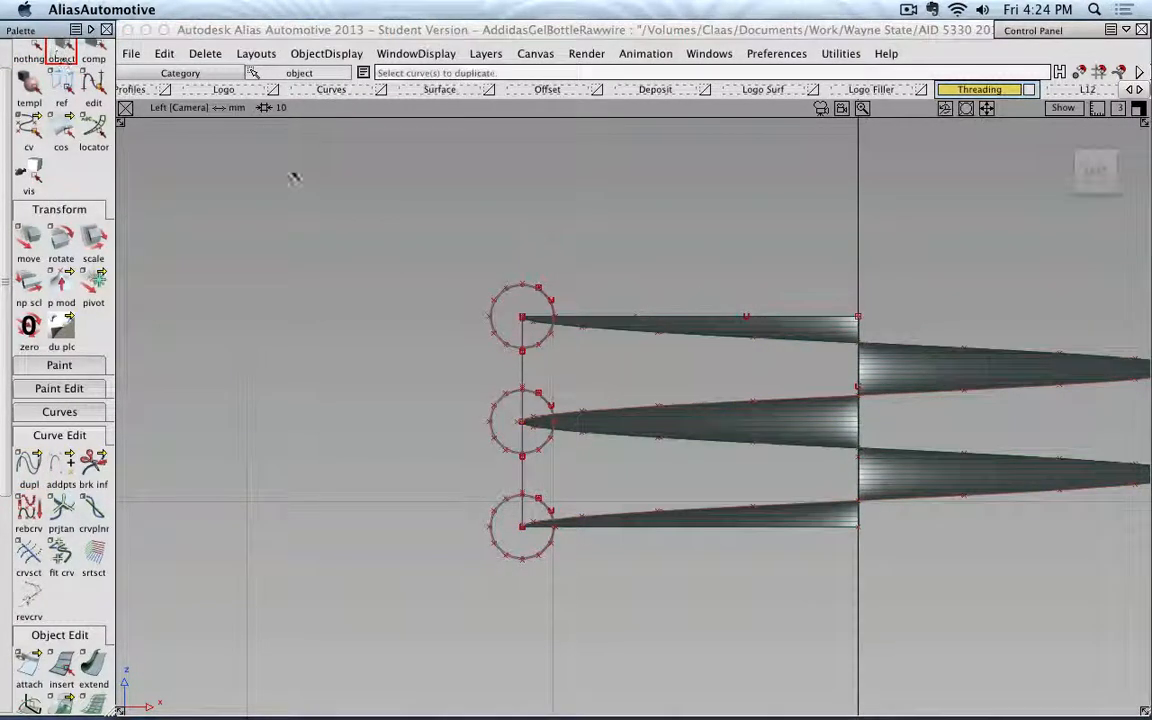
Step: Delete the twisted monorail surface whose outer edge was duplicated as the helix curve
left_click(818, 430)
key("Delete")
left_click(490, 416)
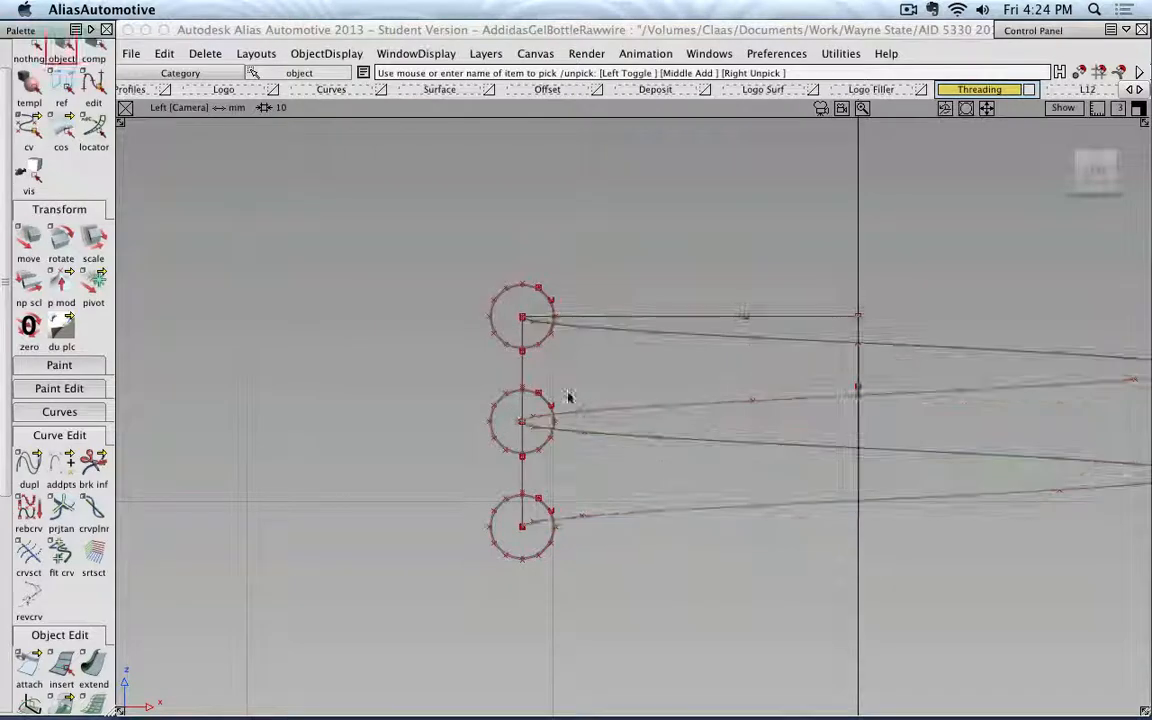
Step: Build a tube surface along the duplicated helix curve to form the thread around the neck
right_click_drag(717, 318, 640, 298, "alt+shift")
left_click_drag(581, 260, 697, 309, "alt+shift")
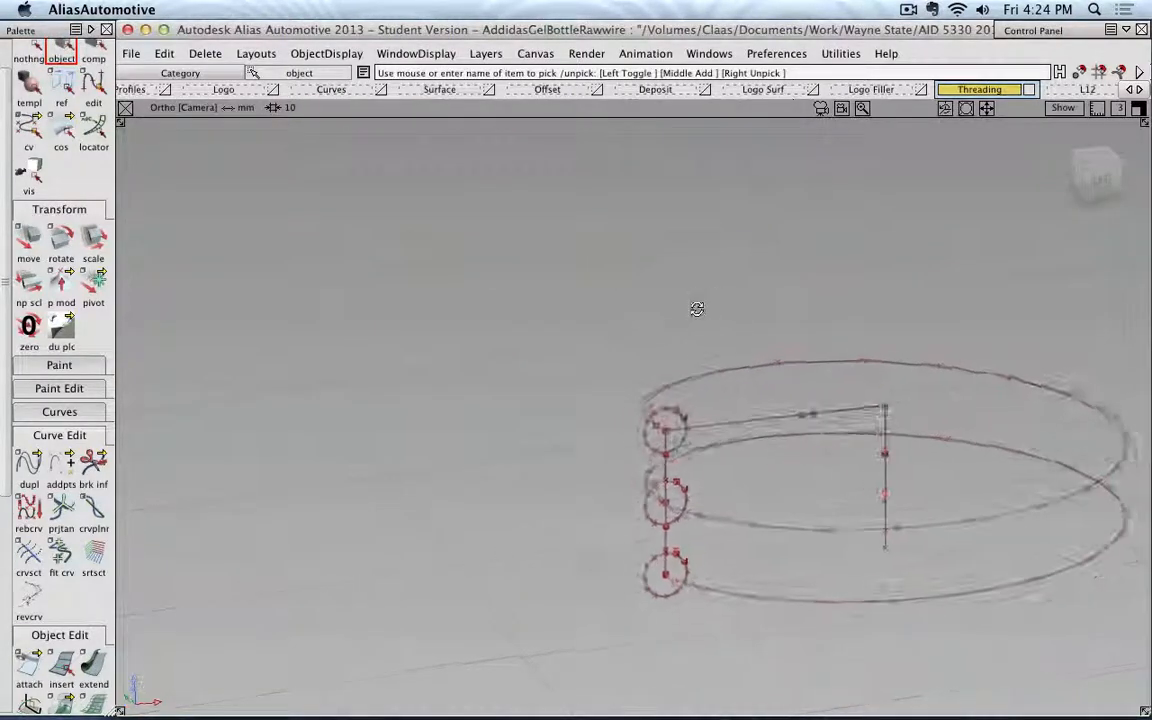
middle_click_drag(697, 309, 599, 281, "alt+shift")
left_click(63, 436)
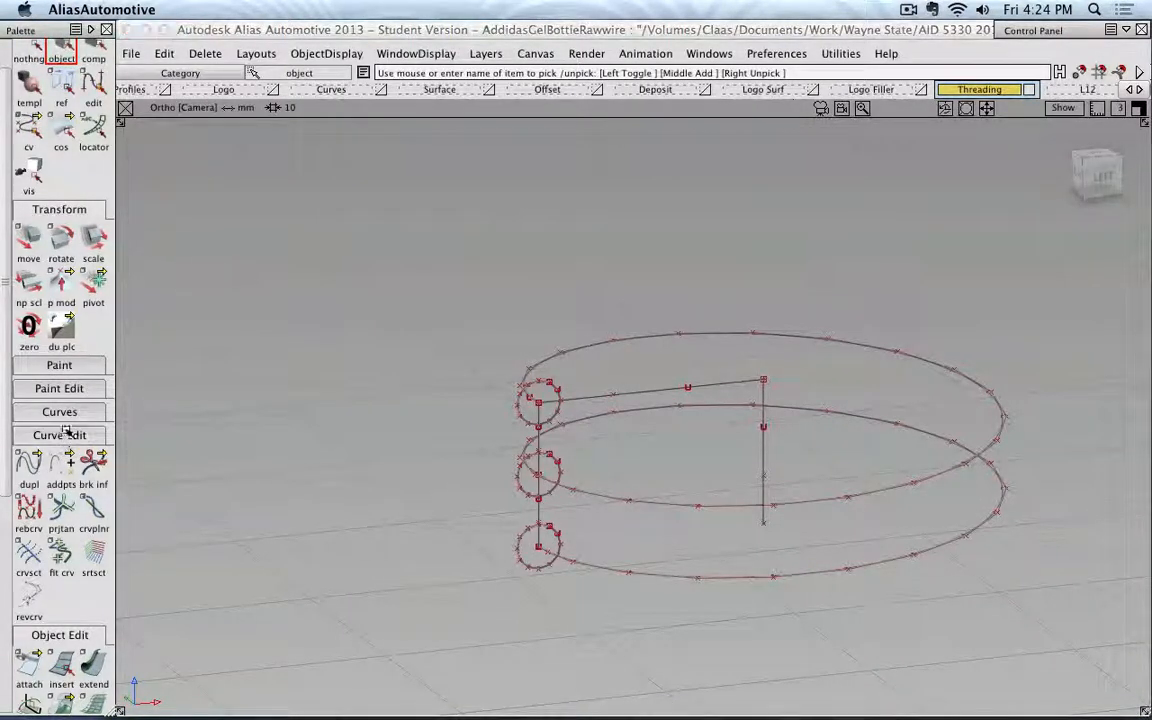
left_click(61, 458)
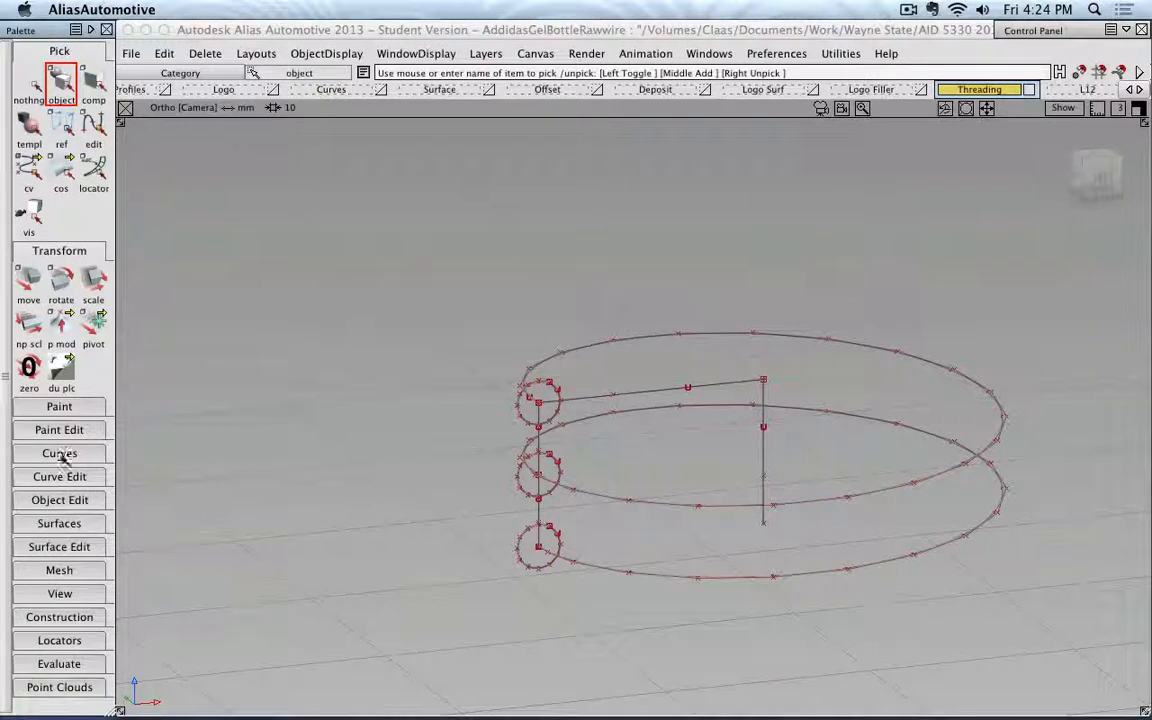
left_click(60, 524)
left_click(93, 665)
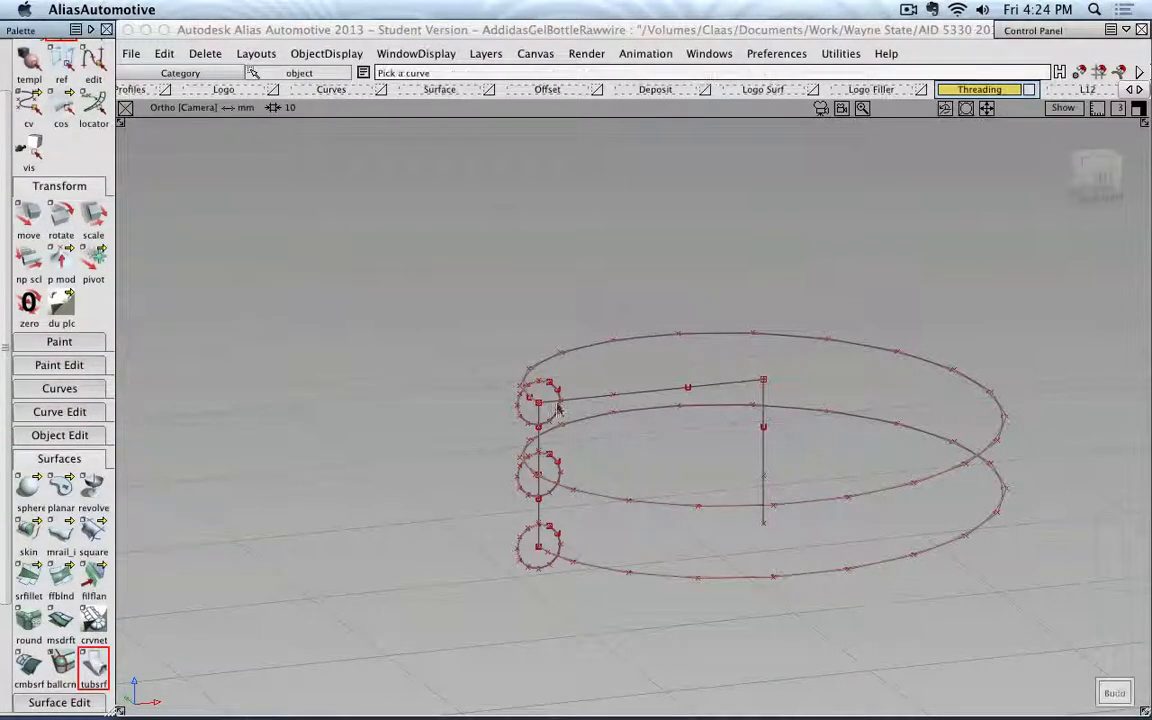
left_click(659, 415)
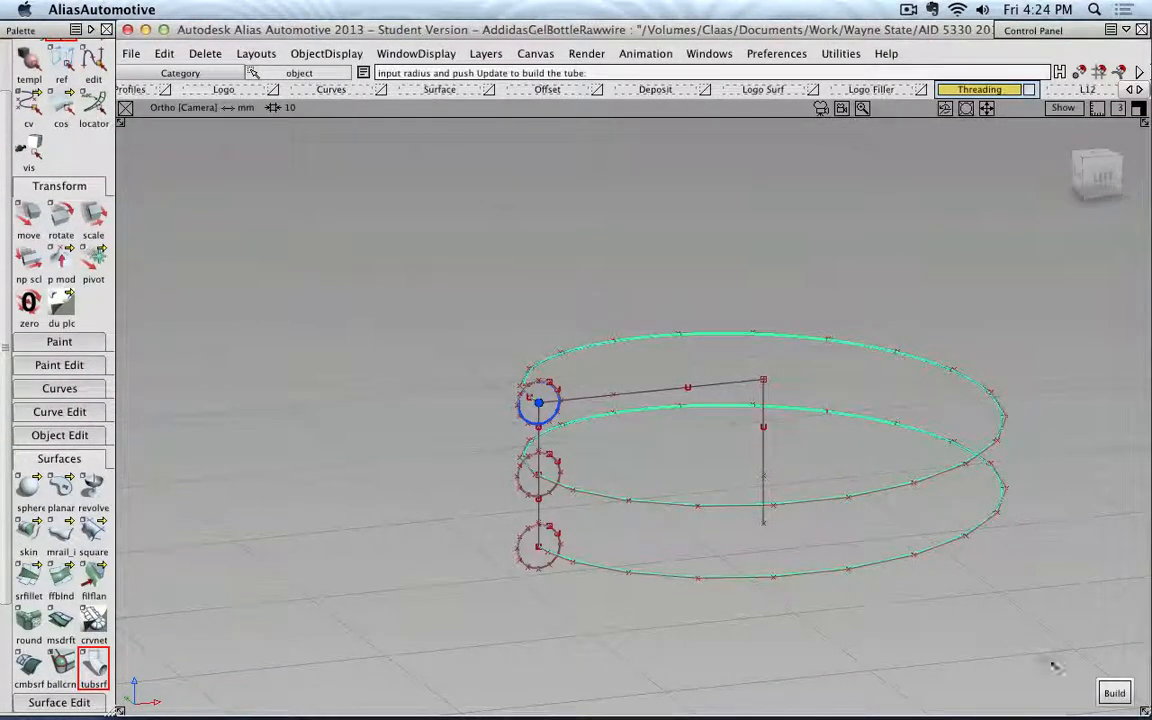
left_click(1113, 693)
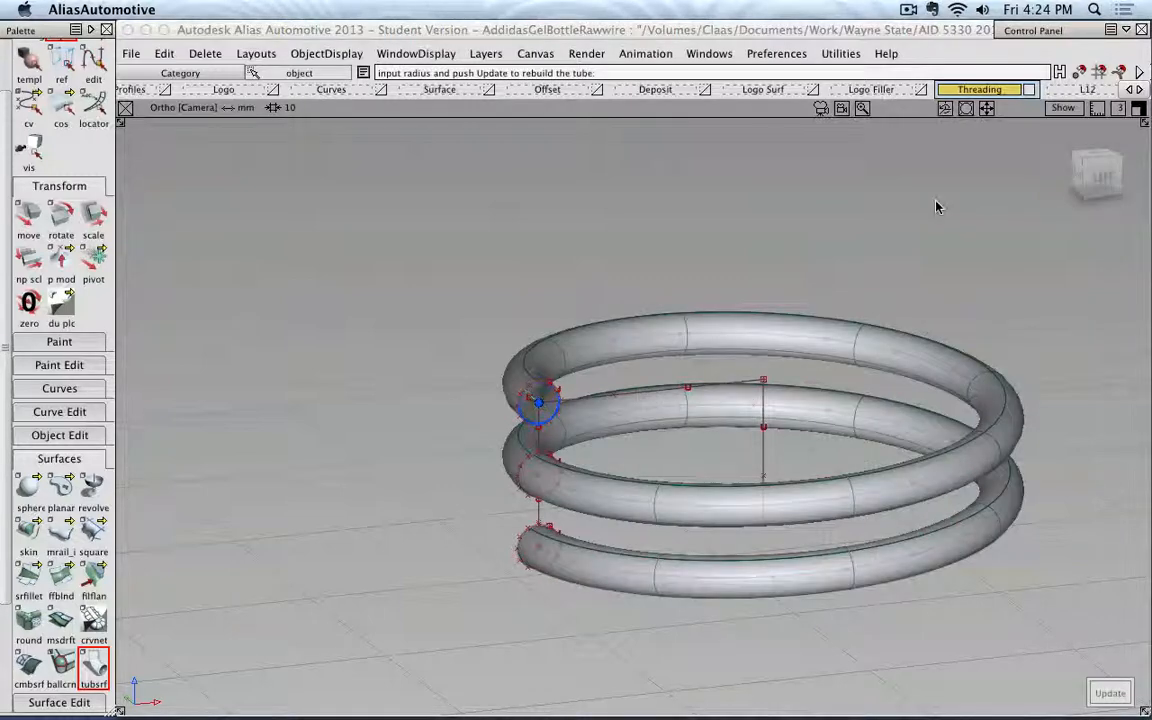
Step: Make the Surface layer visible and check the thread tube against the bottle neck
left_click(487, 90)
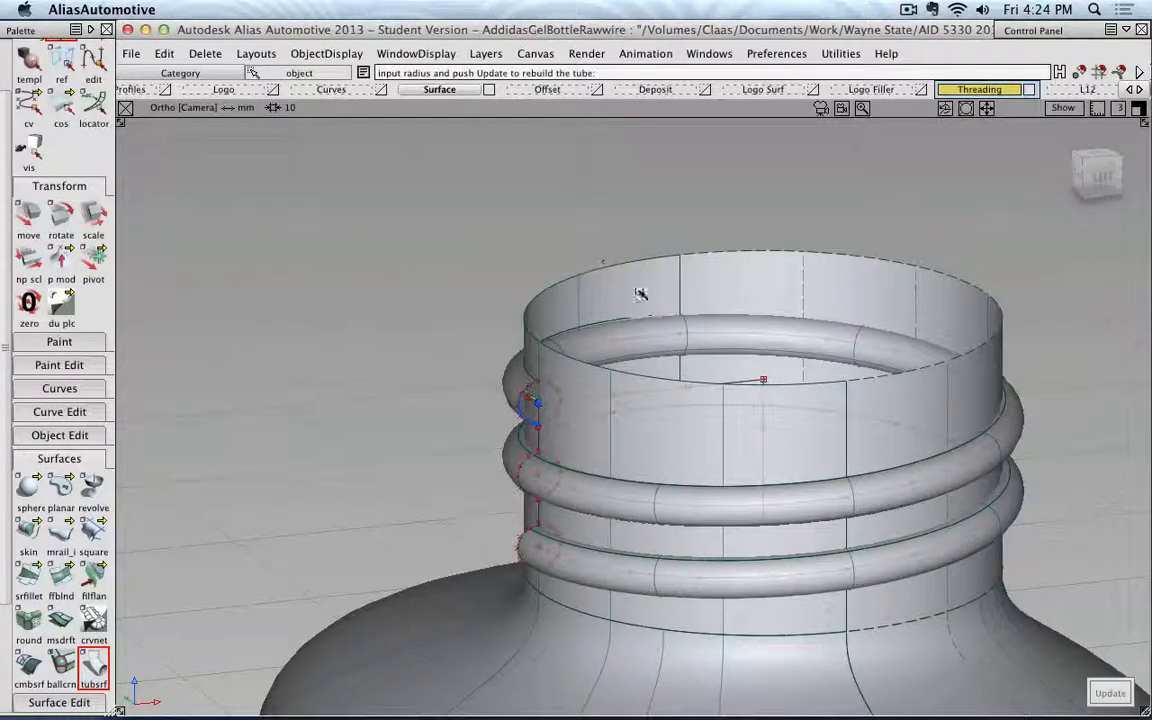
middle_click_drag(600, 239, 429, 167, "alt+shift")
left_click_drag(490, 259, 365, 303, "alt+shift")
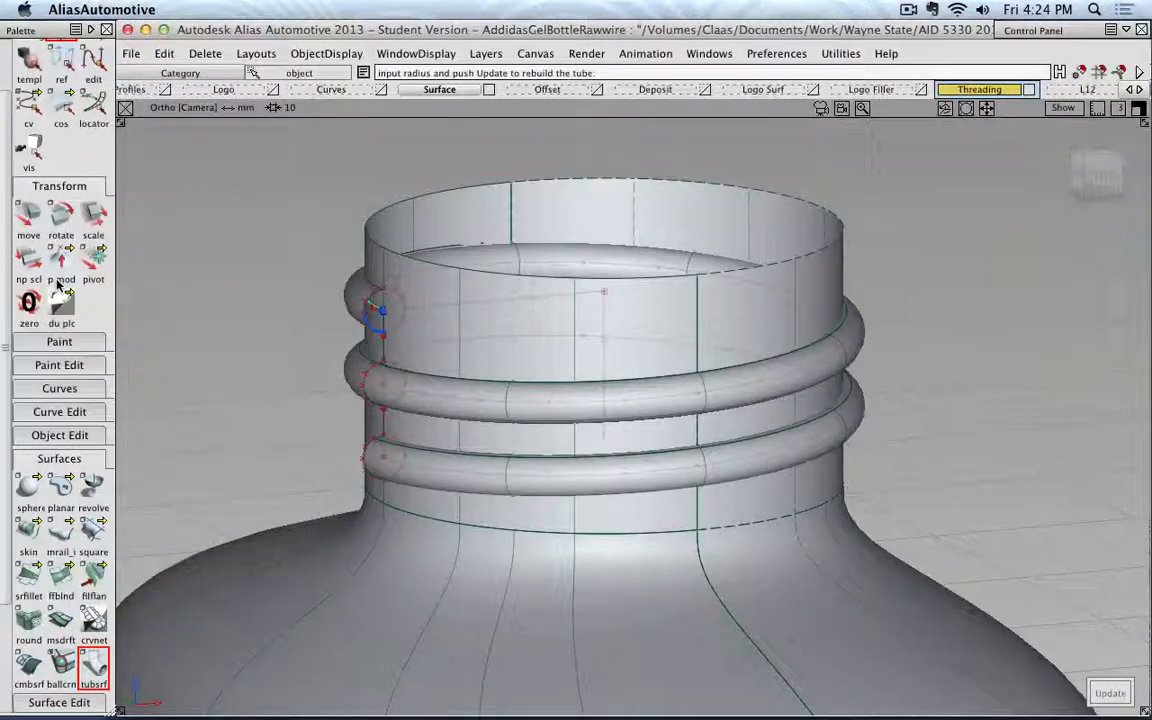